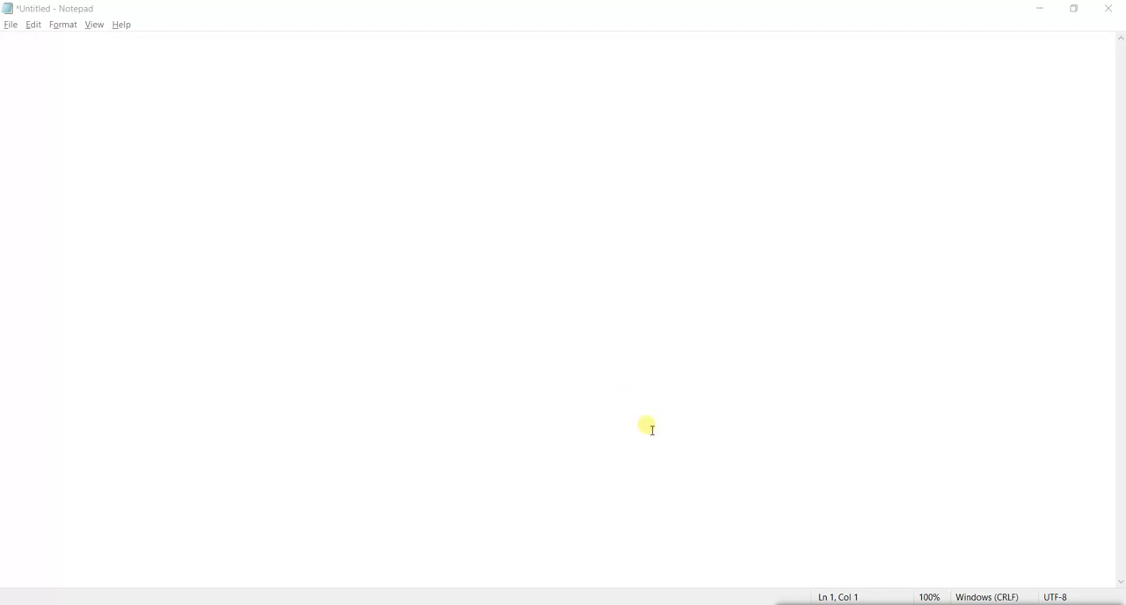
# Switch to the Test workbook in Excel and select cell B8 in the Name column.
pyautogui.moveTo(486, 604)
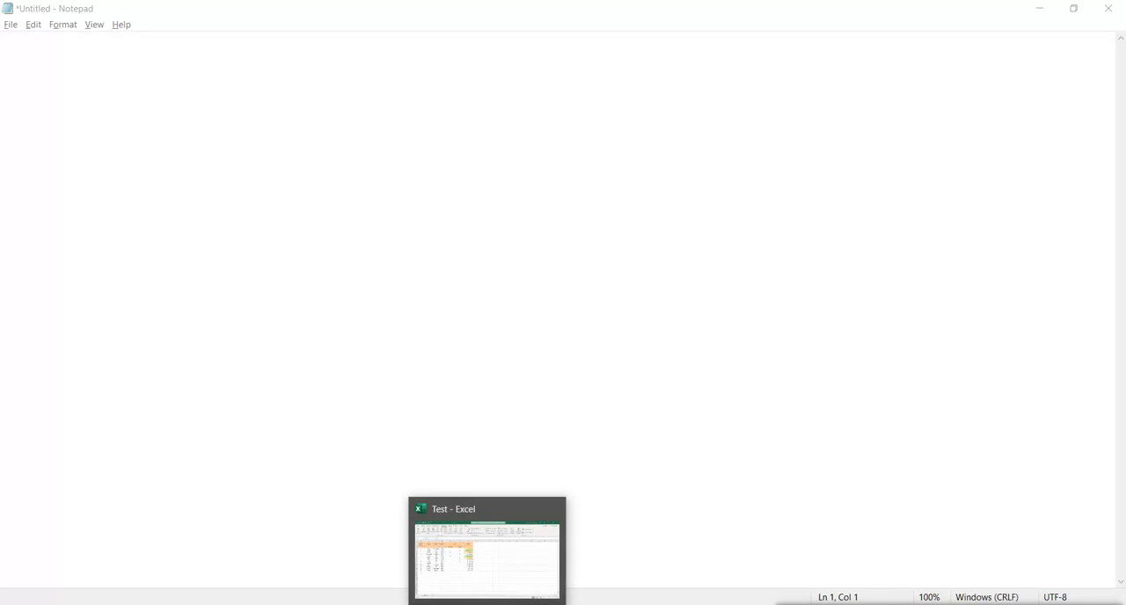
pyautogui.click(486, 604)
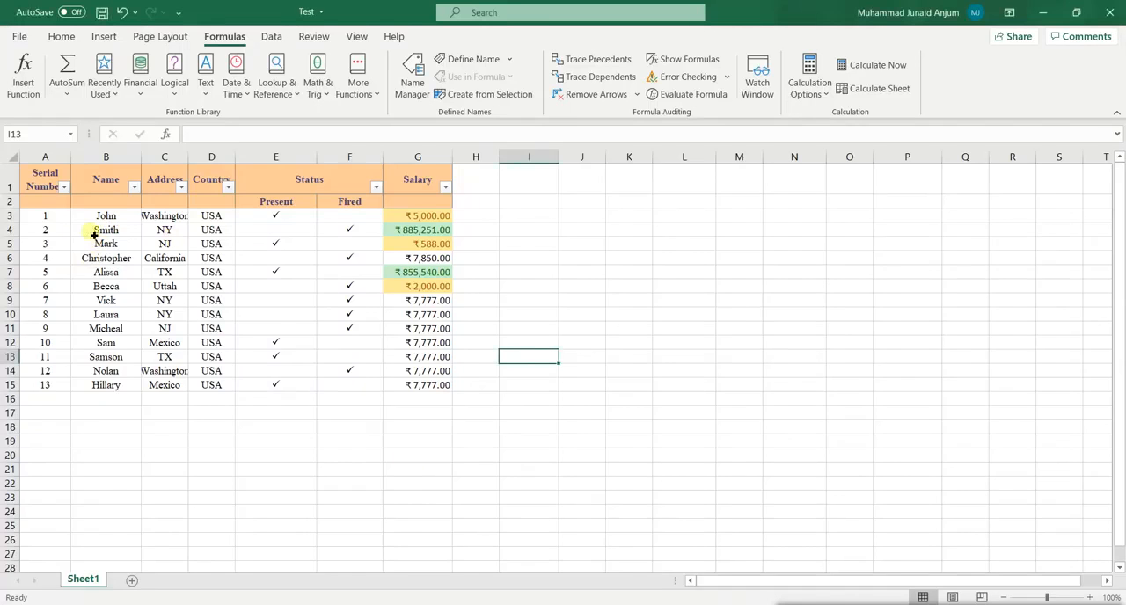
pyautogui.click(136, 283)
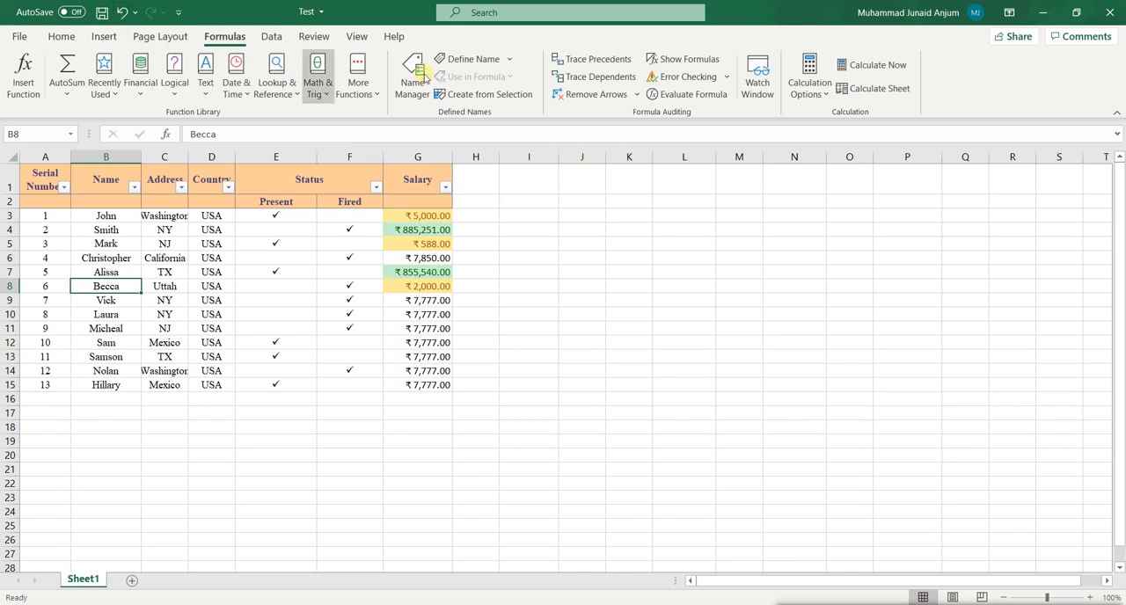
# Select the serial numbers and names in A3:B15 and open the full list of chart types for them.
pyautogui.click(58, 39)
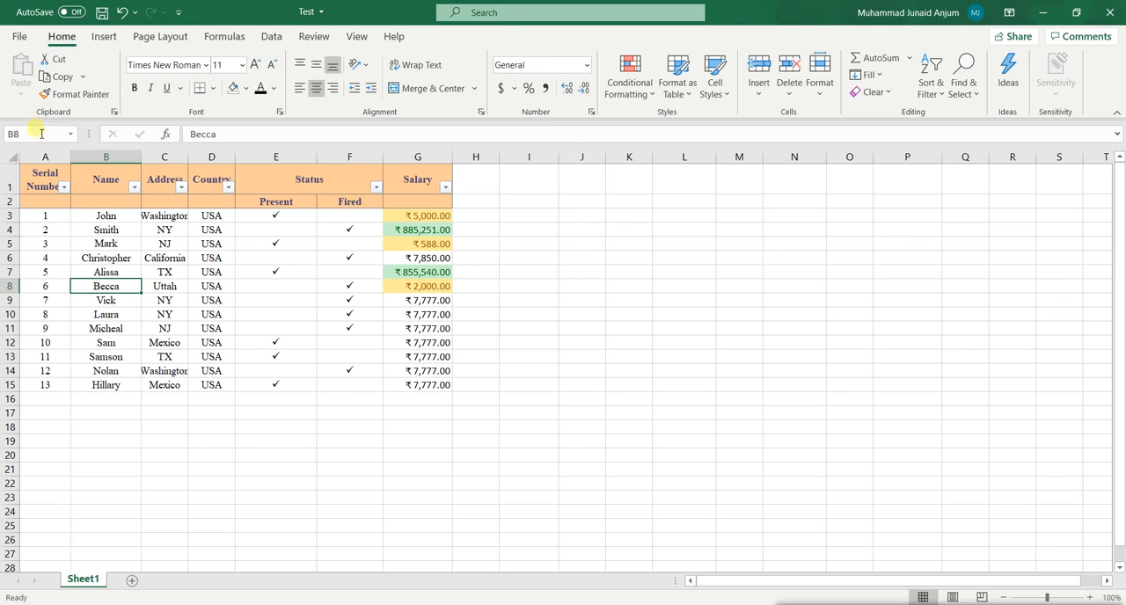
pyautogui.click(101, 37)
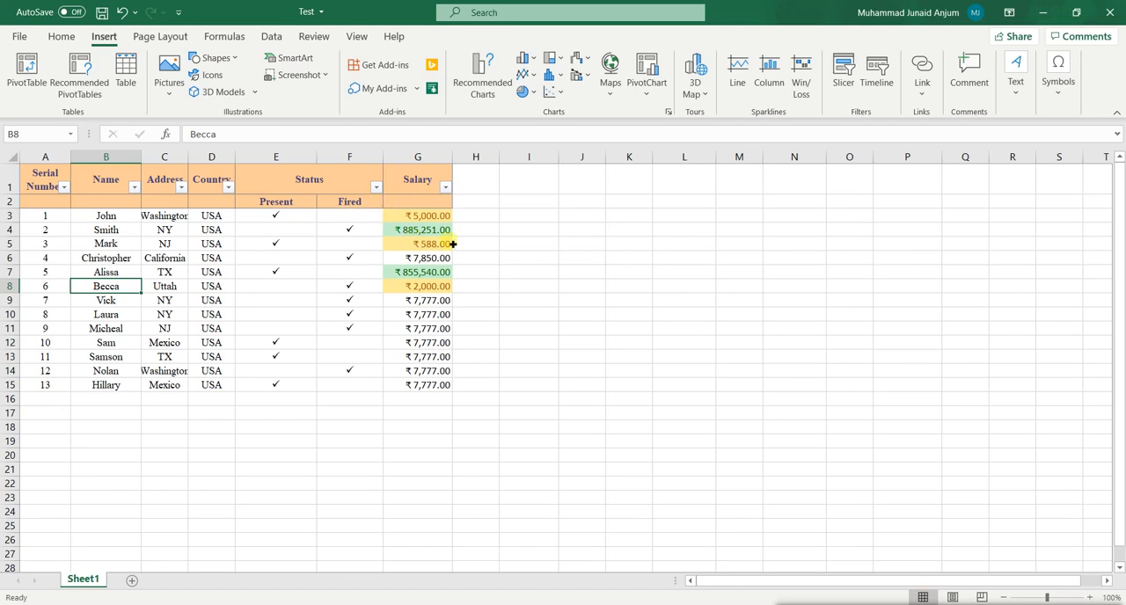
pyautogui.click(46, 184)
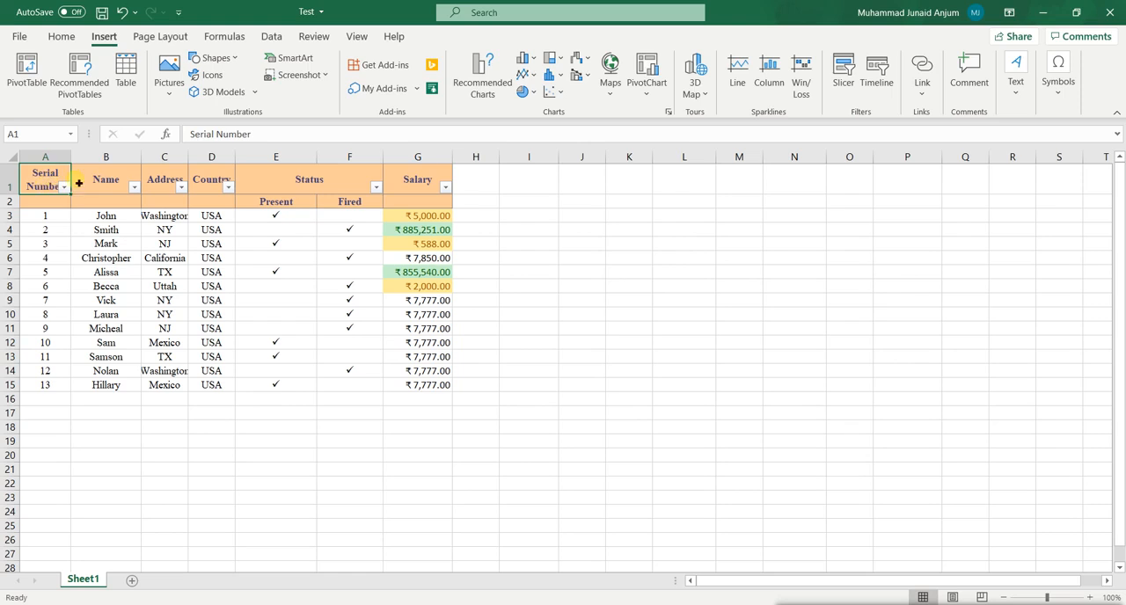
pyautogui.click(108, 181)
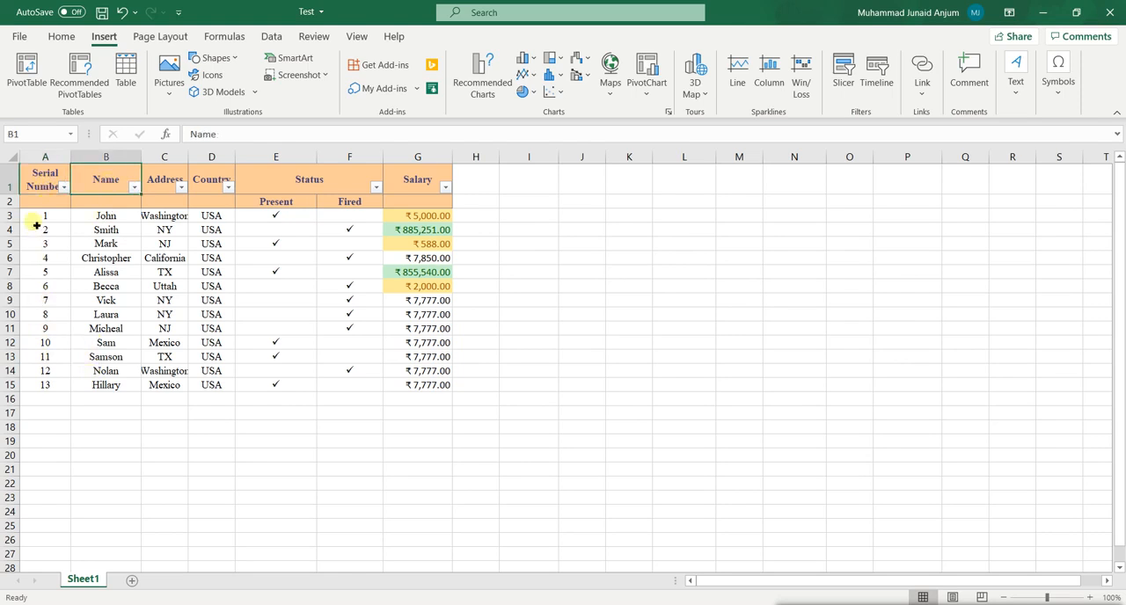
pyautogui.click(33, 183)
pyautogui.moveTo(32, 183); pyautogui.dragTo(99, 190)
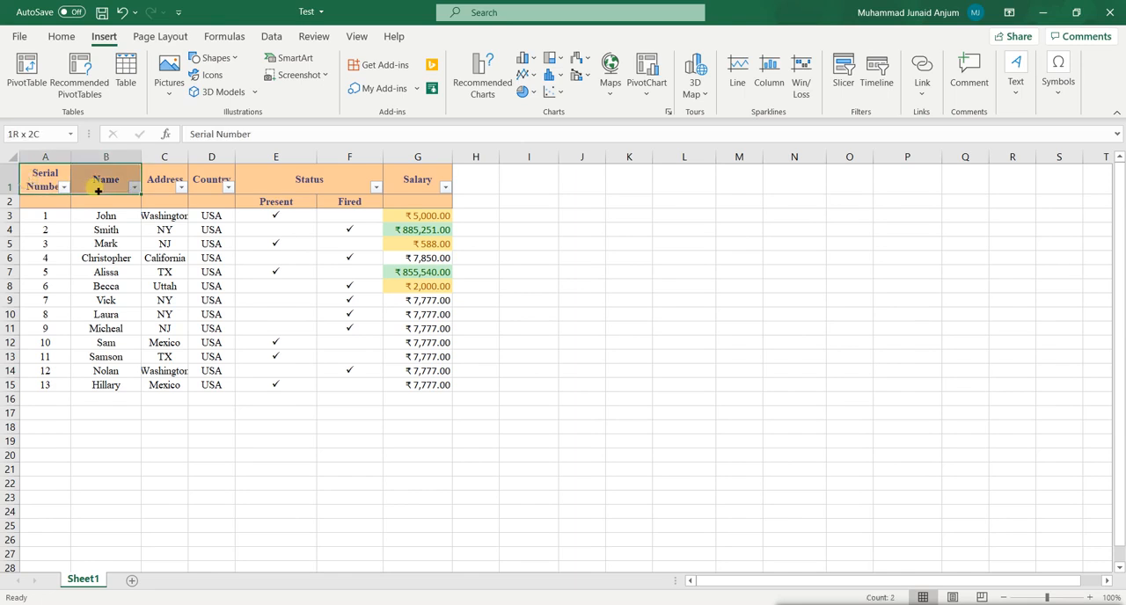
pyautogui.moveTo(46, 216); pyautogui.dragTo(107, 388)
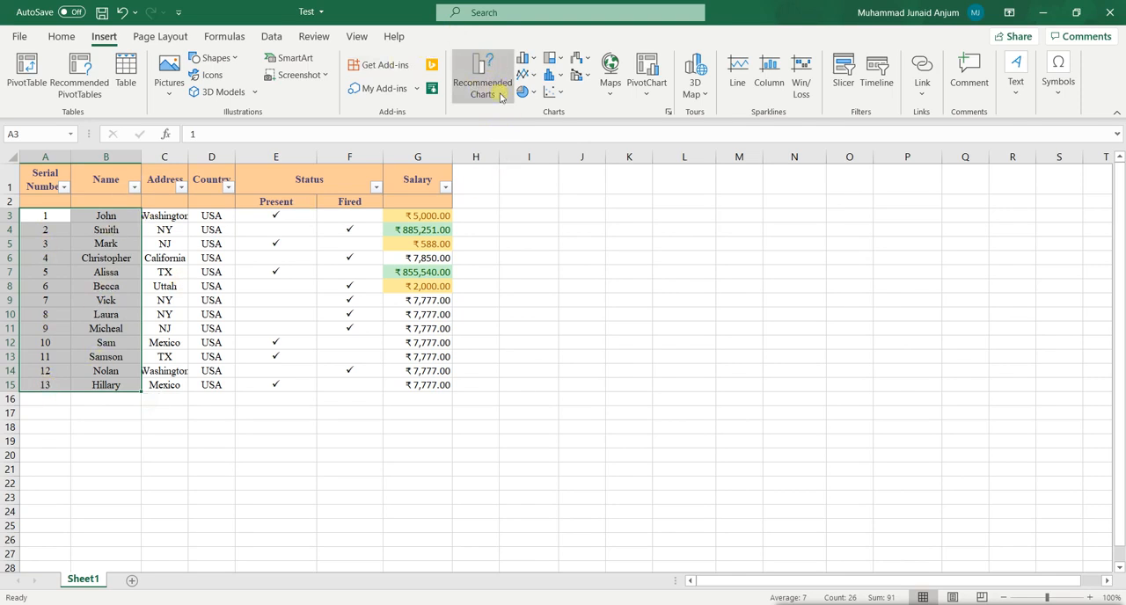
pyautogui.click(491, 81)
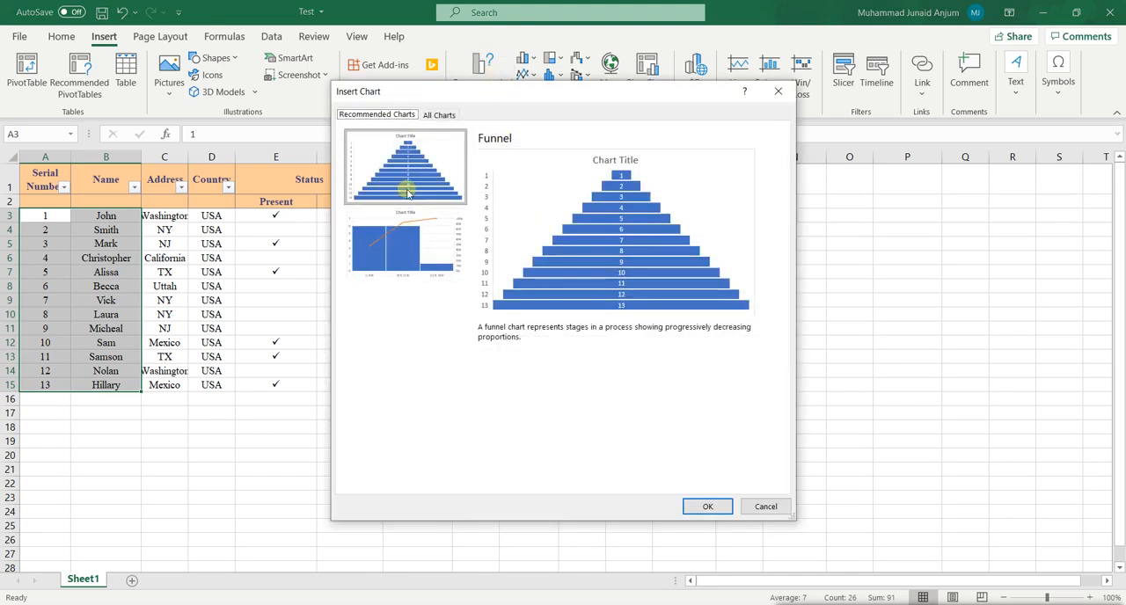
pyautogui.click(443, 118)
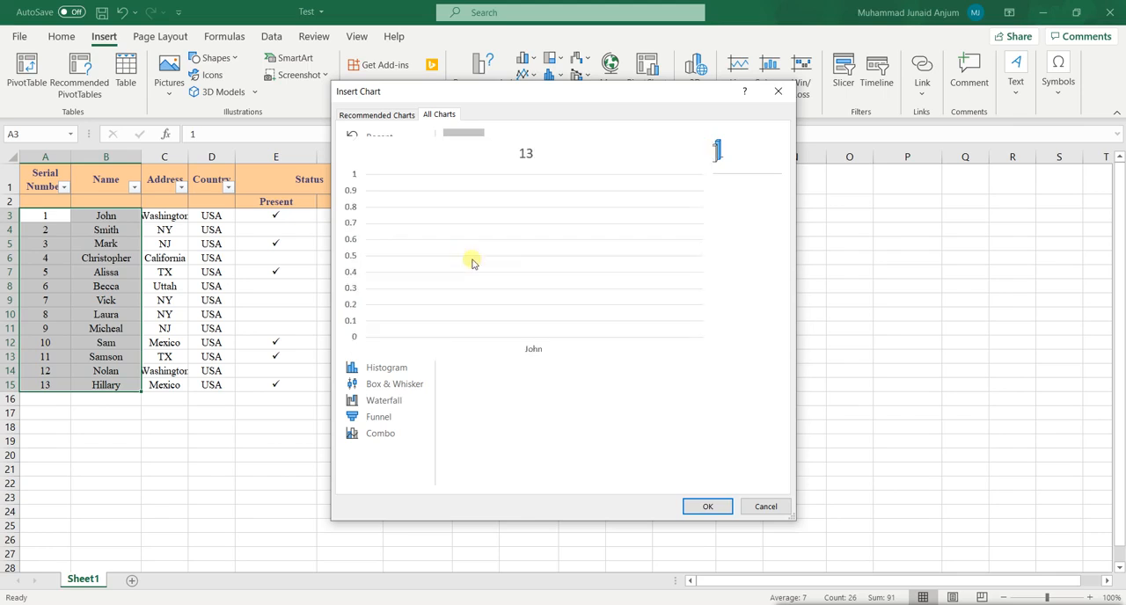
# Preview the Line, Line with Markers, Bar, X Y (Scatter) and Map chart types for the selected data.
pyautogui.click(387, 187)
pyautogui.moveTo(490, 208)
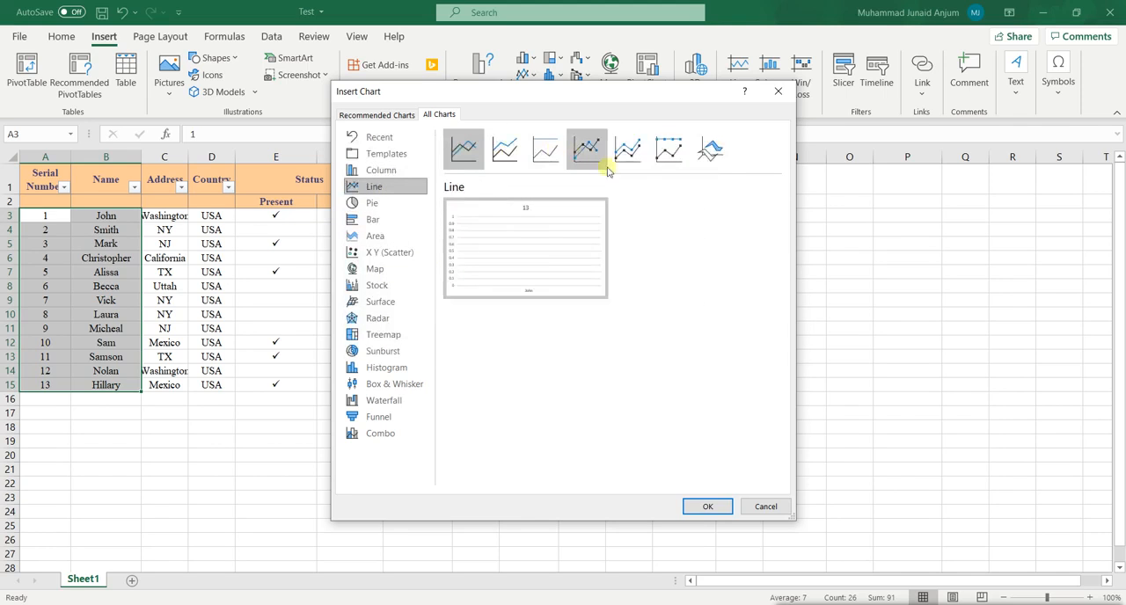
pyautogui.click(653, 155)
pyautogui.click(587, 150)
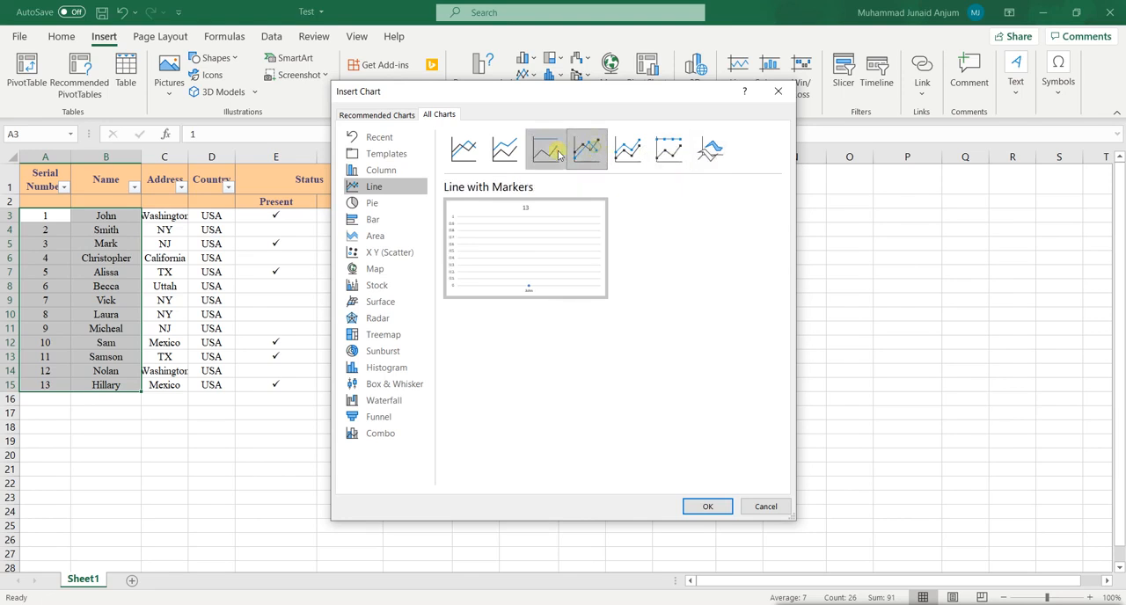
pyautogui.click(384, 220)
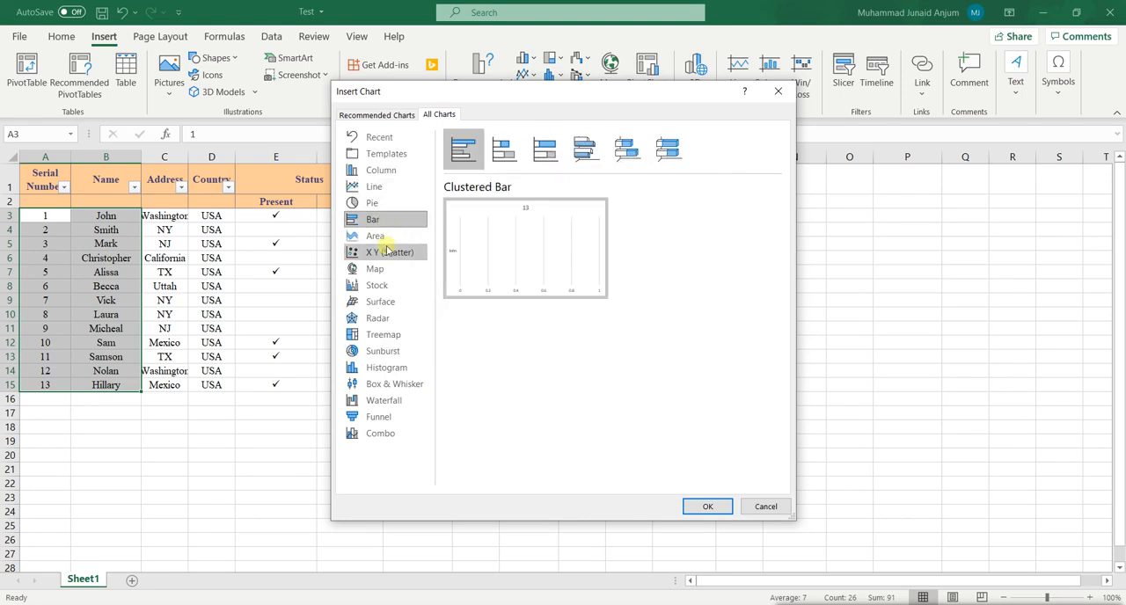
pyautogui.click(387, 252)
pyautogui.click(388, 271)
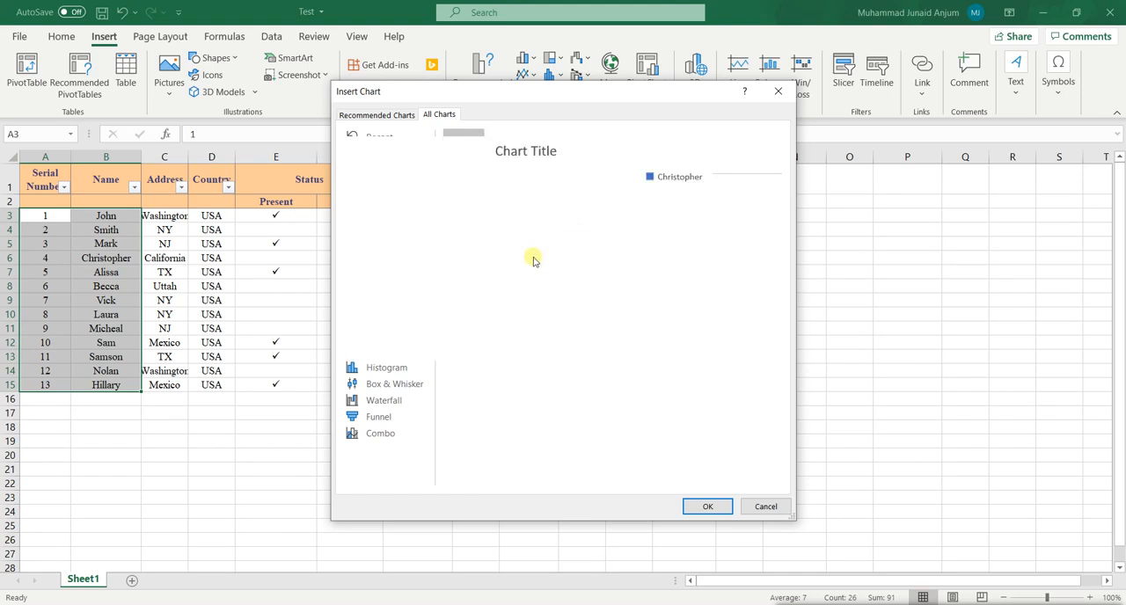
pyautogui.moveTo(568, 259)
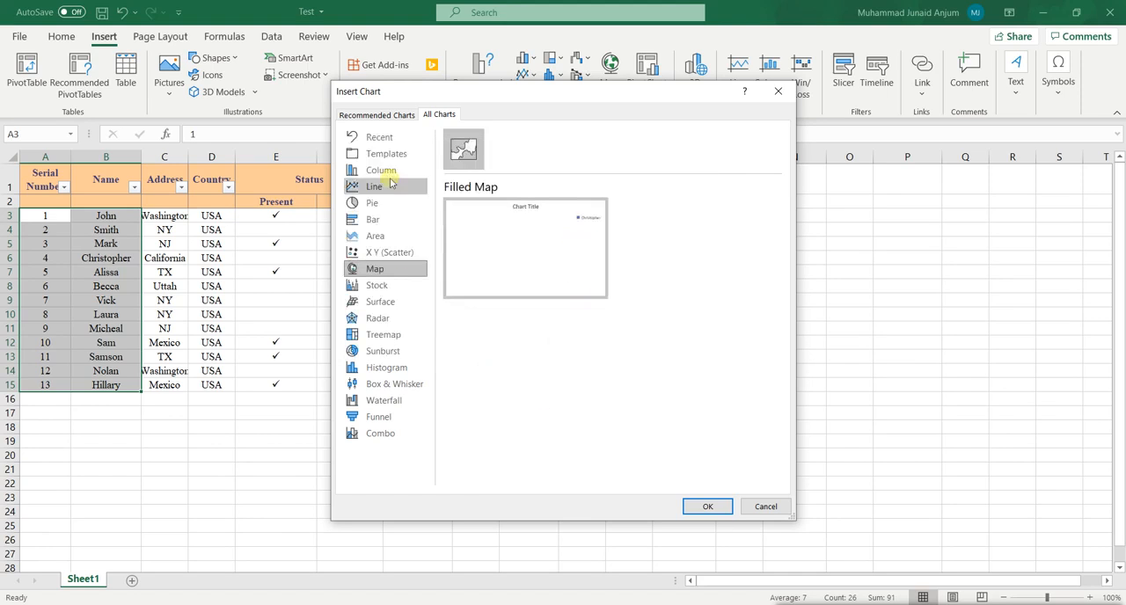
# Insert a 3-D Clustered Column chart of A3:B15 beside the table and delete it again.
pyautogui.click(385, 172)
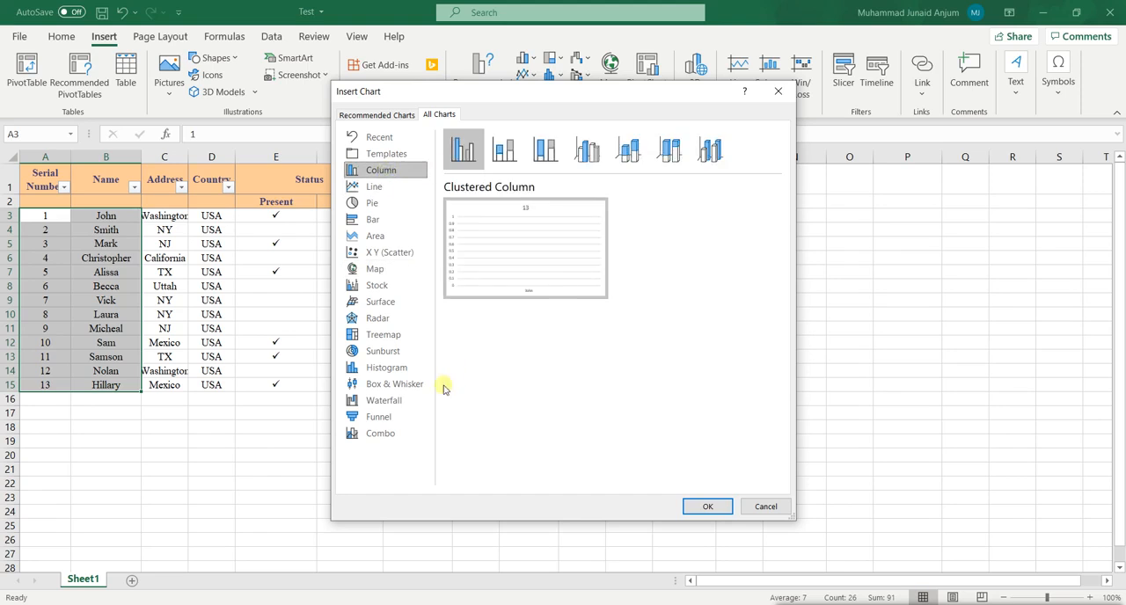
pyautogui.click(542, 149)
pyautogui.click(581, 153)
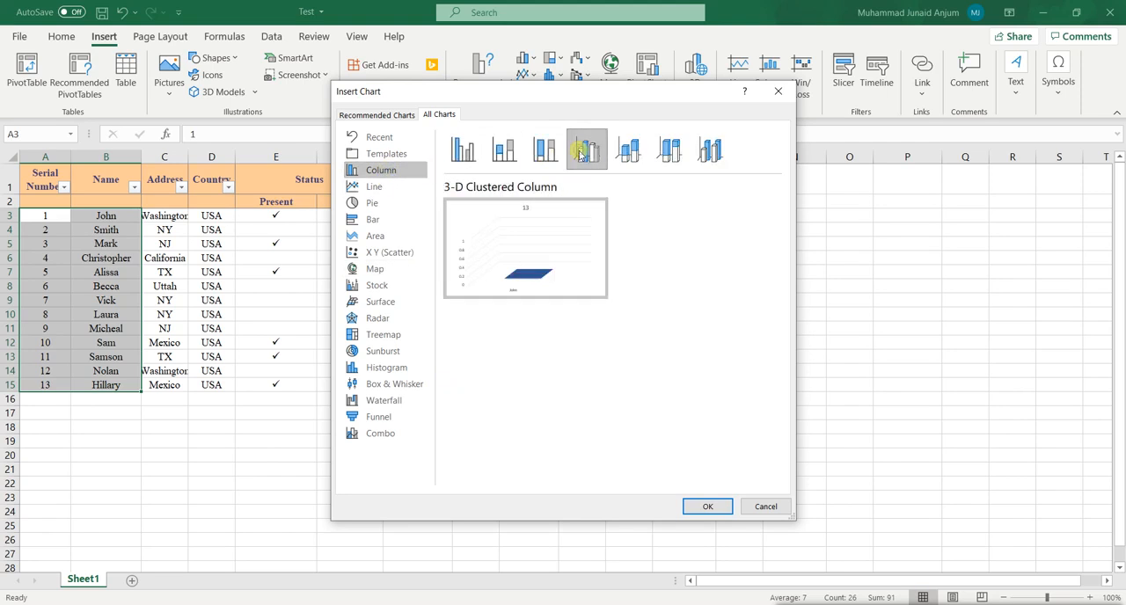
pyautogui.click(709, 509)
pyautogui.moveTo(639, 267); pyautogui.dragTo(806, 256)
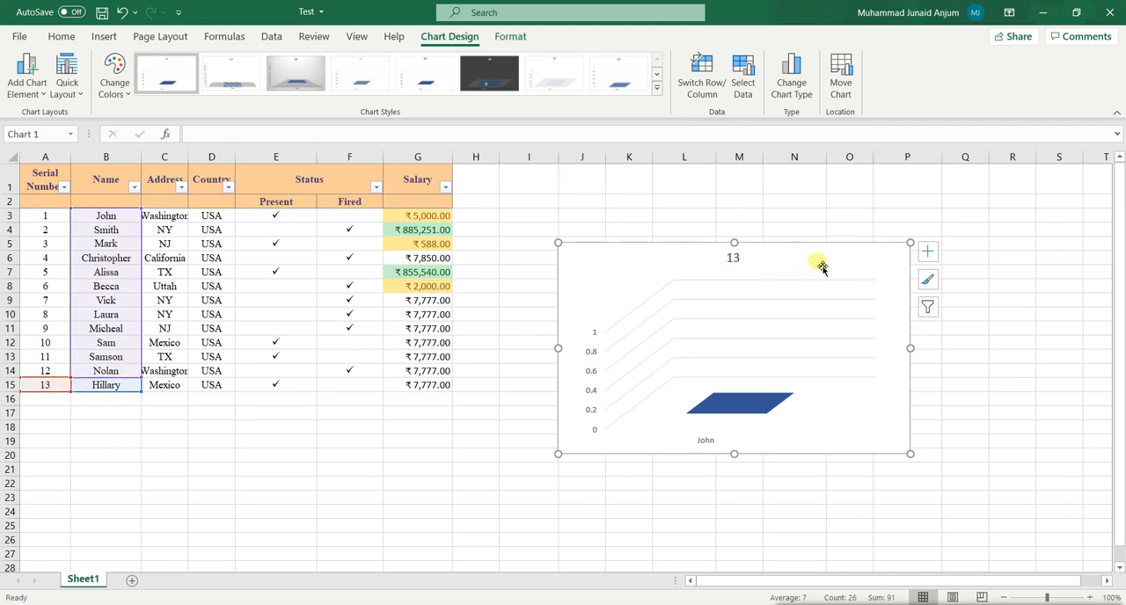
pyautogui.press('Delete')
pyautogui.click(614, 285)
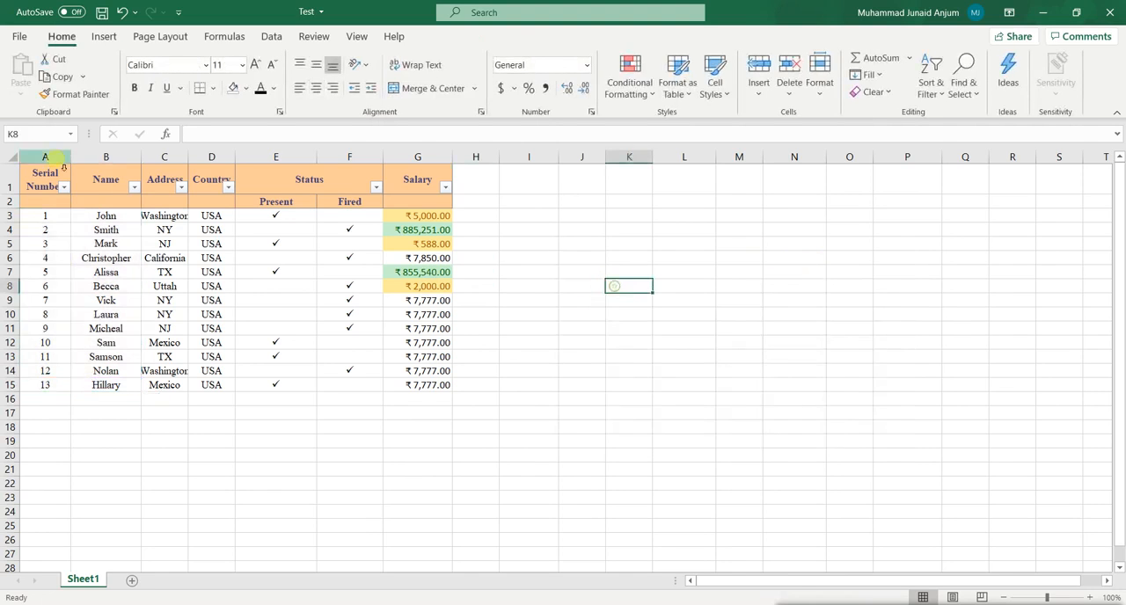
# Insert a basic 2-D Line chart of A3:B15 beside the table and delete it again.
pyautogui.moveTo(45, 216); pyautogui.dragTo(89, 384)
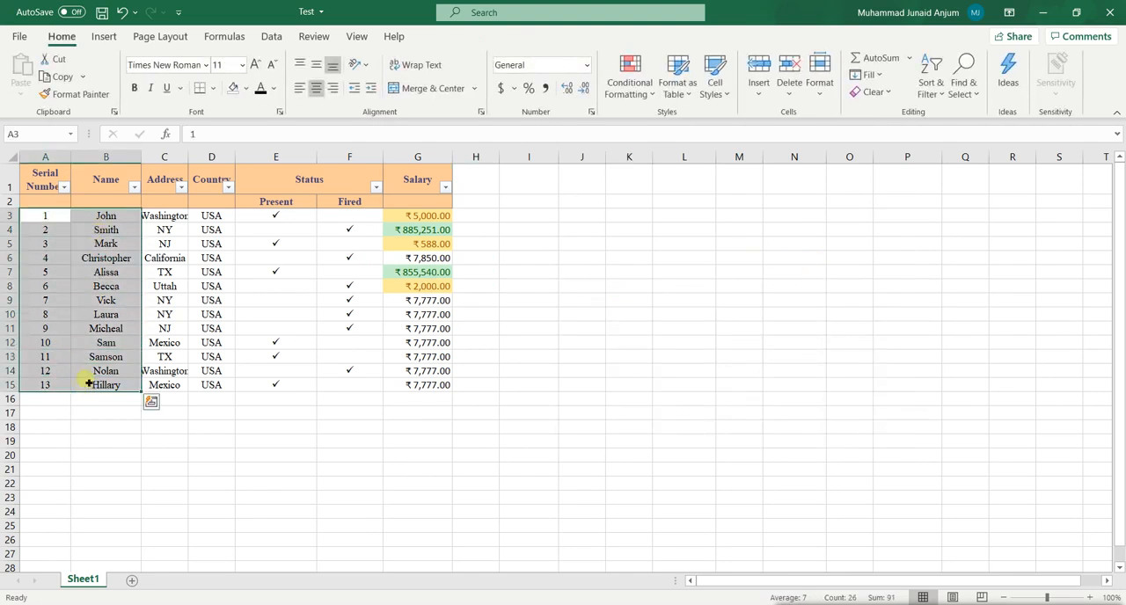
pyautogui.click(103, 36)
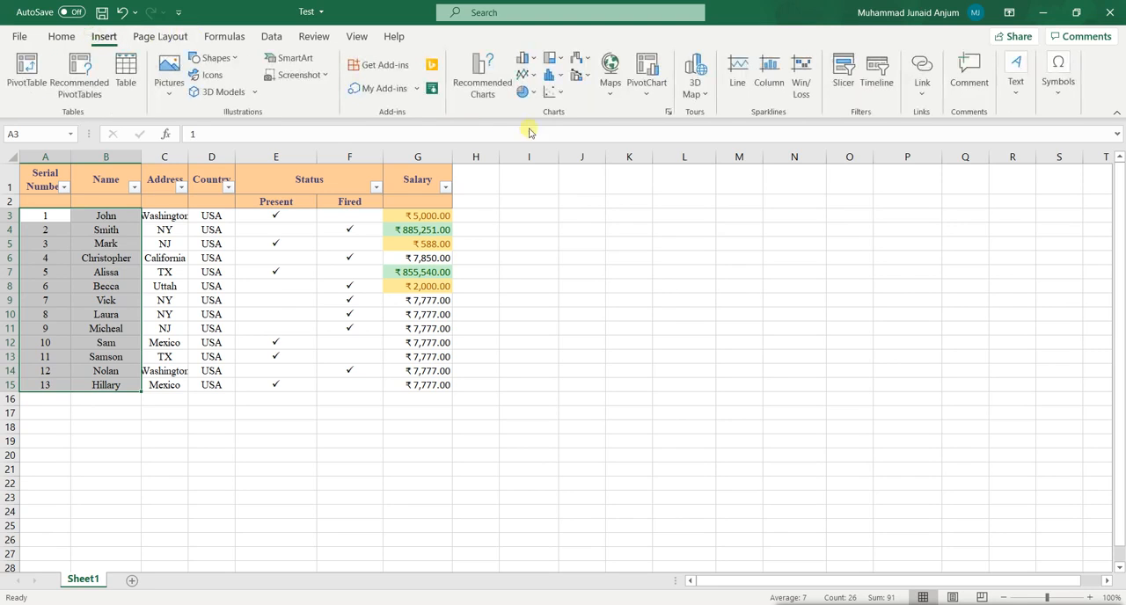
pyautogui.click(561, 78)
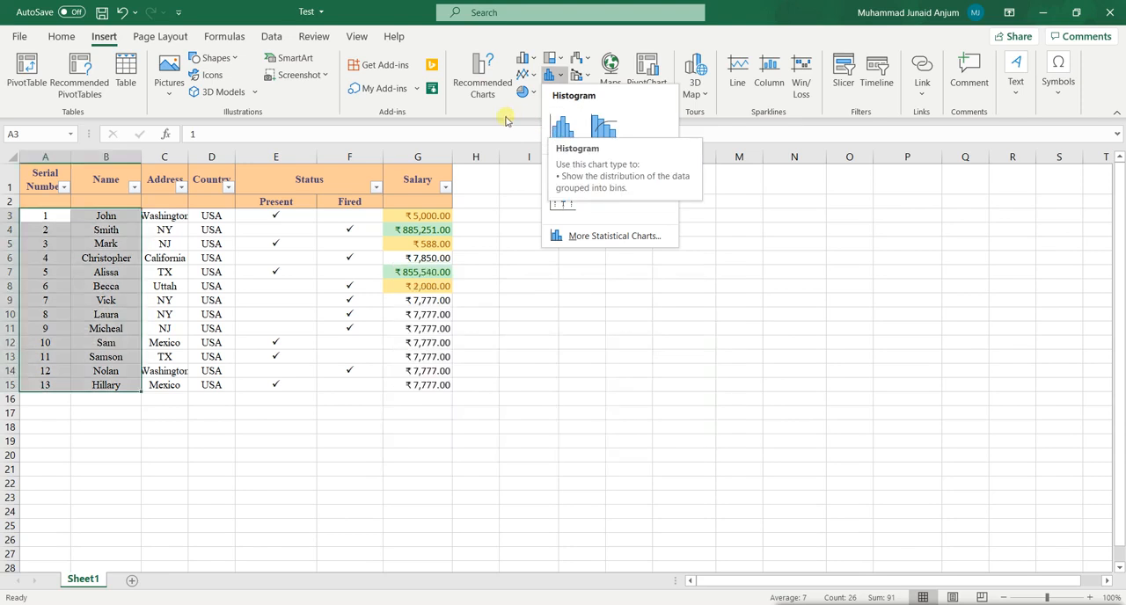
pyautogui.click(533, 80)
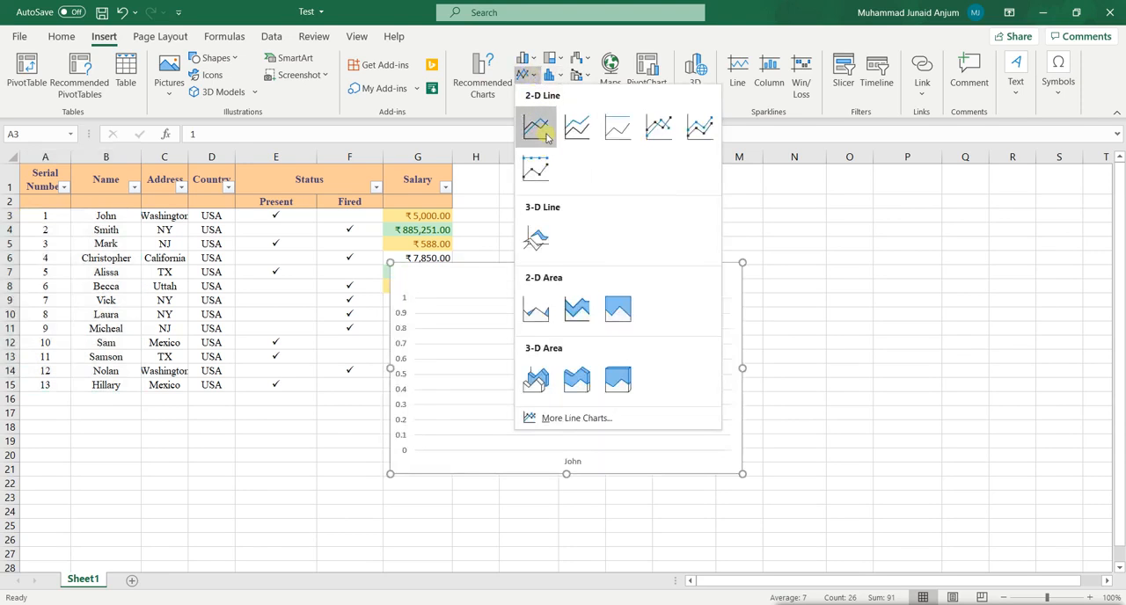
pyautogui.click(546, 133)
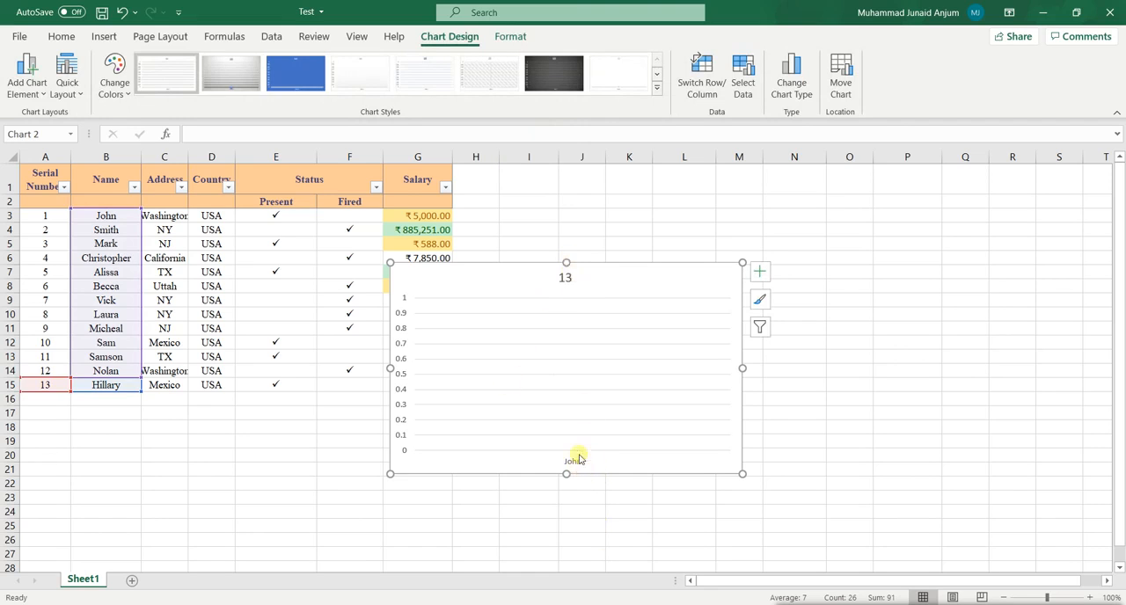
pyautogui.moveTo(708, 283); pyautogui.dragTo(823, 253)
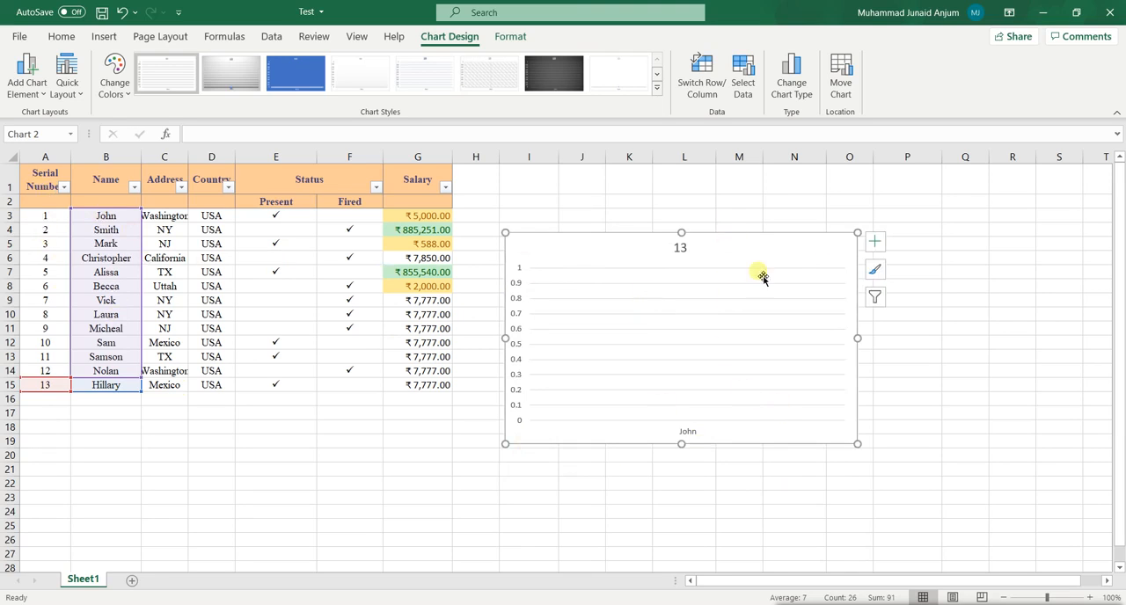
pyautogui.press('Delete')
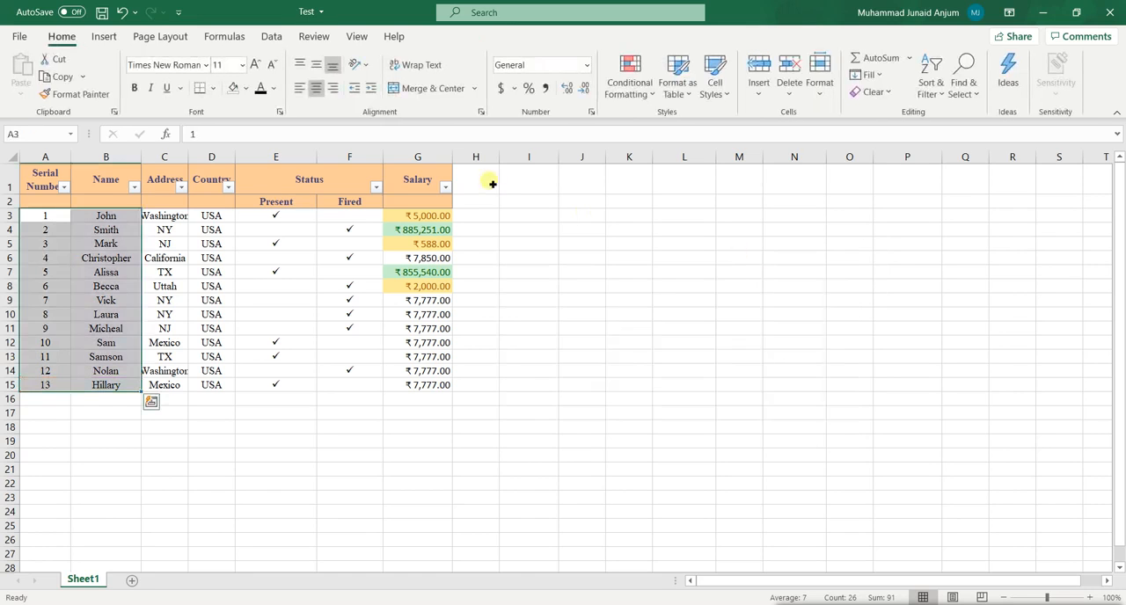
pyautogui.click(158, 215)
pyautogui.click(49, 182)
pyautogui.moveTo(51, 182); pyautogui.dragTo(109, 387)
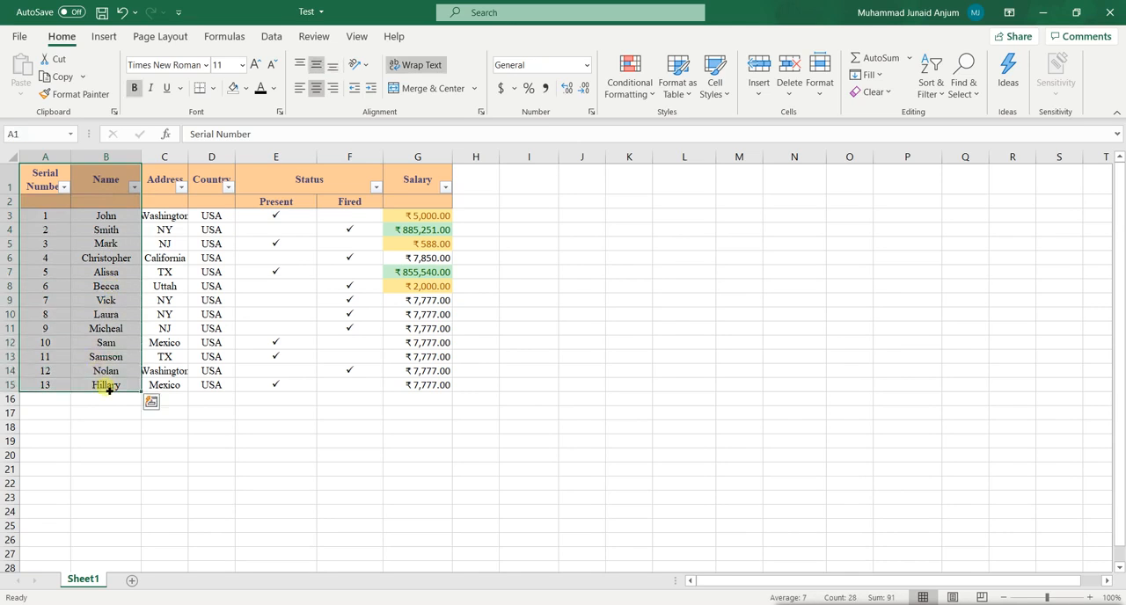
pyautogui.click(88, 223)
# Delete row 2, the sub-header row containing Present and Fired.
pyautogui.moveTo(35, 203); pyautogui.dragTo(110, 206)
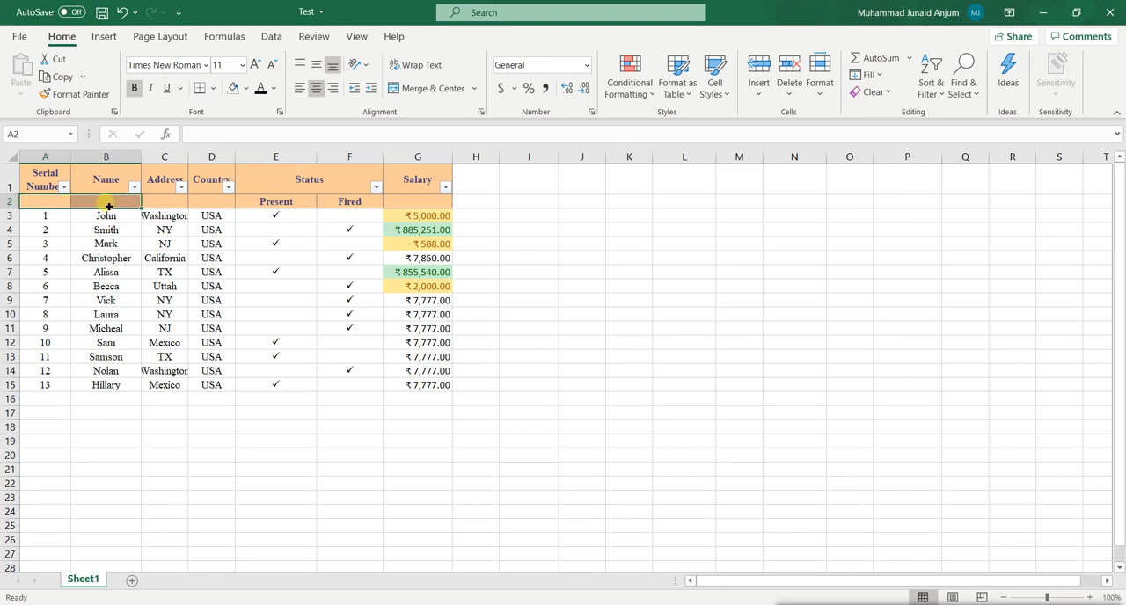
pyautogui.click(94, 204)
pyautogui.click(12, 202)
pyautogui.rightClick(12, 201)
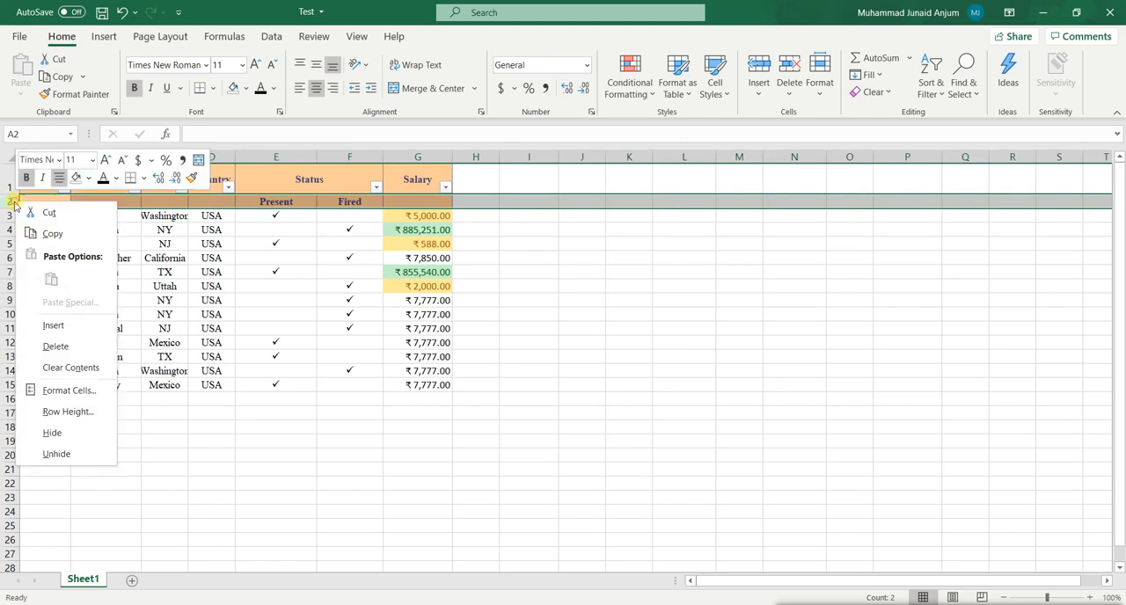
pyautogui.click(56, 347)
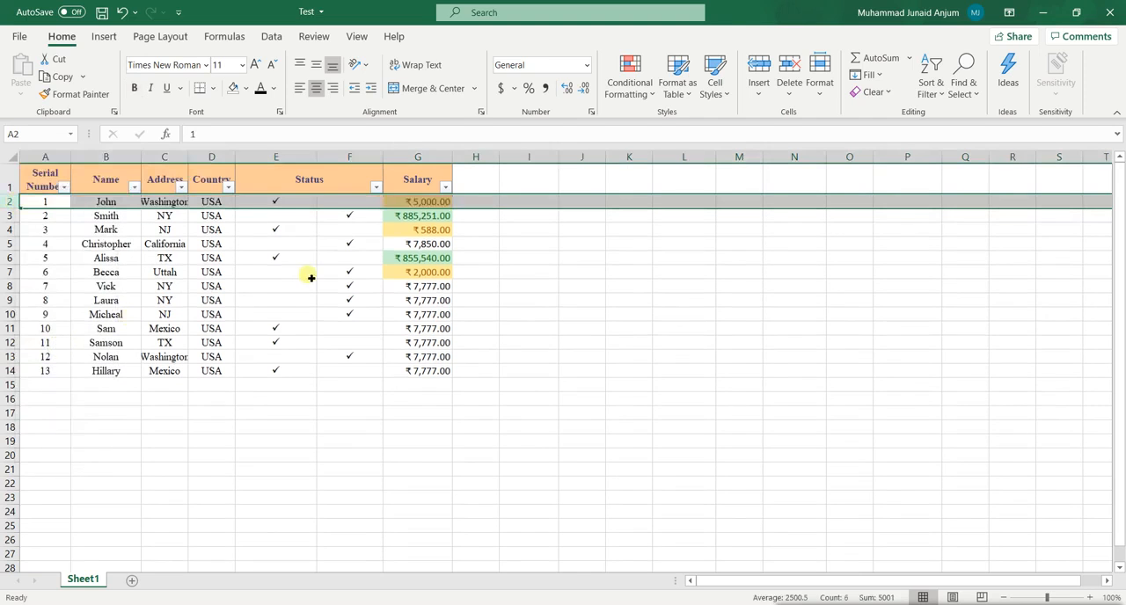
# Undo the deletion of the Present and Fired sub-header row.
pyautogui.click(129, 426)
pyautogui.moveTo(45, 181); pyautogui.dragTo(127, 373)
pyautogui.hotkey('ctrl', 'z')
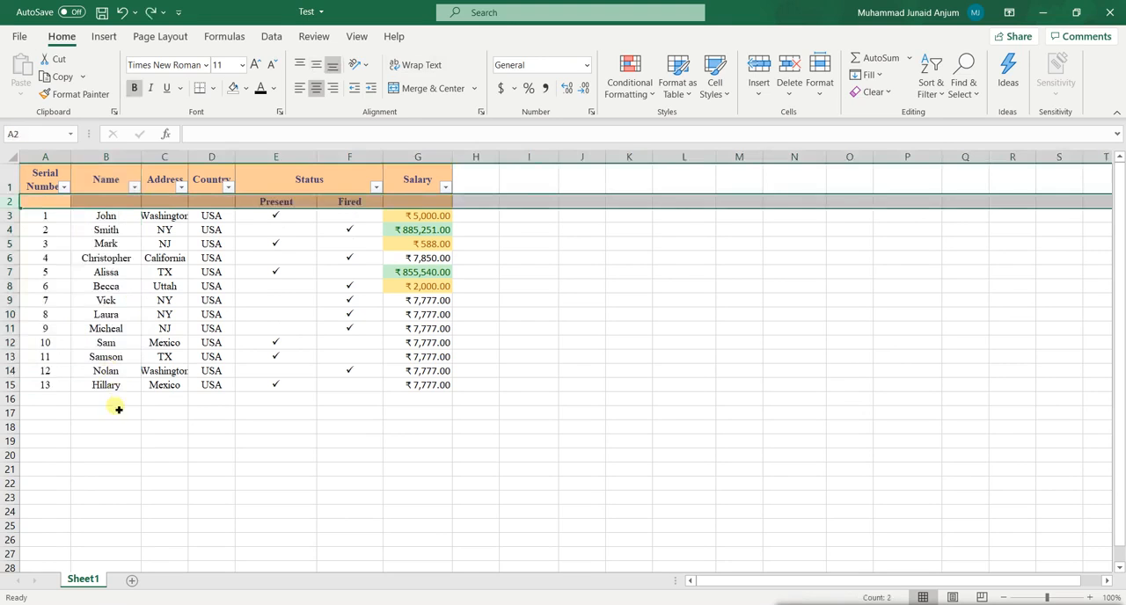
# Insert a basic 2-D Line chart from the Serial Number and Name columns including their headers, A1:B15.
pyautogui.click(33, 183)
pyautogui.moveTo(37, 182); pyautogui.dragTo(104, 384)
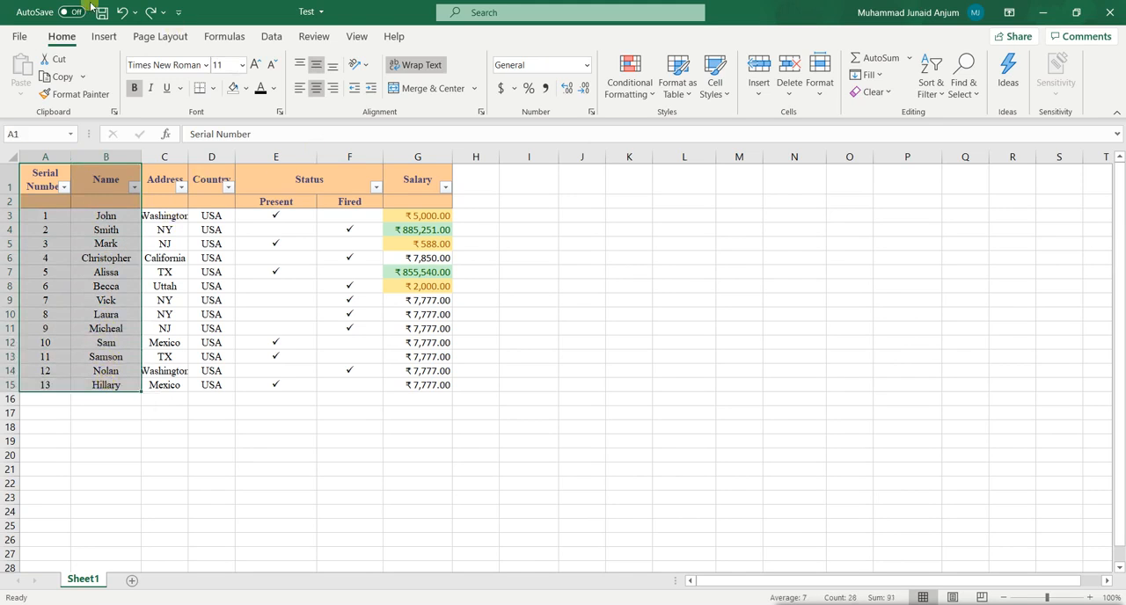
pyautogui.click(103, 37)
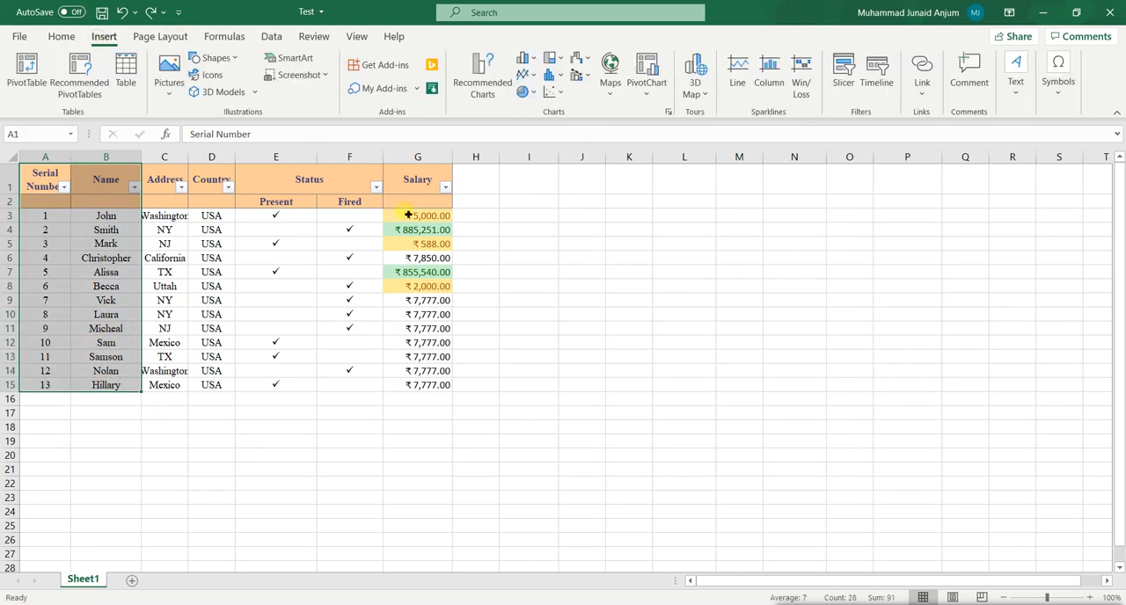
pyautogui.click(525, 75)
pyautogui.click(538, 129)
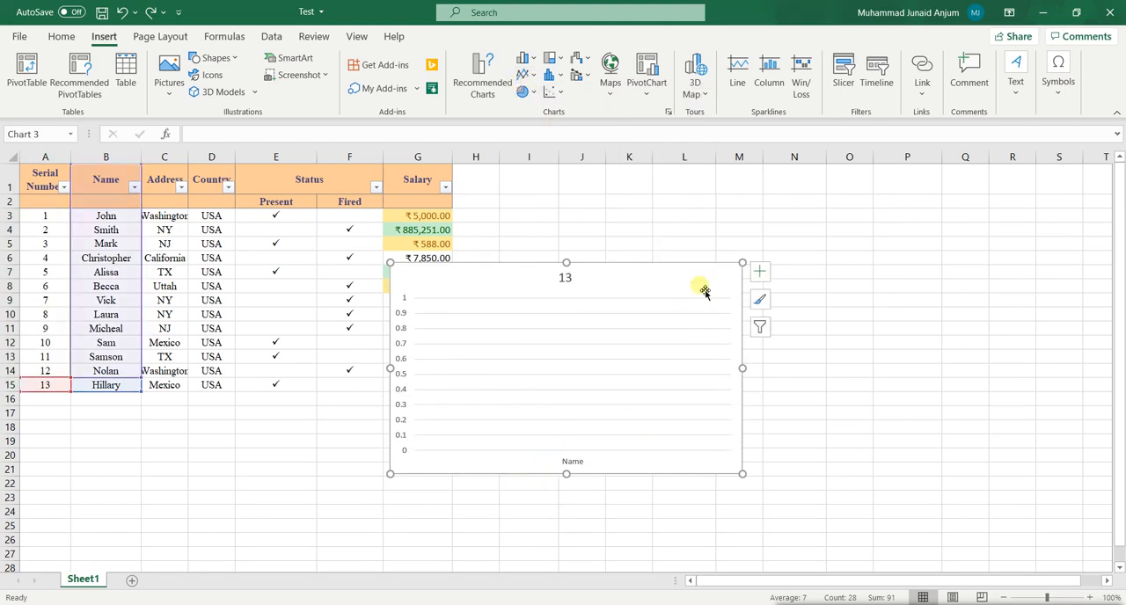
# Delete the line chart beside the table and remove row 2, the Present and Fired sub-header row.
pyautogui.click(62, 208)
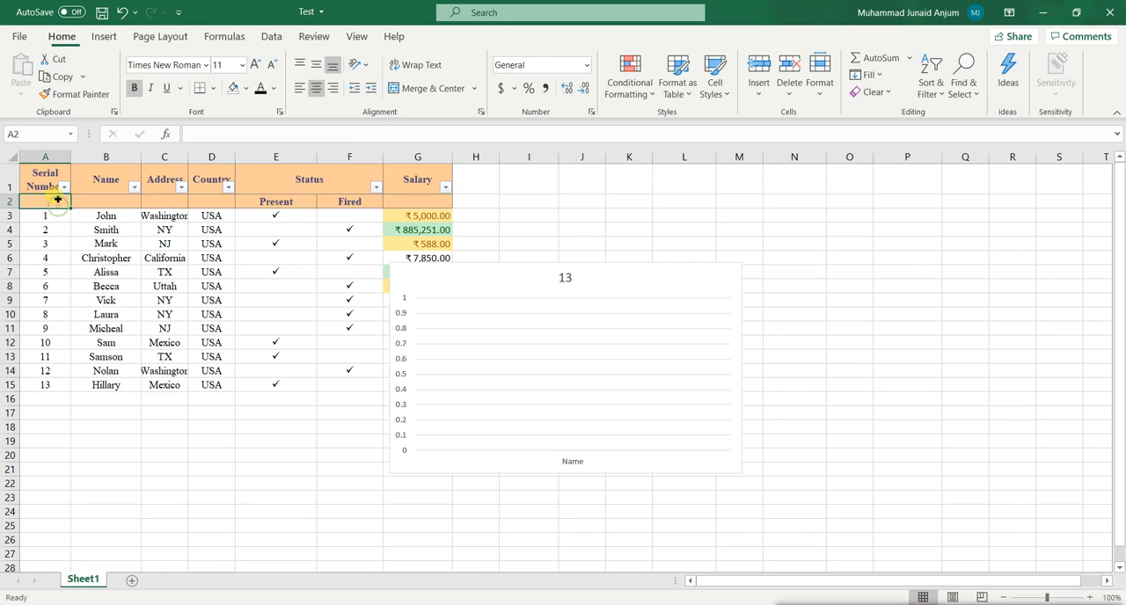
pyautogui.click(646, 304)
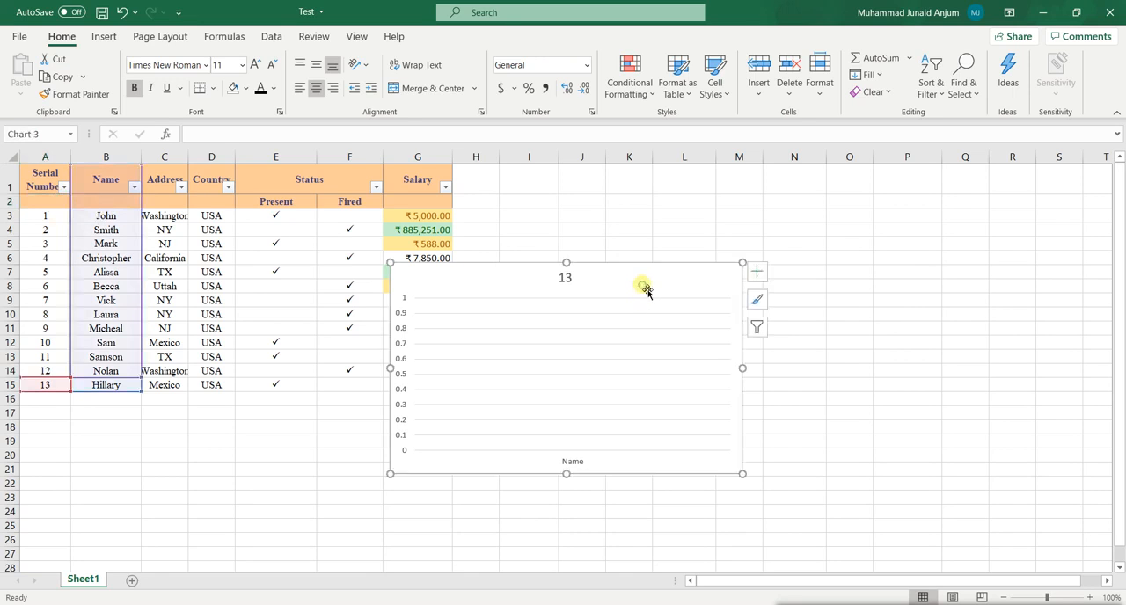
pyautogui.press('Delete')
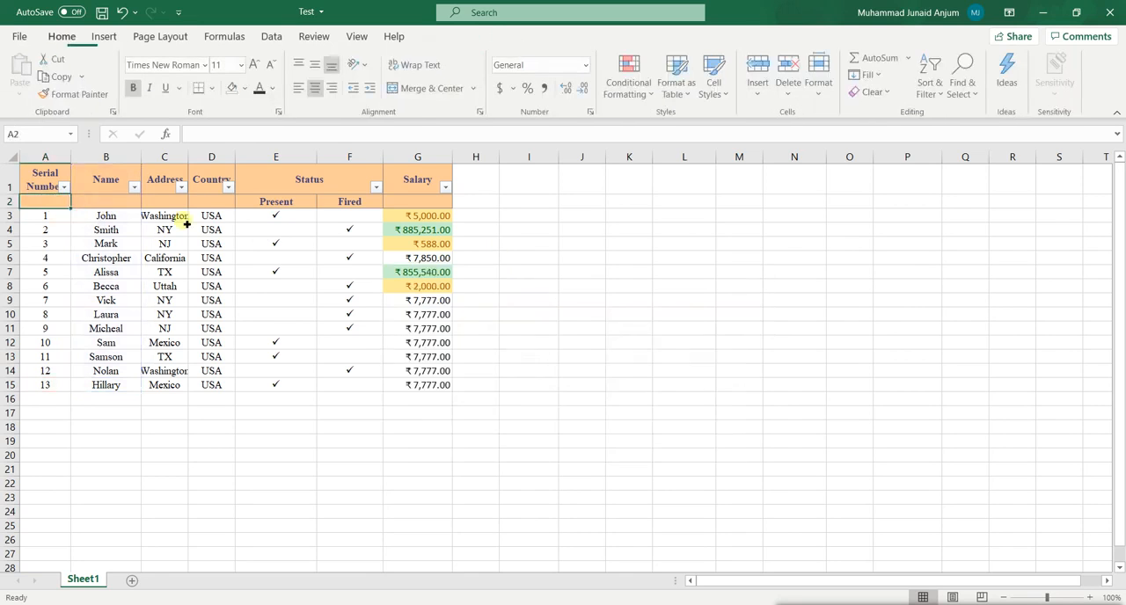
pyautogui.rightClick(12, 202)
pyautogui.click(67, 347)
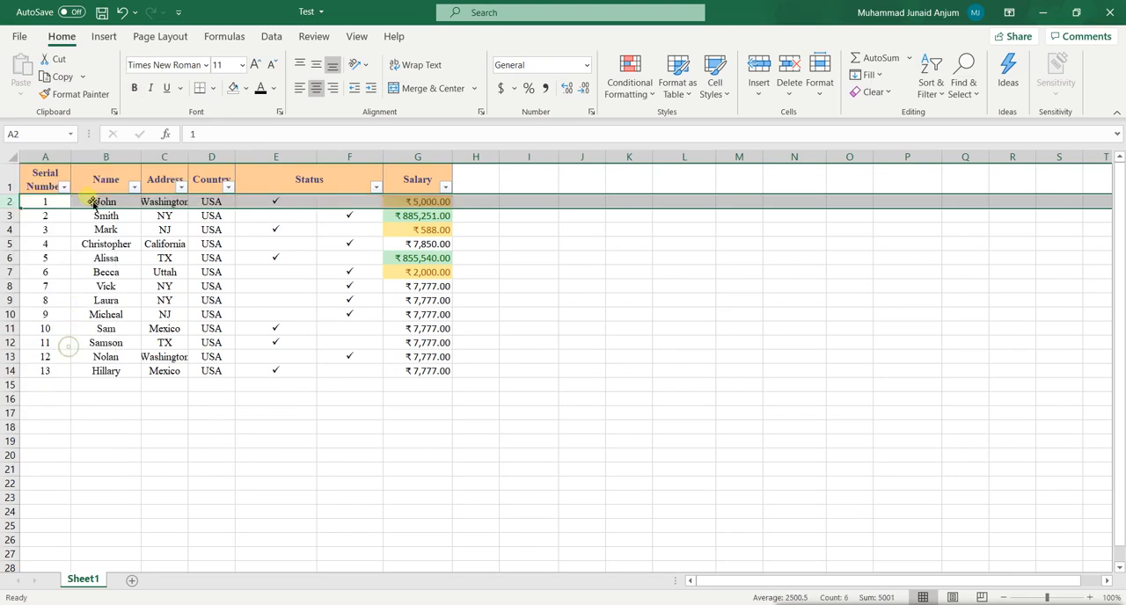
# Insert a basic 2-D Line chart from the Serial Number and Name columns, A1:B14, and delete it again.
pyautogui.moveTo(40, 177); pyautogui.dragTo(113, 371)
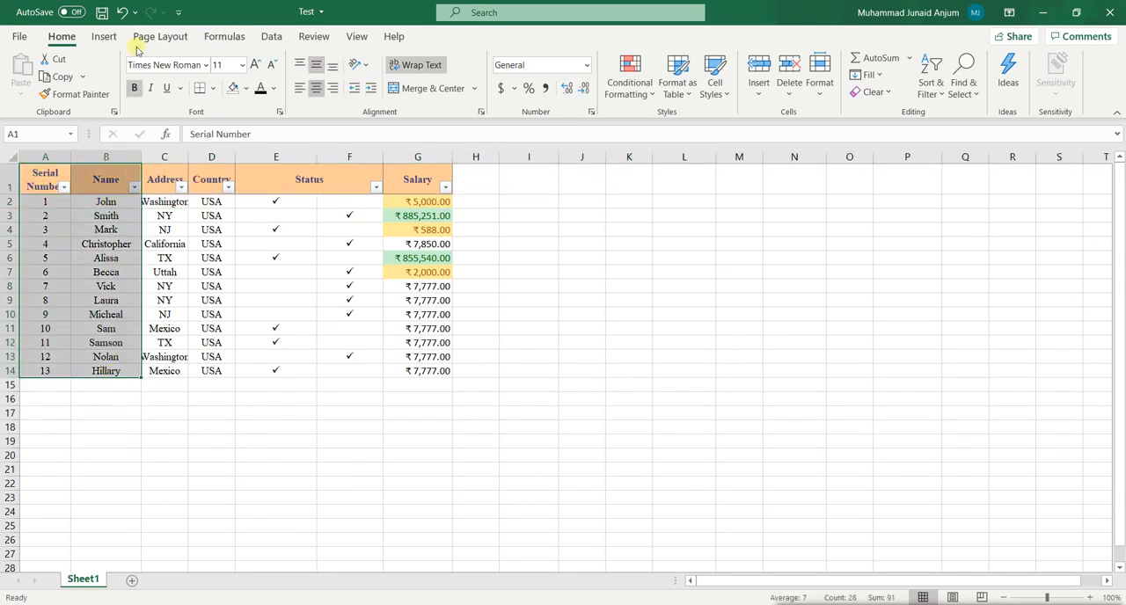
pyautogui.click(109, 37)
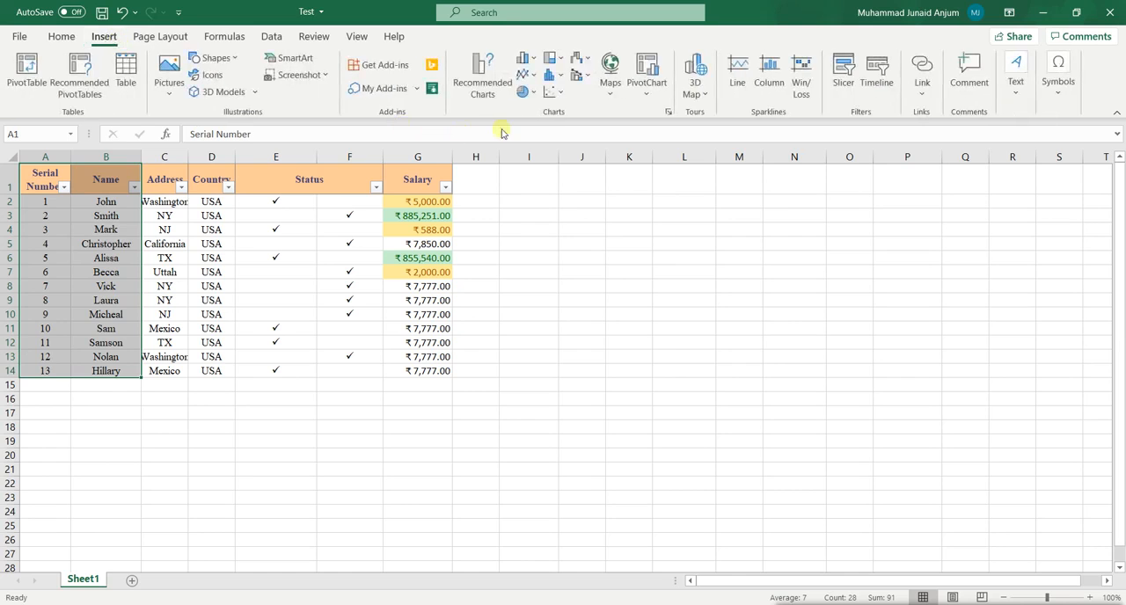
pyautogui.click(528, 76)
pyautogui.click(537, 128)
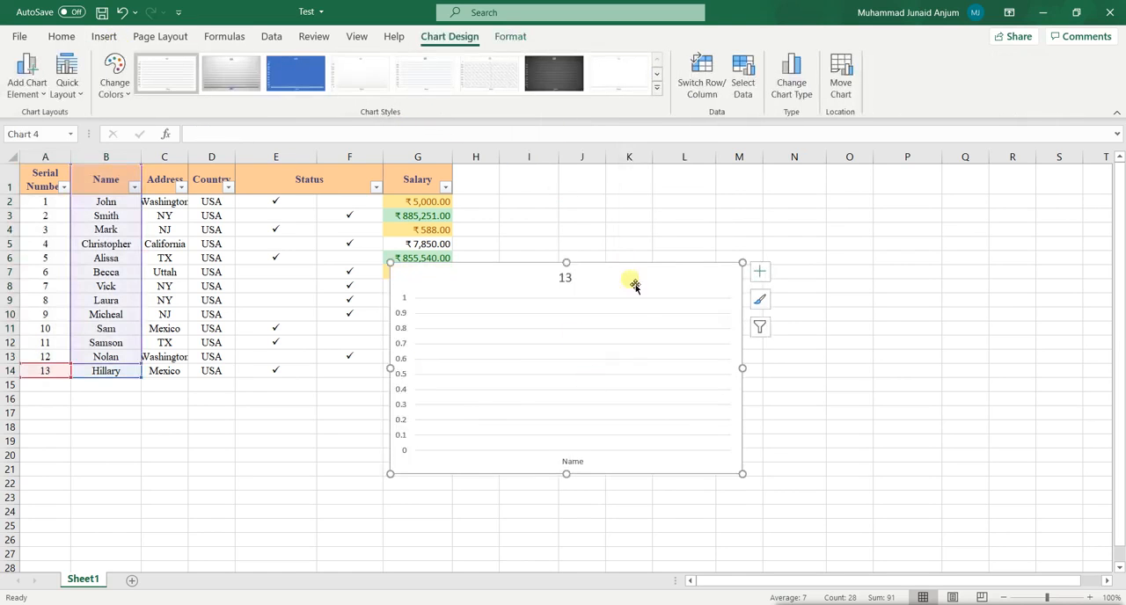
pyautogui.press('Delete')
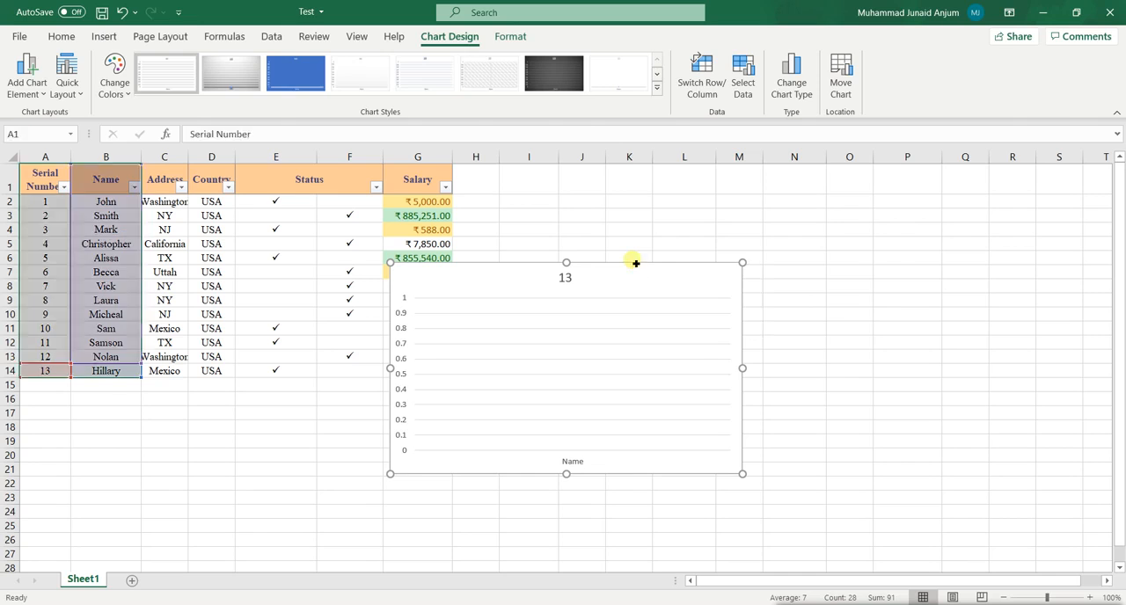
# Insert a basic 2-D Line chart from the Name and Salary columns, B1:B14 and G1:G14, and delete it again.
pyautogui.click(403, 401)
pyautogui.moveTo(117, 181); pyautogui.dragTo(133, 369)
pyautogui.moveTo(439, 186); pyautogui.dragTo(443, 373)
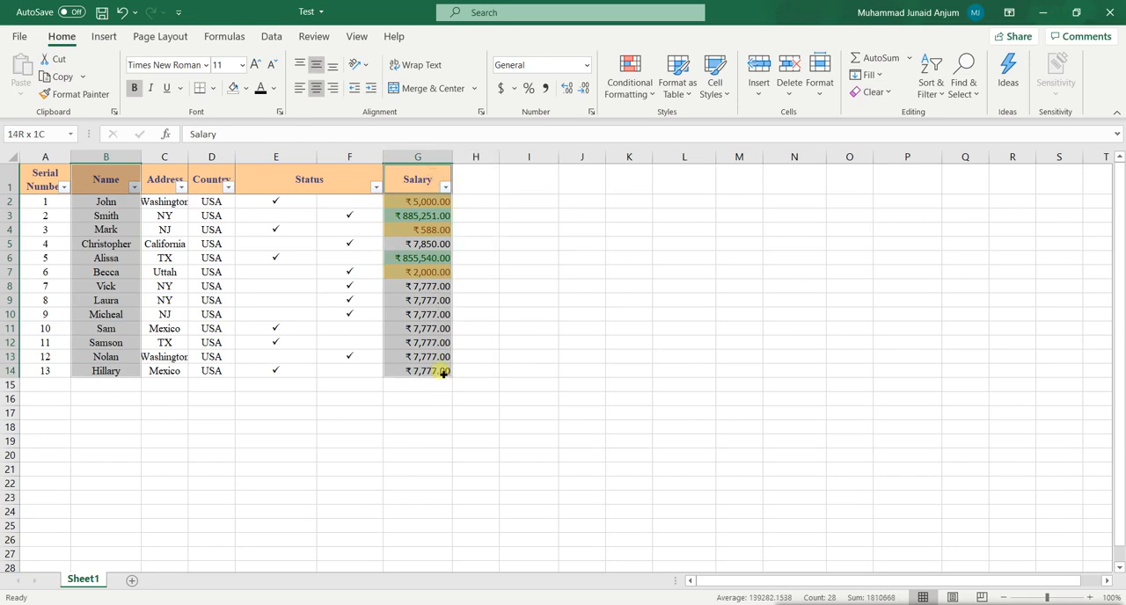
pyautogui.click(104, 36)
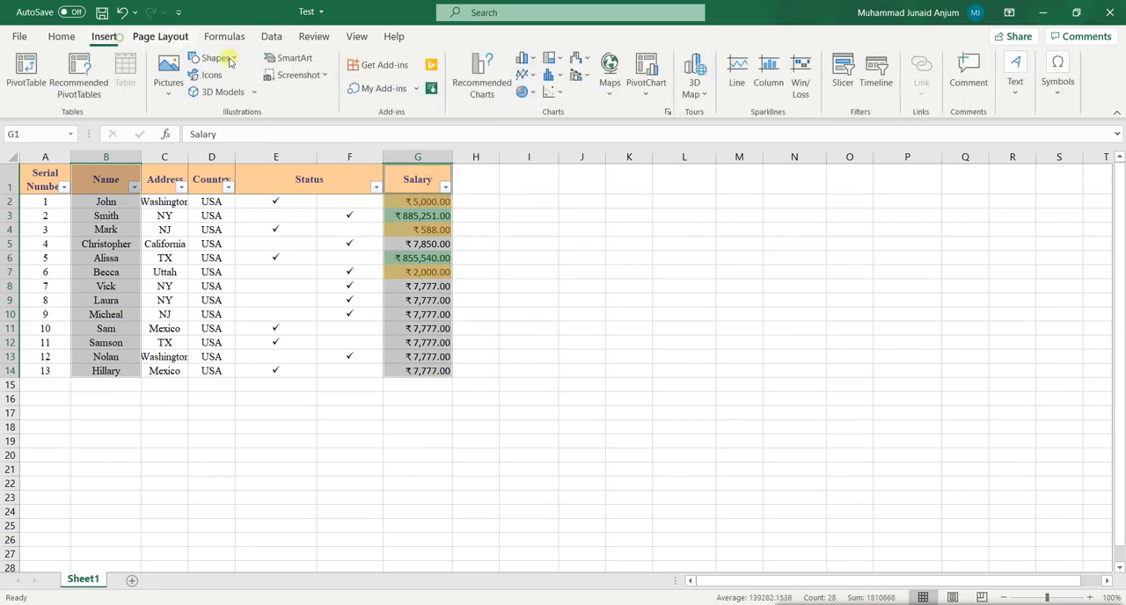
pyautogui.click(526, 75)
pyautogui.click(540, 123)
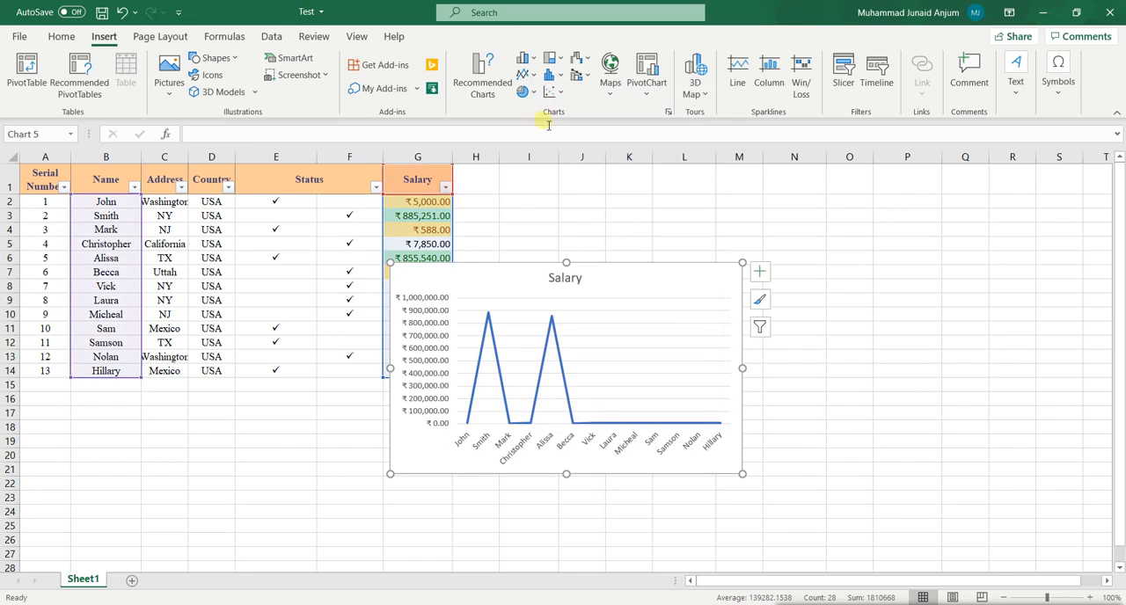
pyautogui.press('Delete')
pyautogui.click(581, 286)
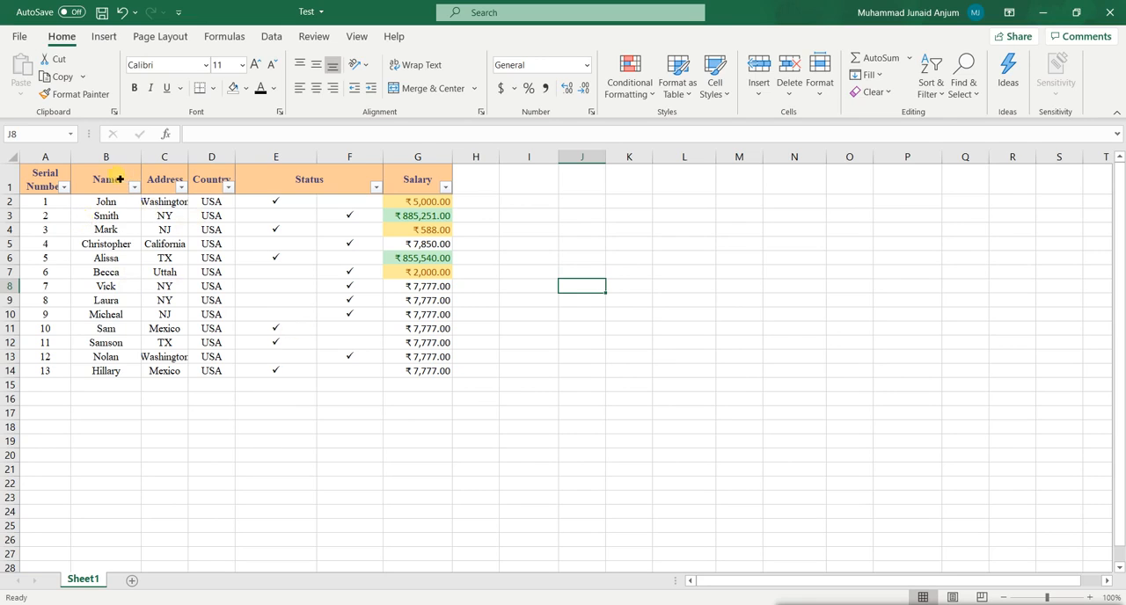
# Insert a basic 2-D Line chart from the Name and Address columns, B1:C14, and delete it again.
pyautogui.moveTo(115, 185); pyautogui.dragTo(110, 381)
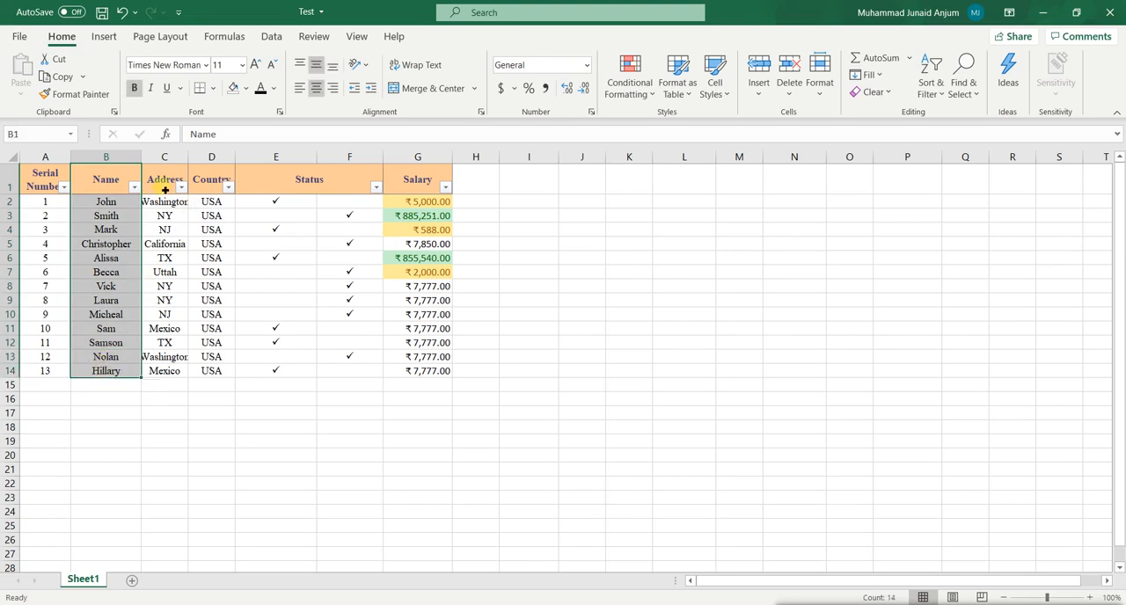
pyautogui.moveTo(130, 174); pyautogui.dragTo(181, 373)
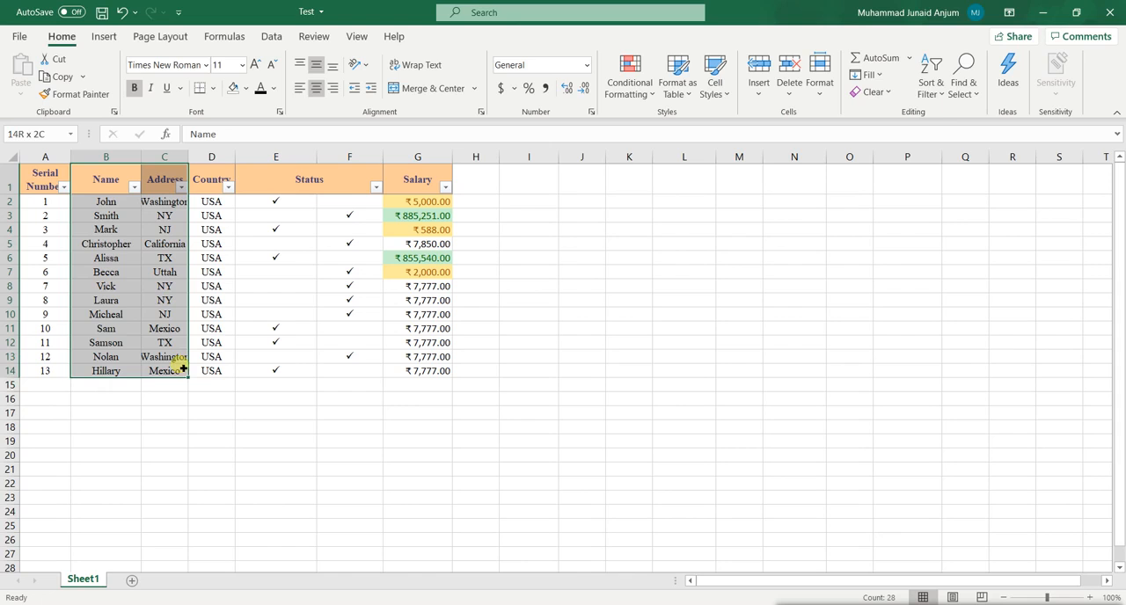
pyautogui.click(104, 36)
pyautogui.click(525, 74)
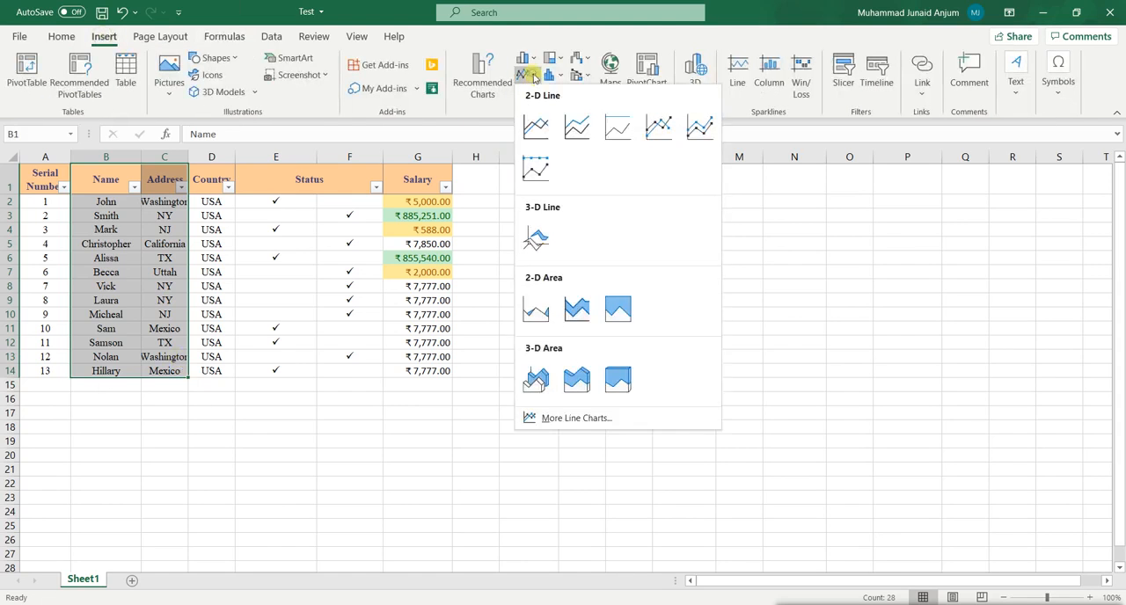
pyautogui.click(536, 127)
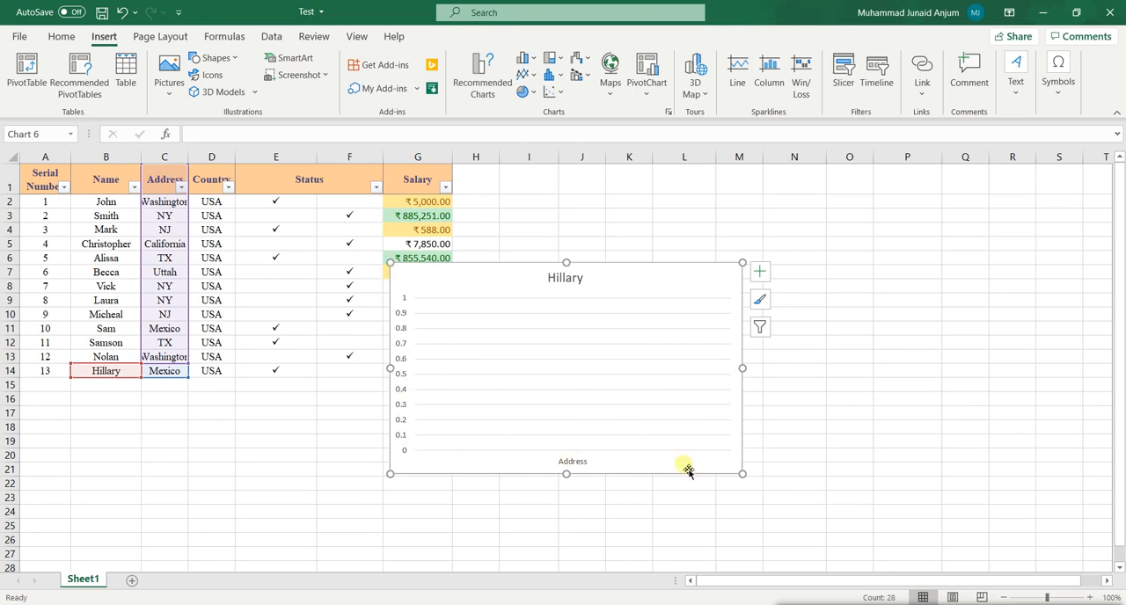
pyautogui.press('Delete')
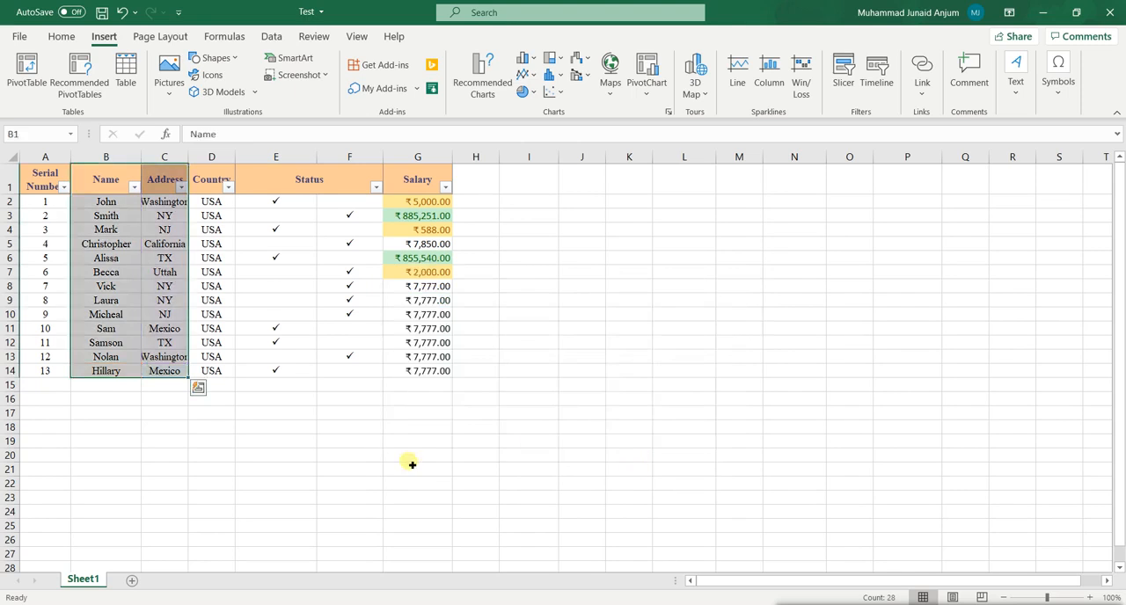
pyautogui.click(410, 458)
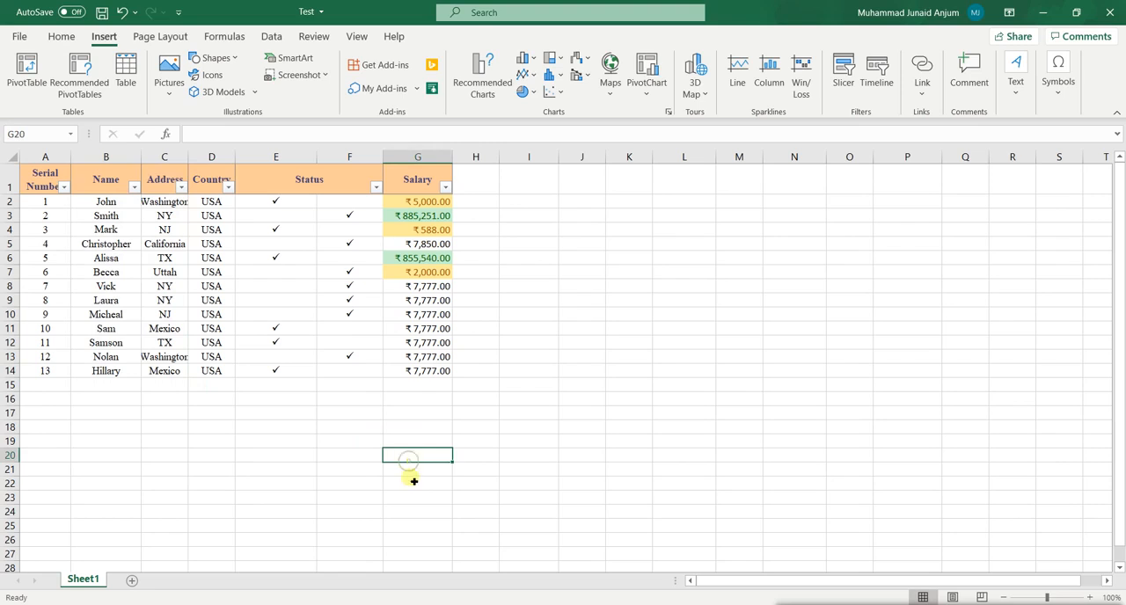
# Set the number format of the empty column H to General.
pyautogui.click(482, 205)
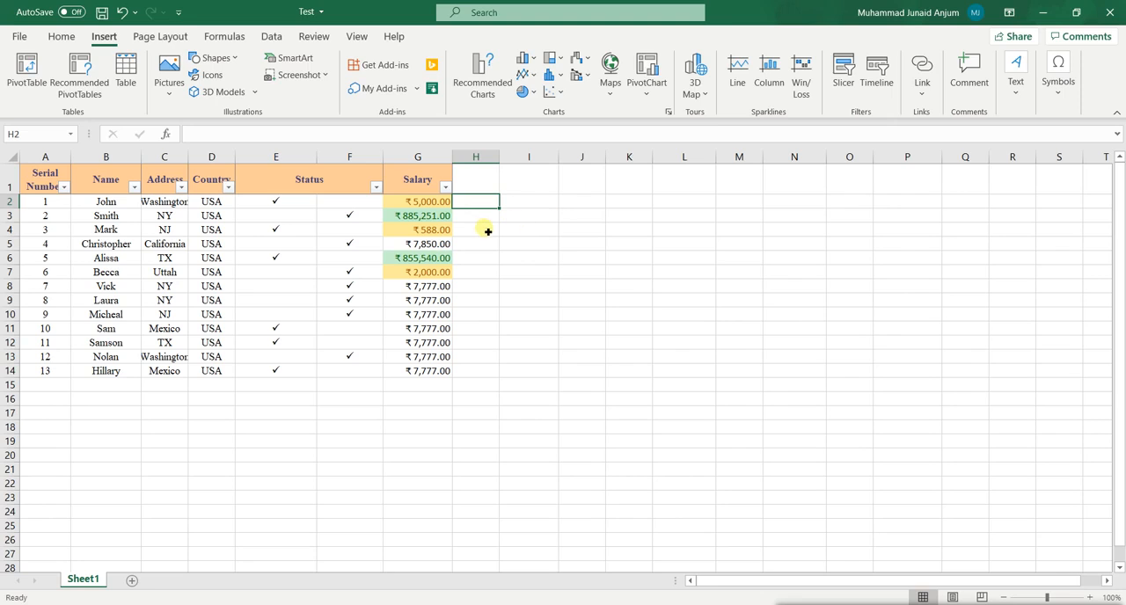
pyautogui.write('200')
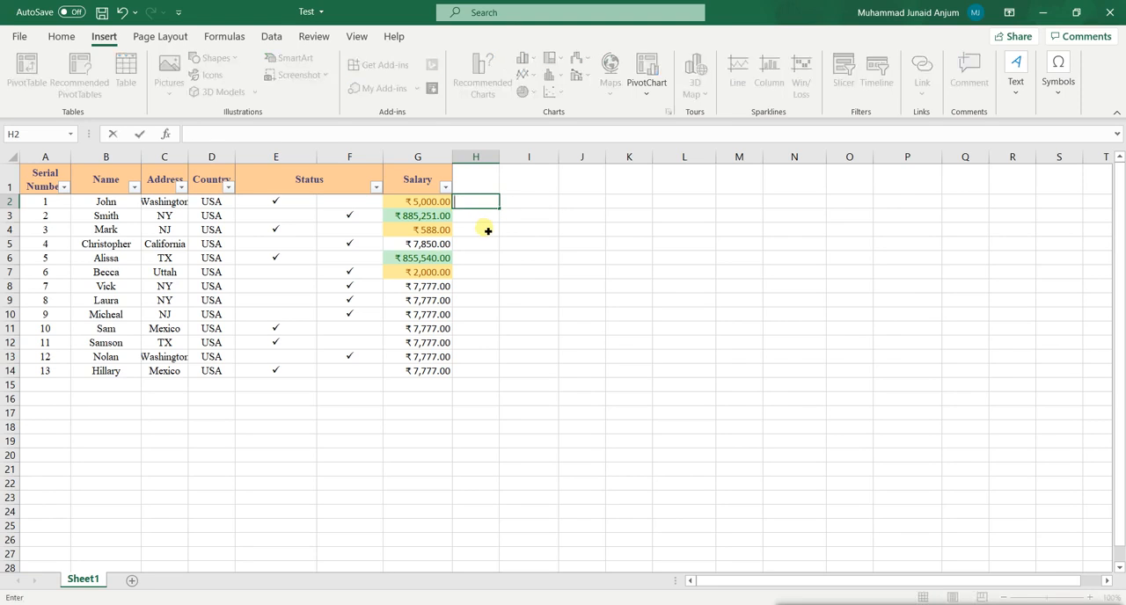
pyautogui.click(476, 156)
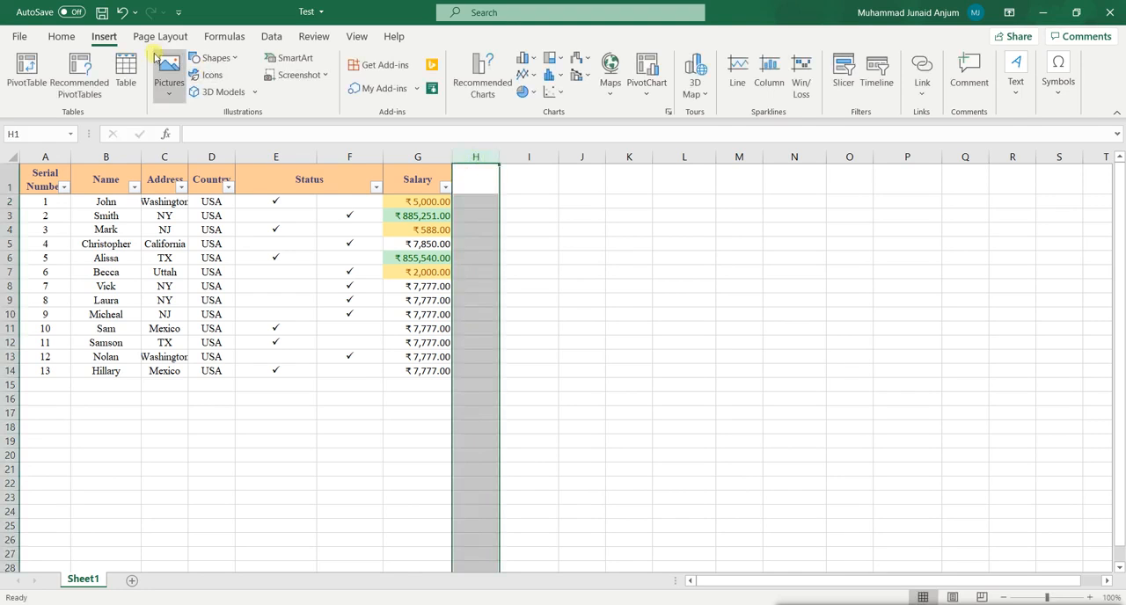
pyautogui.click(60, 36)
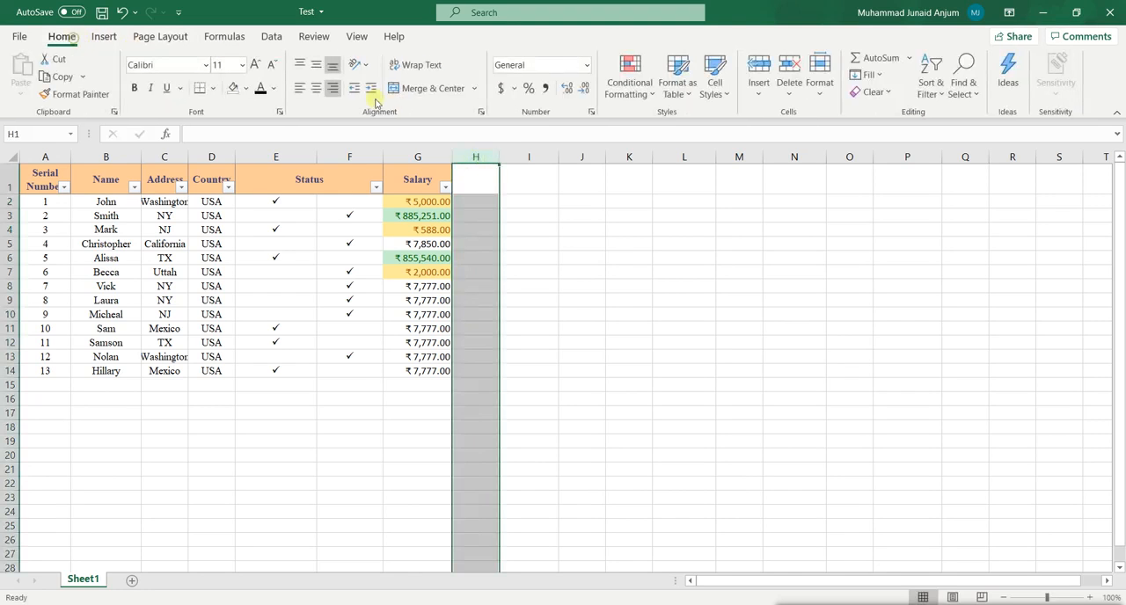
pyautogui.click(585, 66)
pyautogui.click(554, 88)
# Enter the years 2007, 2005, 1999 and 2001 in cells H2 to H5 beside the Salary column.
pyautogui.click(482, 199)
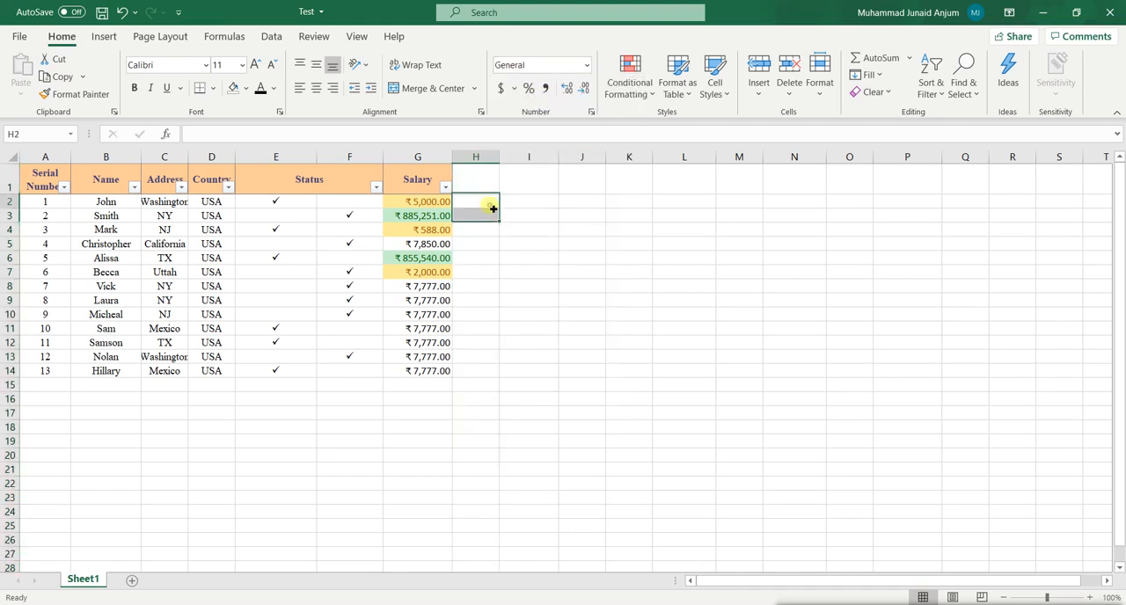
pyautogui.write('2007')
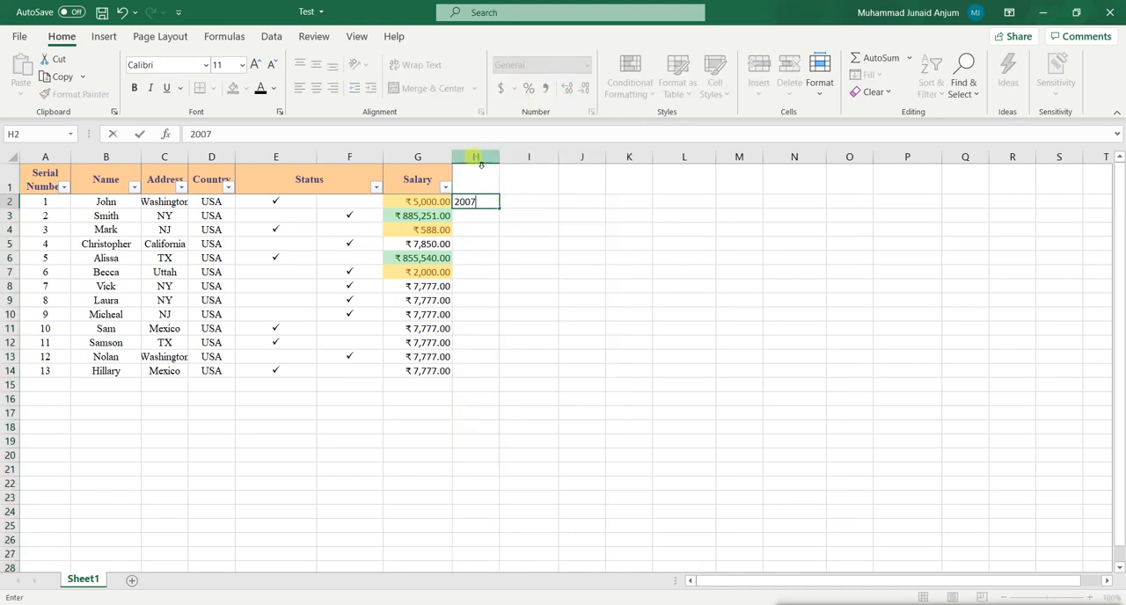
pyautogui.press('Return')
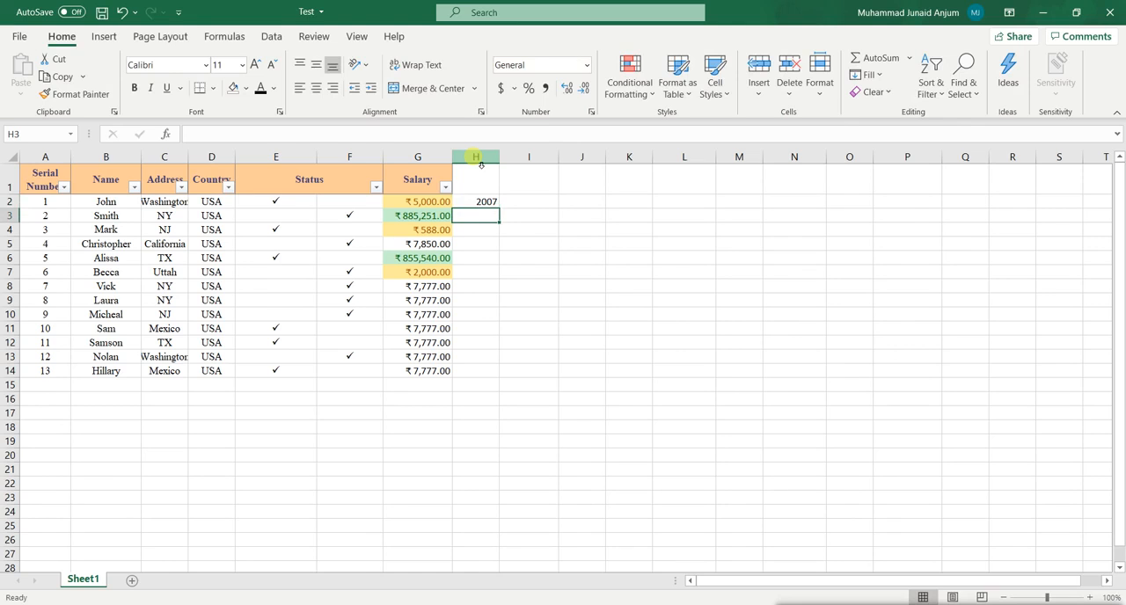
pyautogui.write('2005')
pyautogui.press('Return')
pyautogui.write('155')
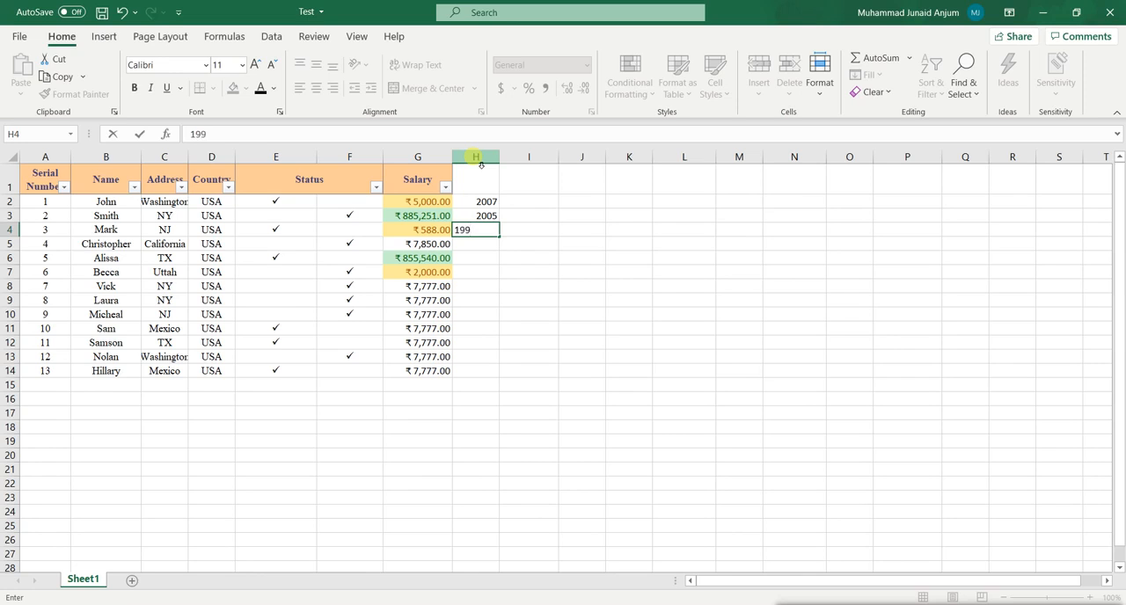
pyautogui.press('Return')
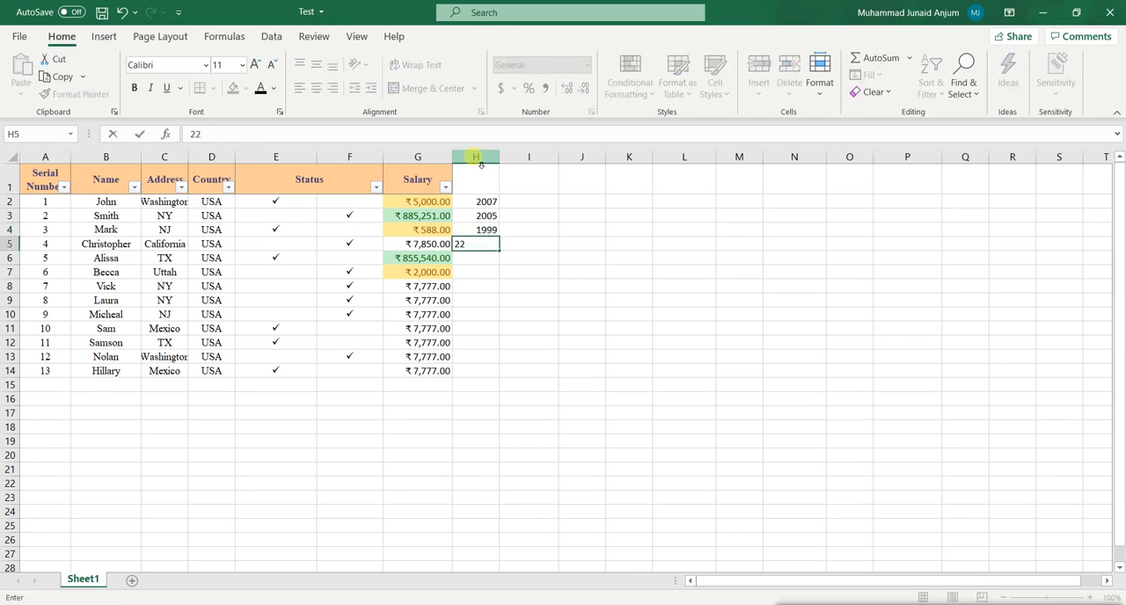
pyautogui.hotkey('ctrl', 'Return')
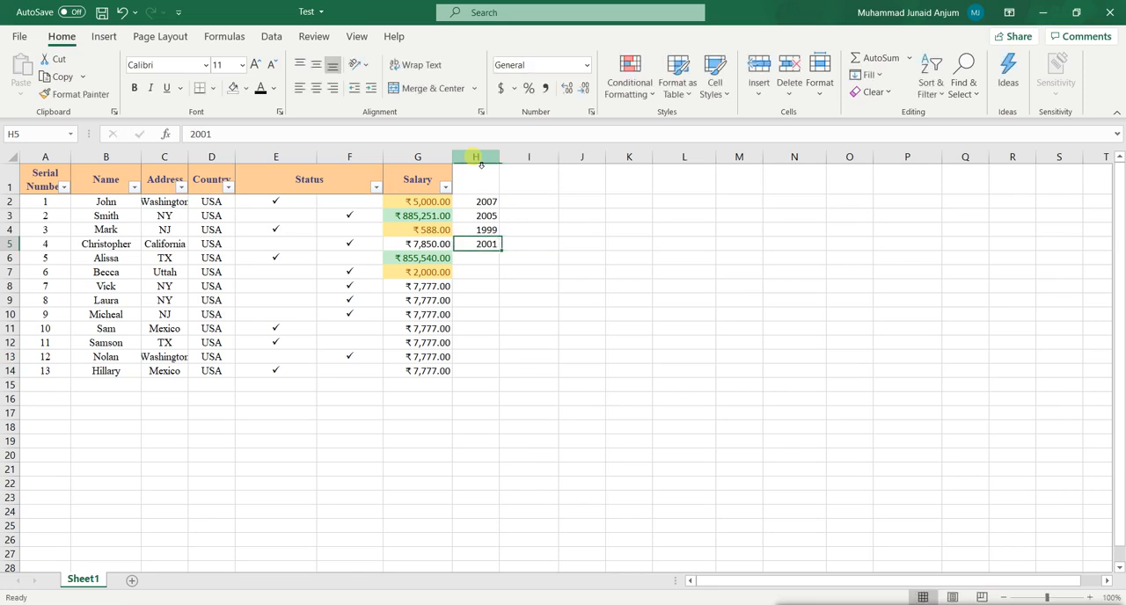
# Select the first four entries of the Name column, B2:B5, and view the Quick Analysis options for them.
pyautogui.press('Left')
pyautogui.press('Up')
pyautogui.press('Up')
pyautogui.press('Up')
pyautogui.press('Right')
pyautogui.press('Left')
pyautogui.press('Left')
pyautogui.press('Left')
pyautogui.press('Left')
pyautogui.press('Left')
pyautogui.press('Left')
pyautogui.hotkey('shift', 'Down')
pyautogui.hotkey('shift', 'Down')
pyautogui.hotkey('shift', 'Down')
pyautogui.hotkey('shift', 'Down')
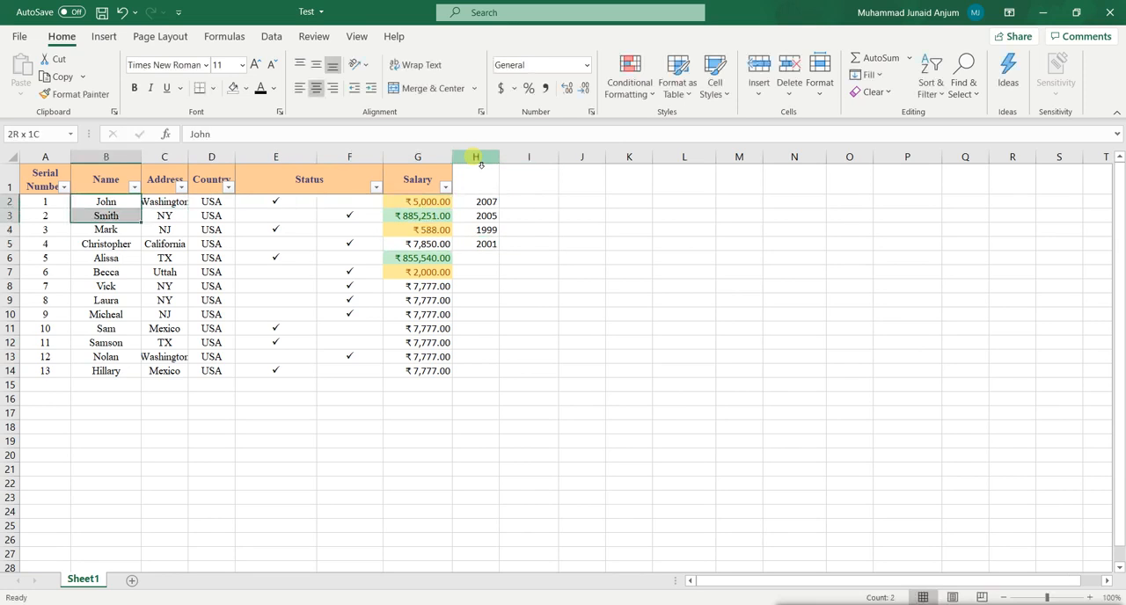
pyautogui.hotkey('shift', 'Up')
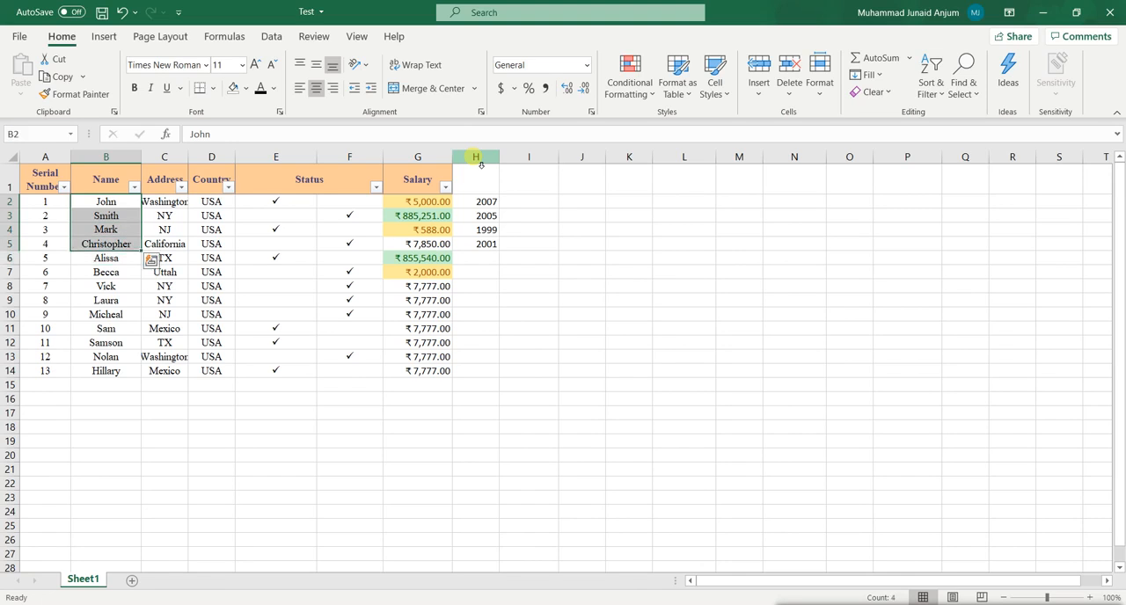
pyautogui.hotkey('ctrl', 'q')
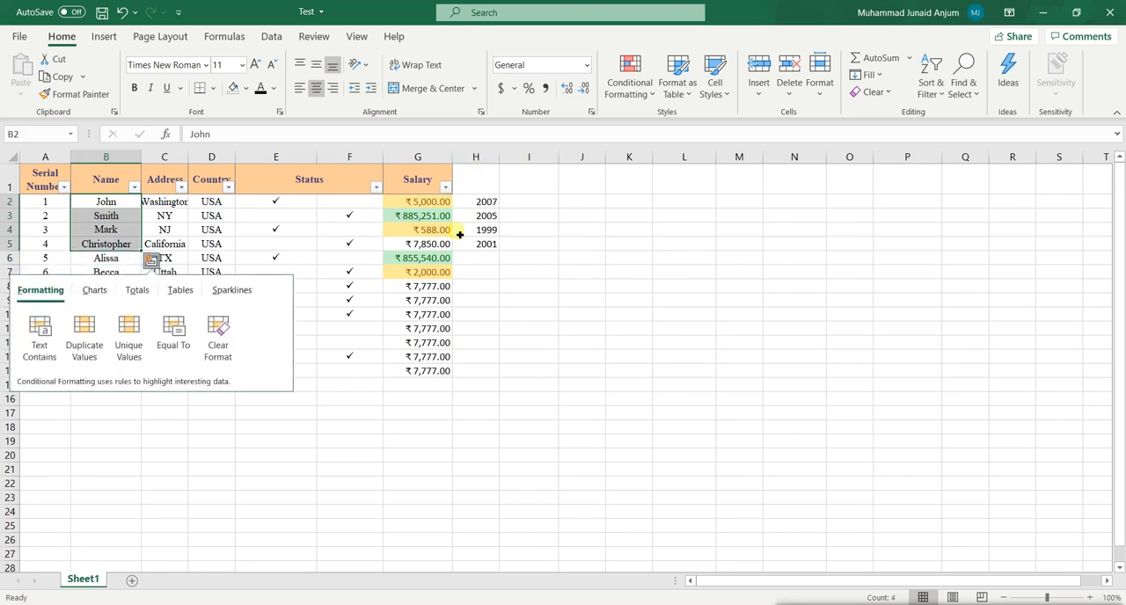
pyautogui.press('Escape')
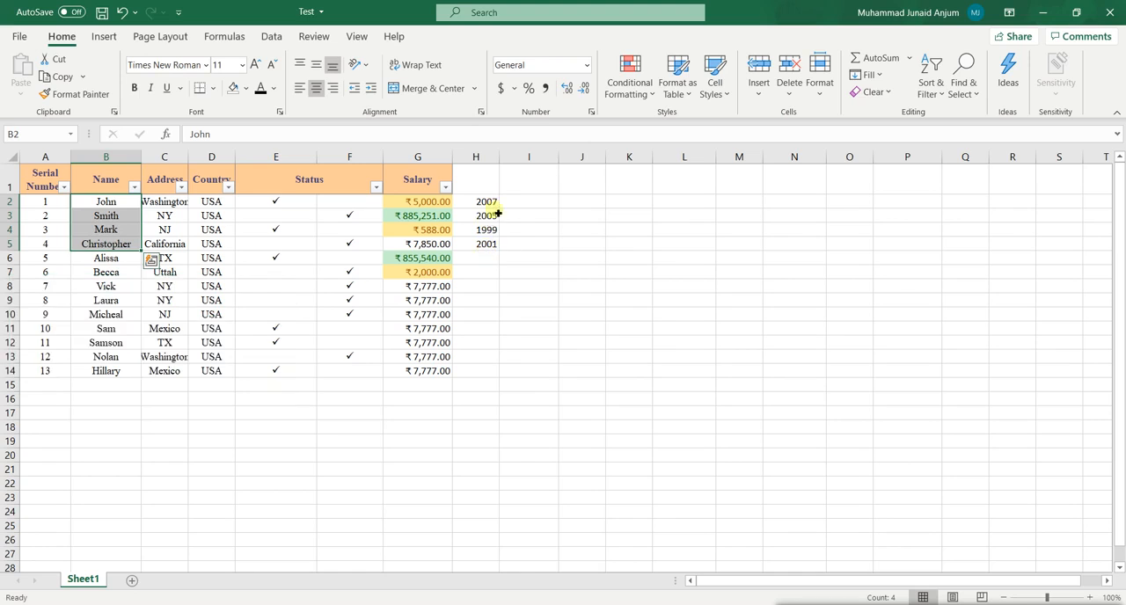
pyautogui.click(297, 398)
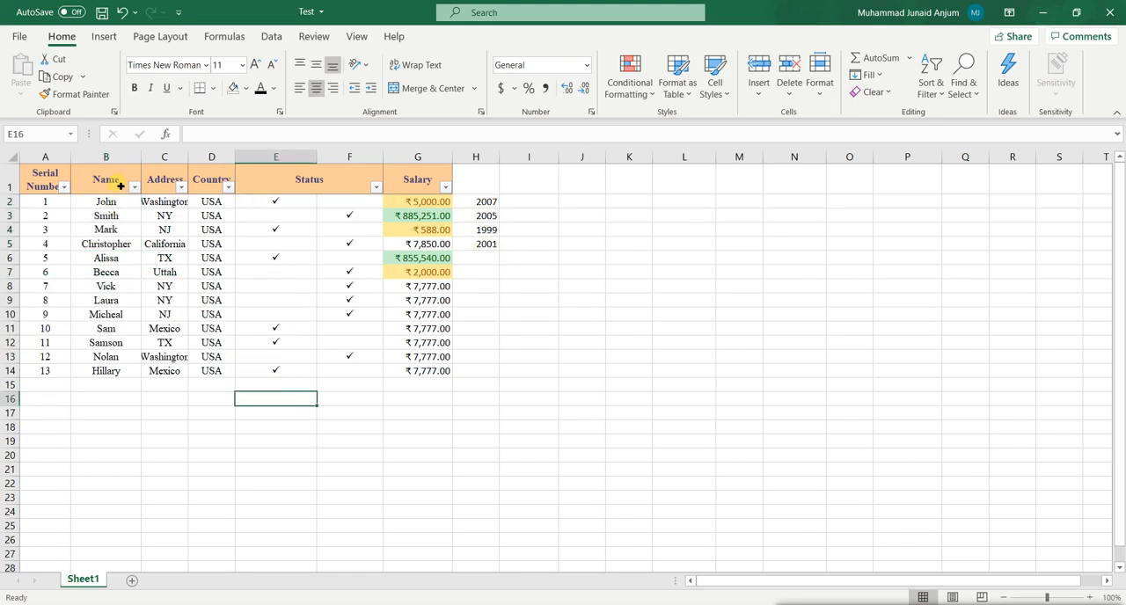
pyautogui.moveTo(110, 204); pyautogui.dragTo(163, 384)
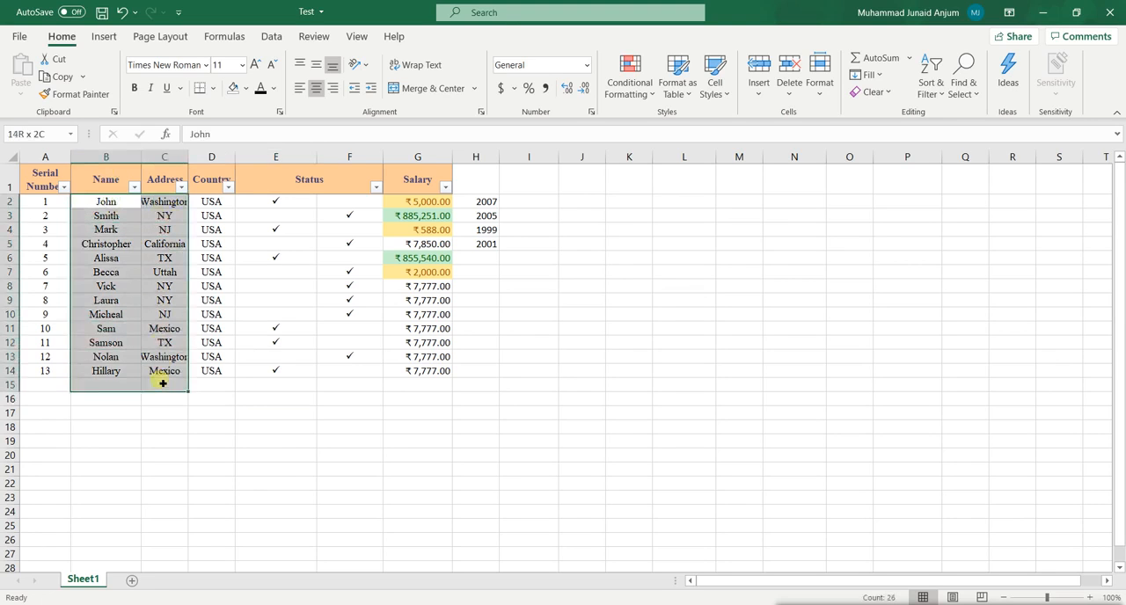
pyautogui.click(165, 412)
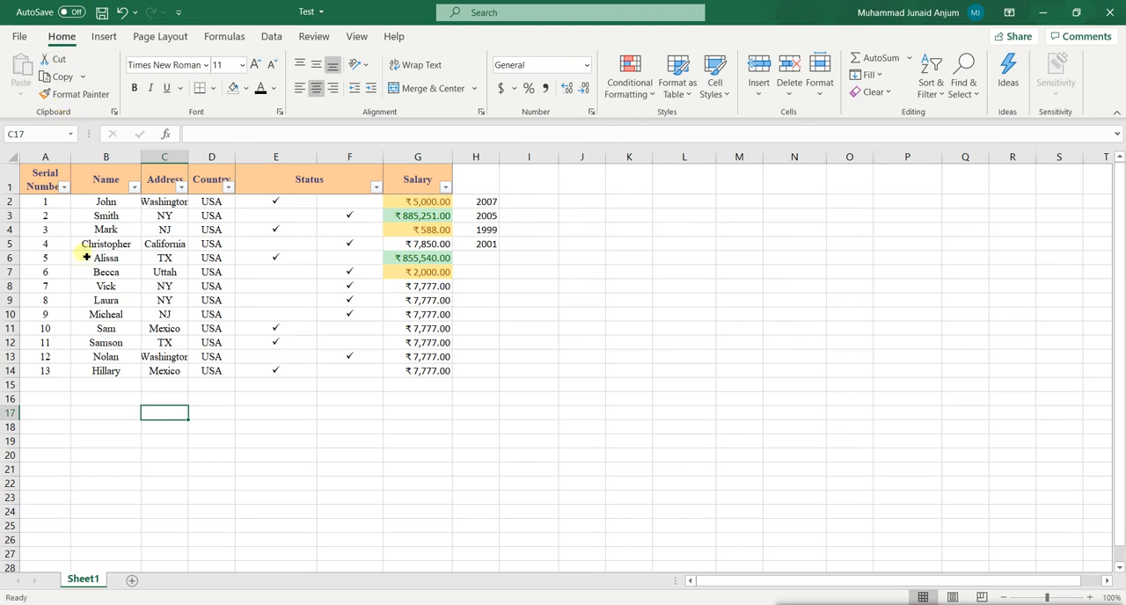
pyautogui.moveTo(106, 176); pyautogui.dragTo(114, 370)
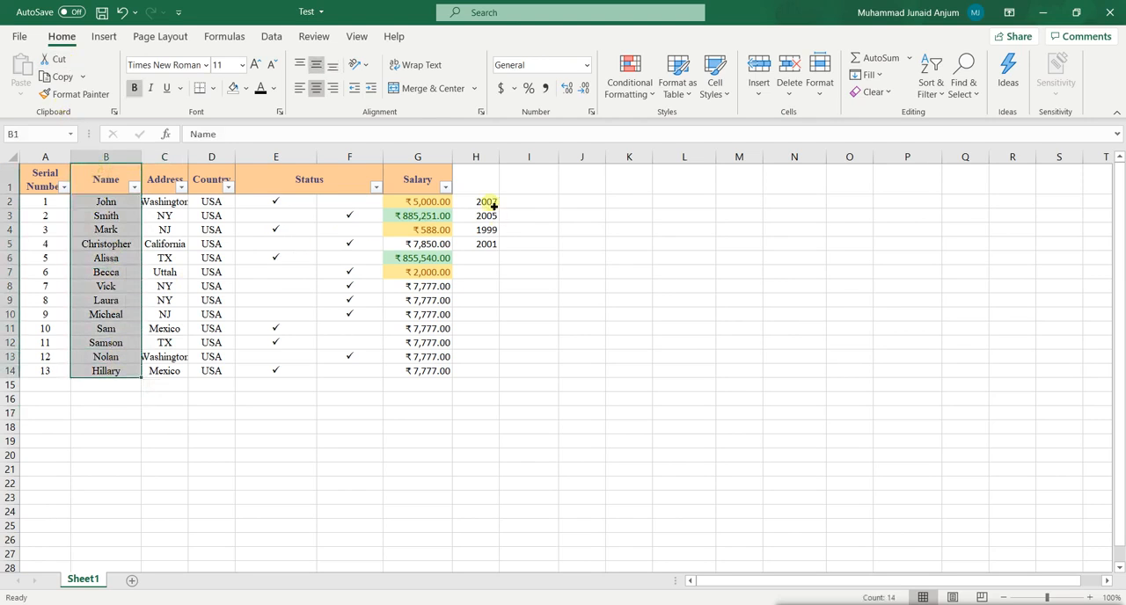
pyautogui.moveTo(437, 177); pyautogui.dragTo(430, 373)
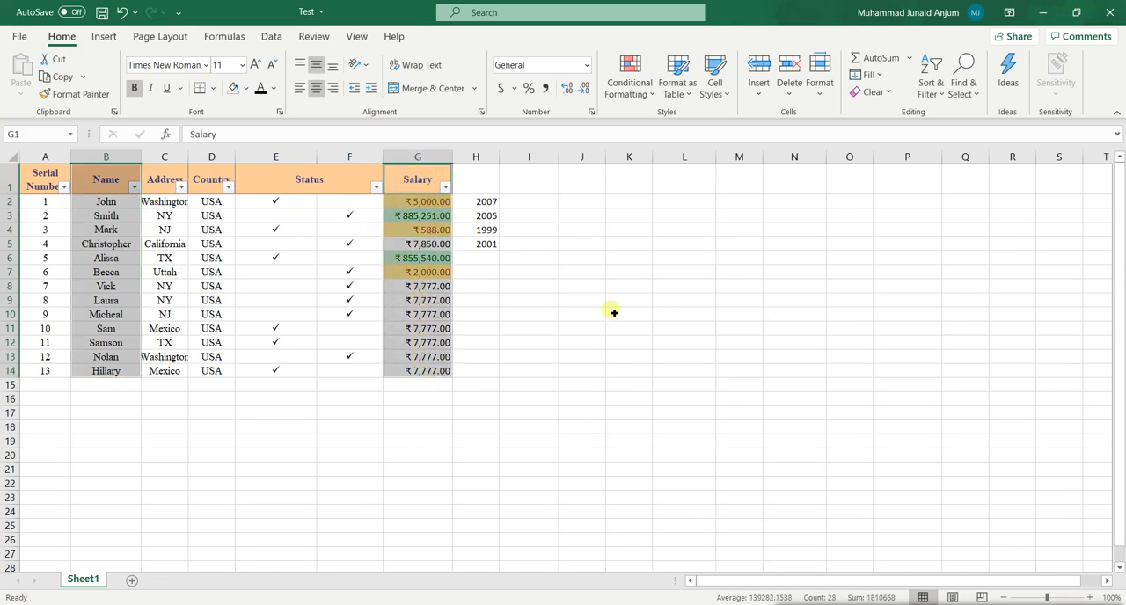
pyautogui.click(618, 286)
# Insert a 2-D clustered column chart from the Name and Salary columns, B1:B14 and G1:G14, and place it beside the table.
pyautogui.moveTo(117, 173); pyautogui.dragTo(114, 372)
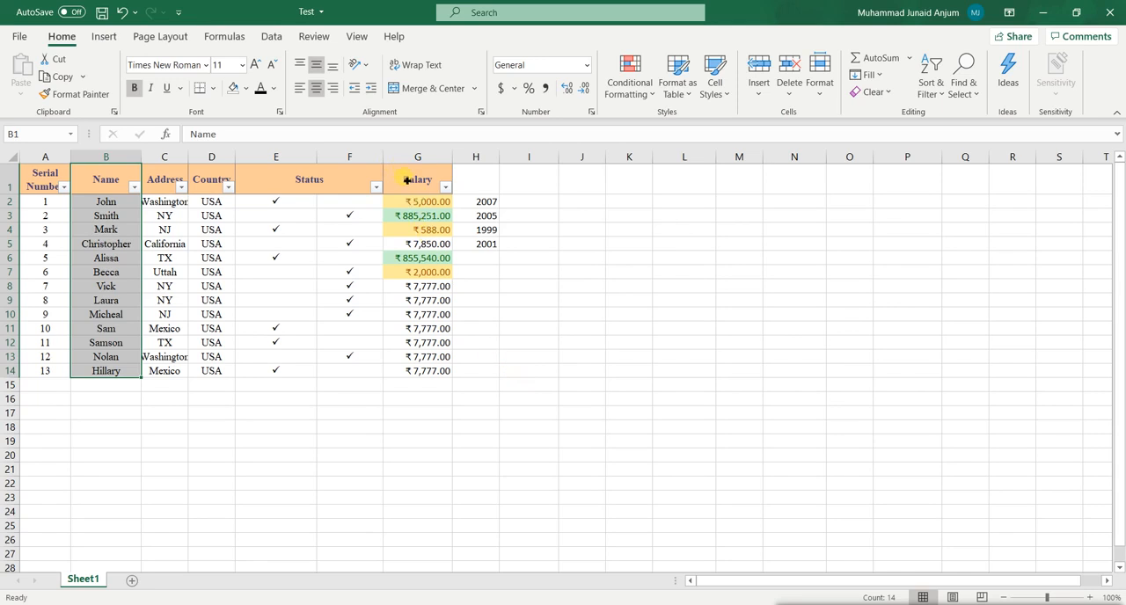
pyautogui.keyDown('ctrl'); pyautogui.moveTo(418, 179); pyautogui.dragTo(421, 373); pyautogui.keyUp('ctrl')
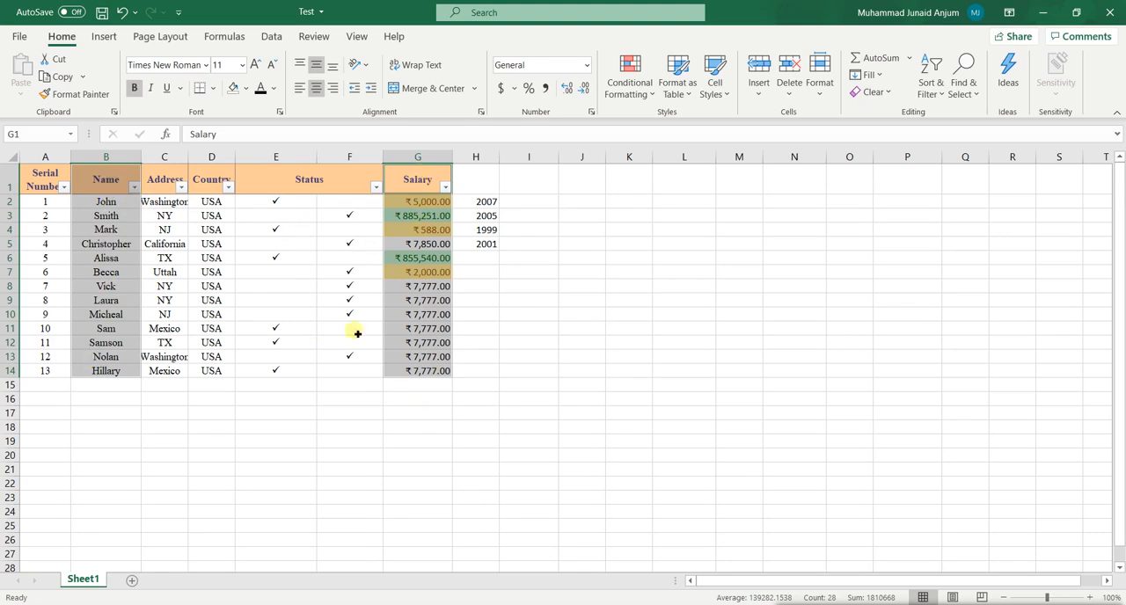
pyautogui.click(104, 36)
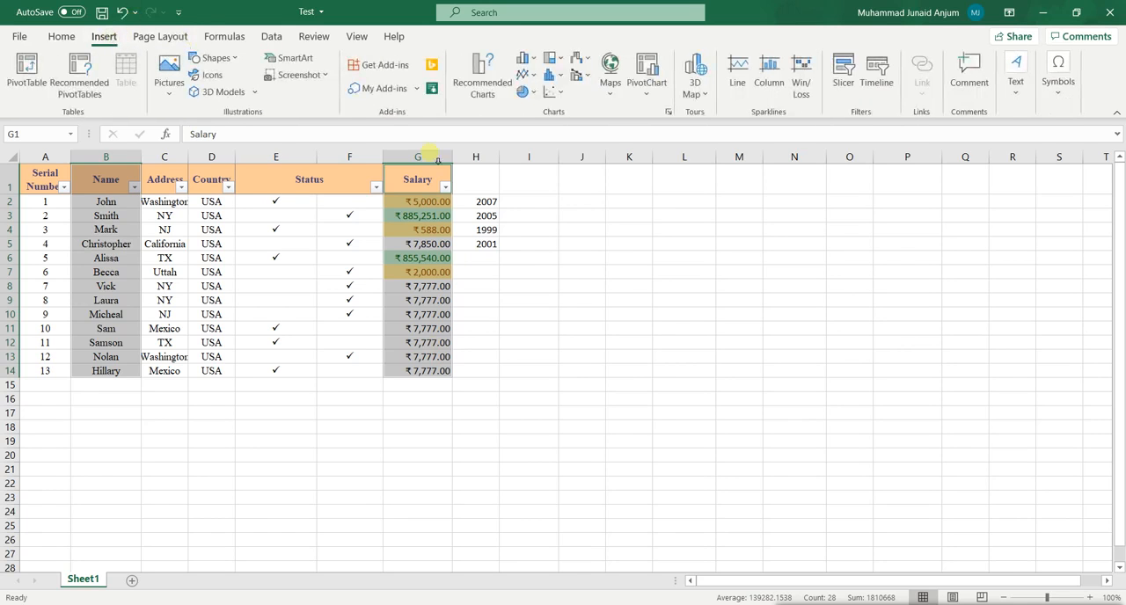
pyautogui.click(524, 58)
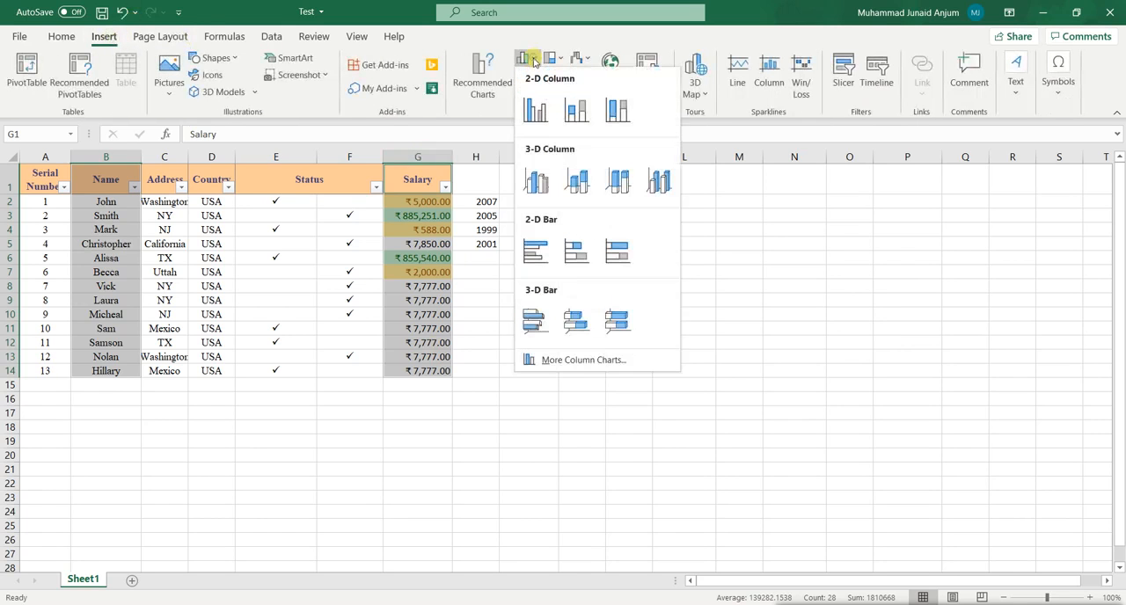
pyautogui.click(543, 121)
pyautogui.moveTo(658, 273); pyautogui.dragTo(754, 223)
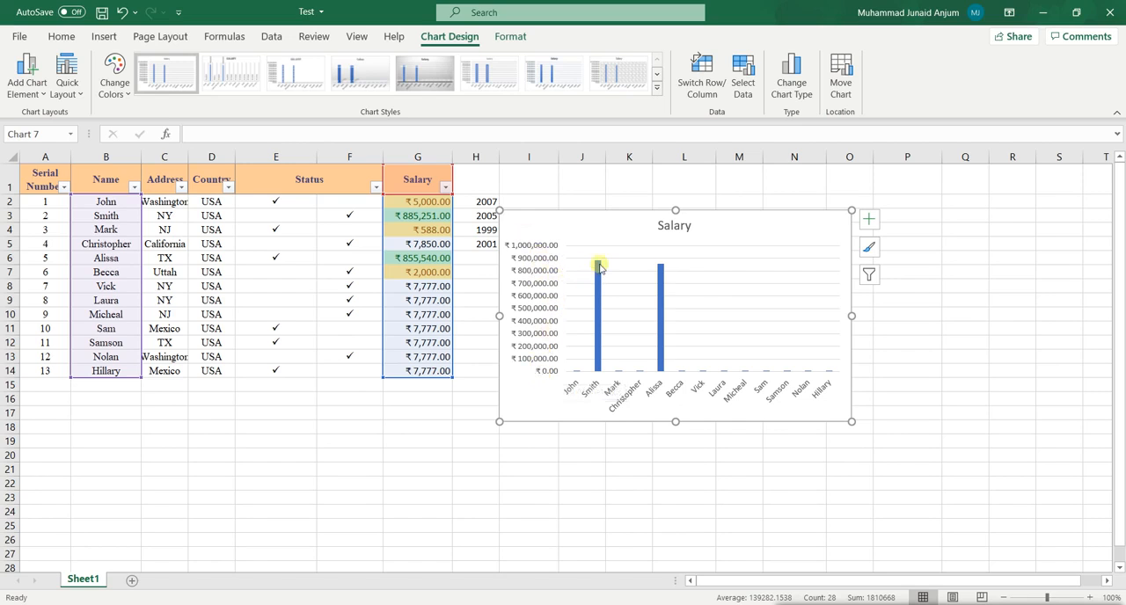
# Set the salary in cell G11 to 2000000.
pyautogui.moveTo(598, 280)
pyautogui.click(440, 328)
pyautogui.moveTo(602, 334)
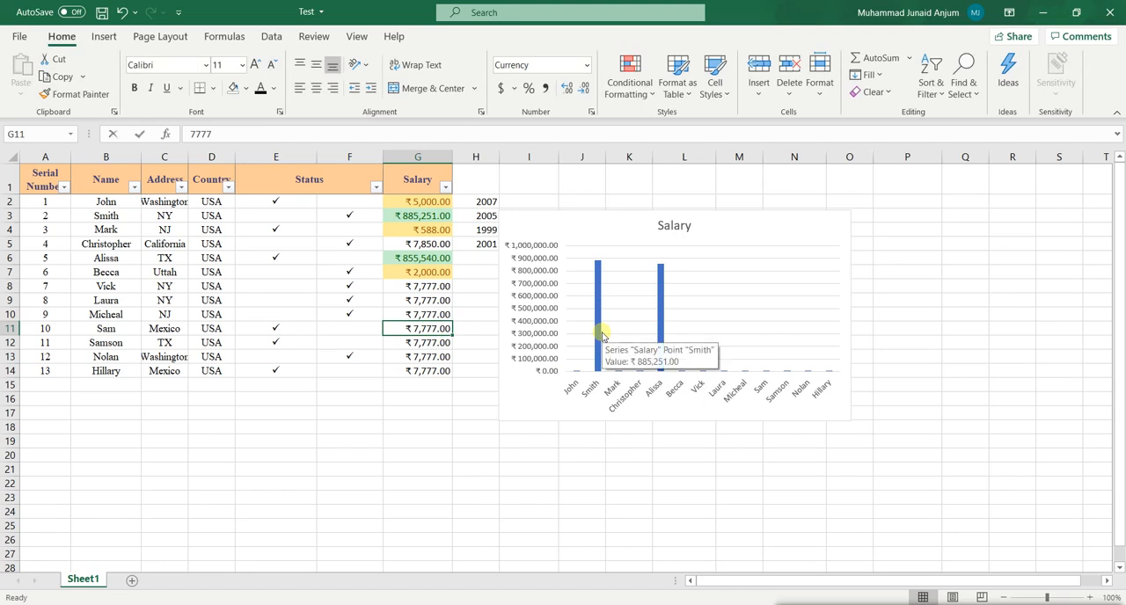
pyautogui.write('2,00')
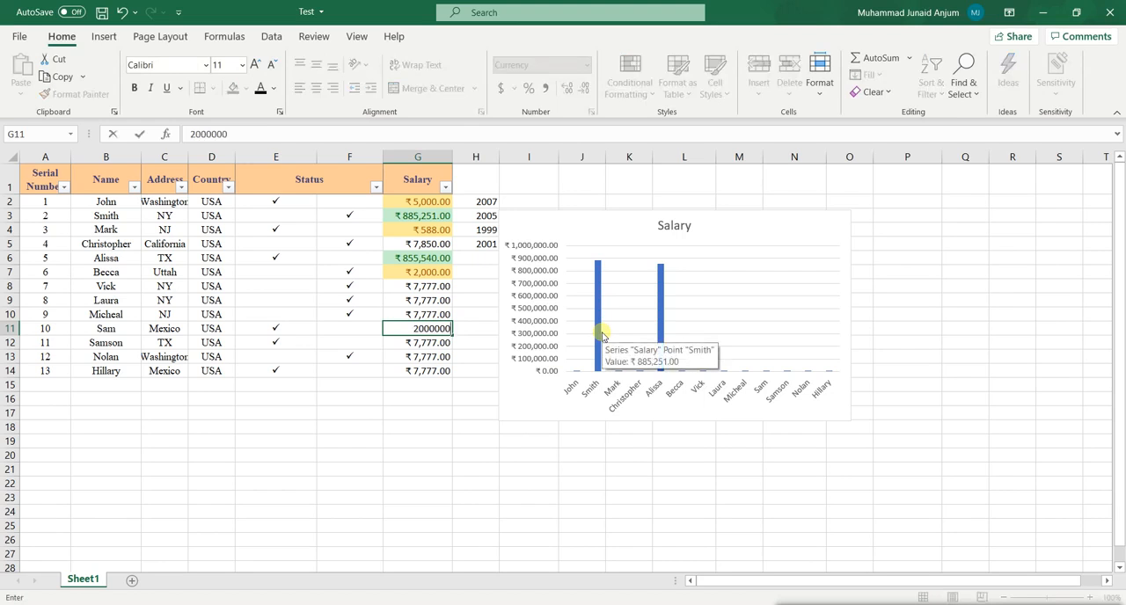
pyautogui.write('0,000')
pyautogui.press('Return')
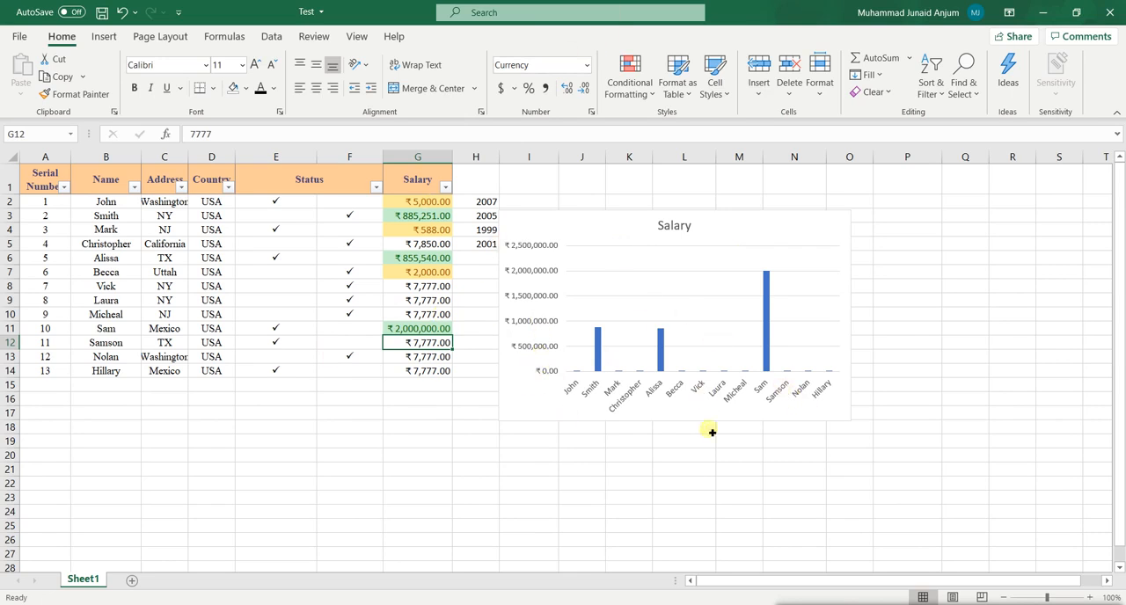
# Delete the Salary column chart from the sheet.
pyautogui.click(490, 472)
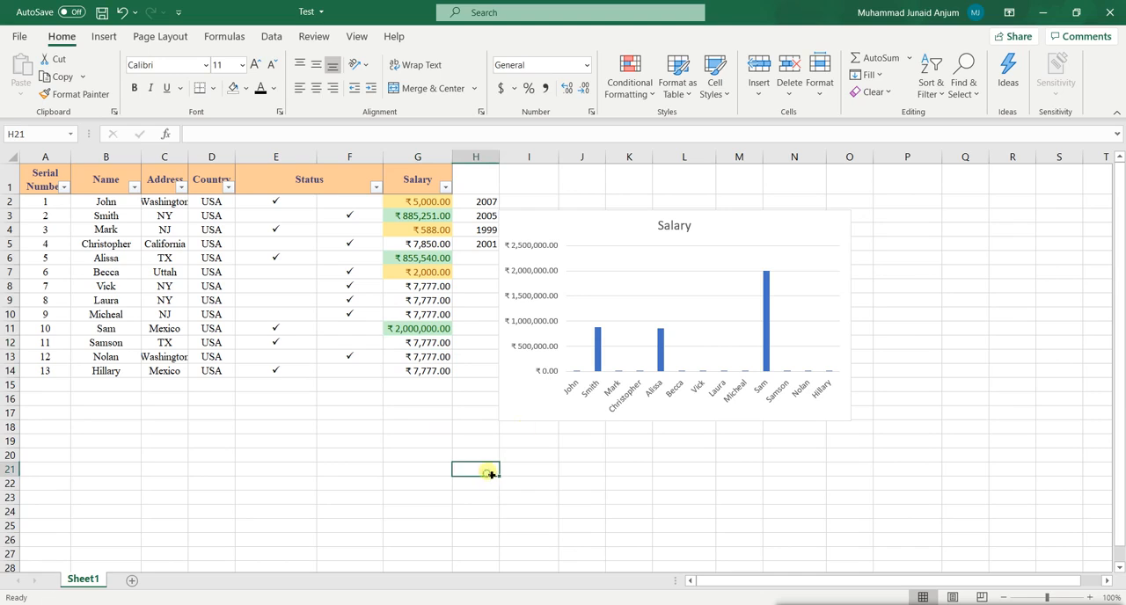
pyautogui.click(781, 230)
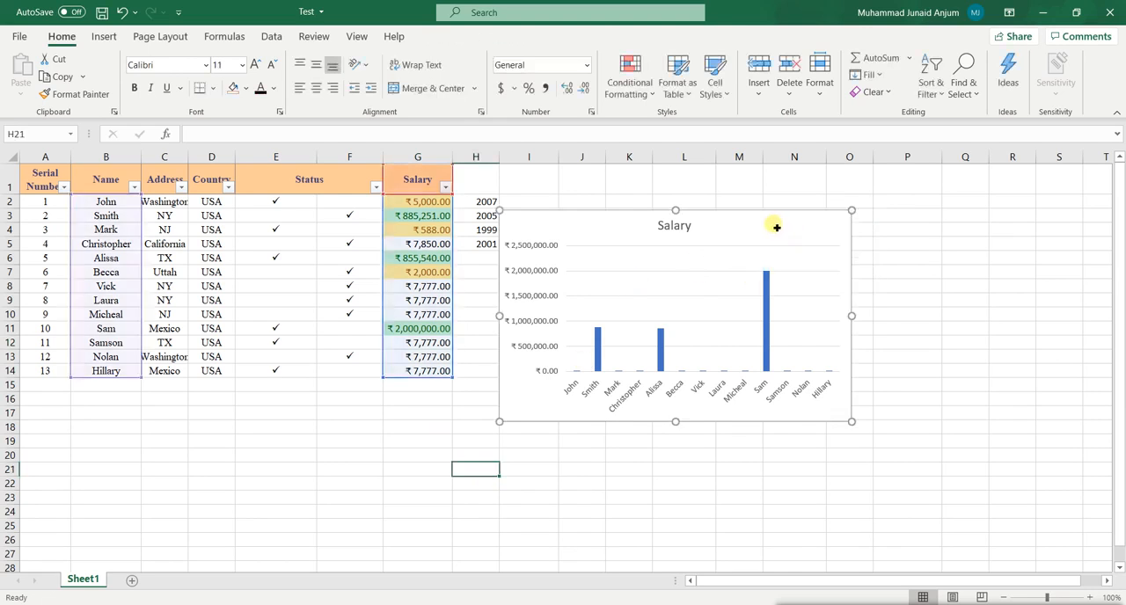
pyautogui.press('Delete')
pyautogui.click(531, 455)
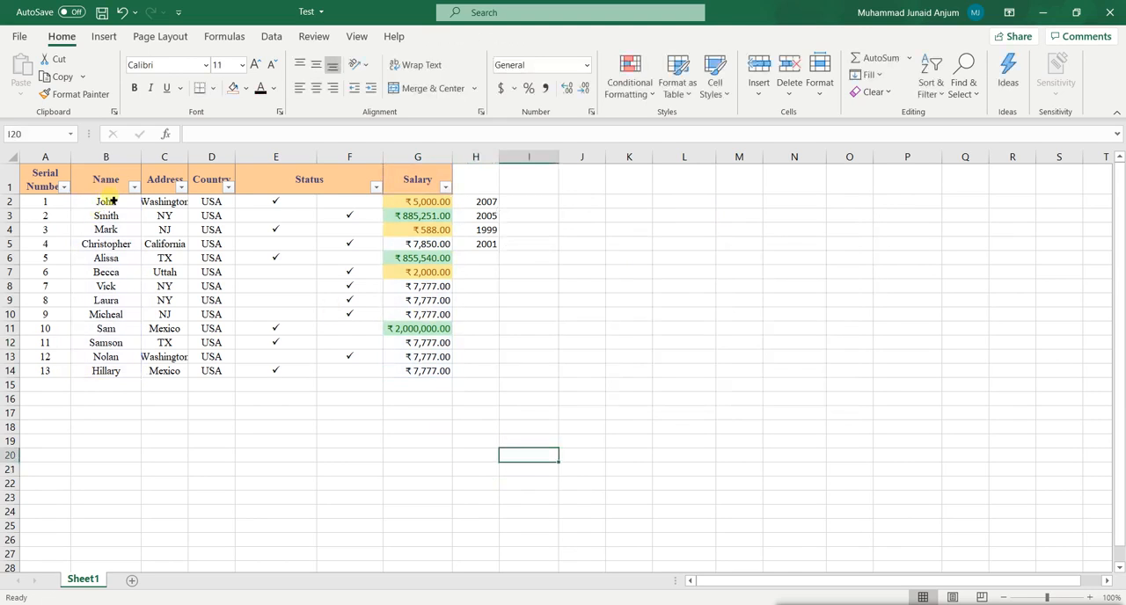
# Enter the header Year in cell H1 above the year values.
pyautogui.click(475, 187)
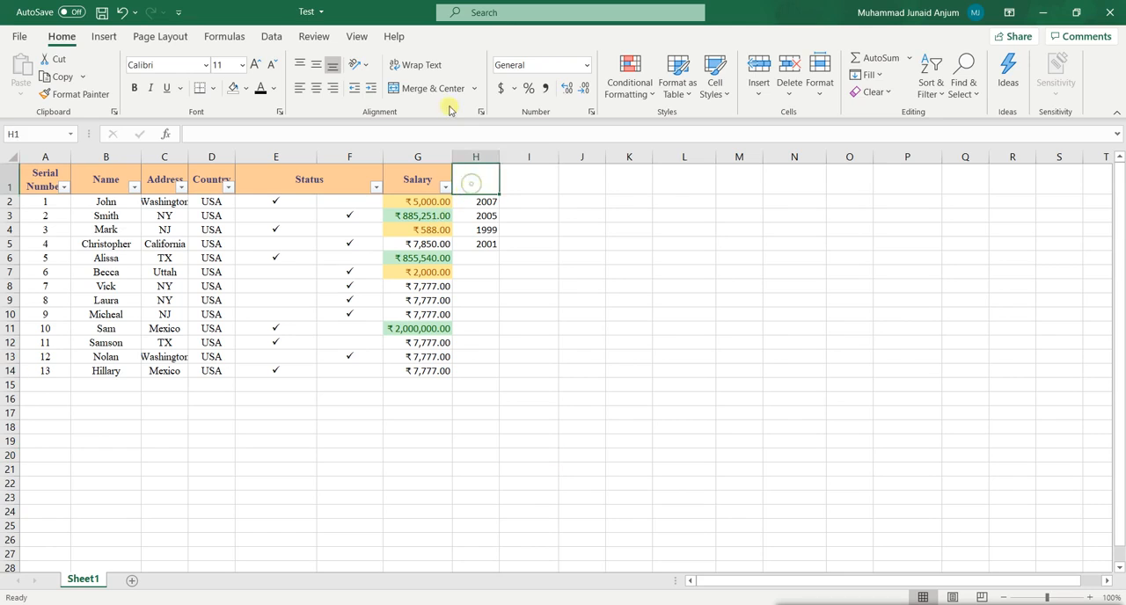
pyautogui.write('Year')
pyautogui.press('Return')
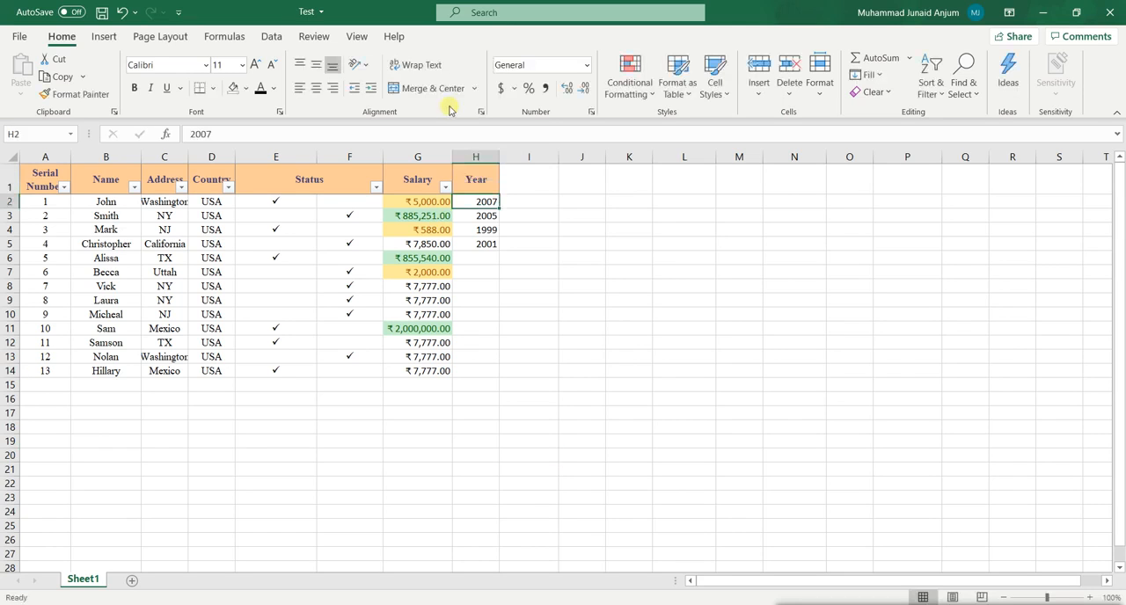
# Insert a 2-D clustered column chart from B1:B5 and H1:H5, the Name and Year data, and reposition it beside the table.
pyautogui.moveTo(118, 185); pyautogui.dragTo(107, 247)
pyautogui.moveTo(486, 183); pyautogui.dragTo(488, 246)
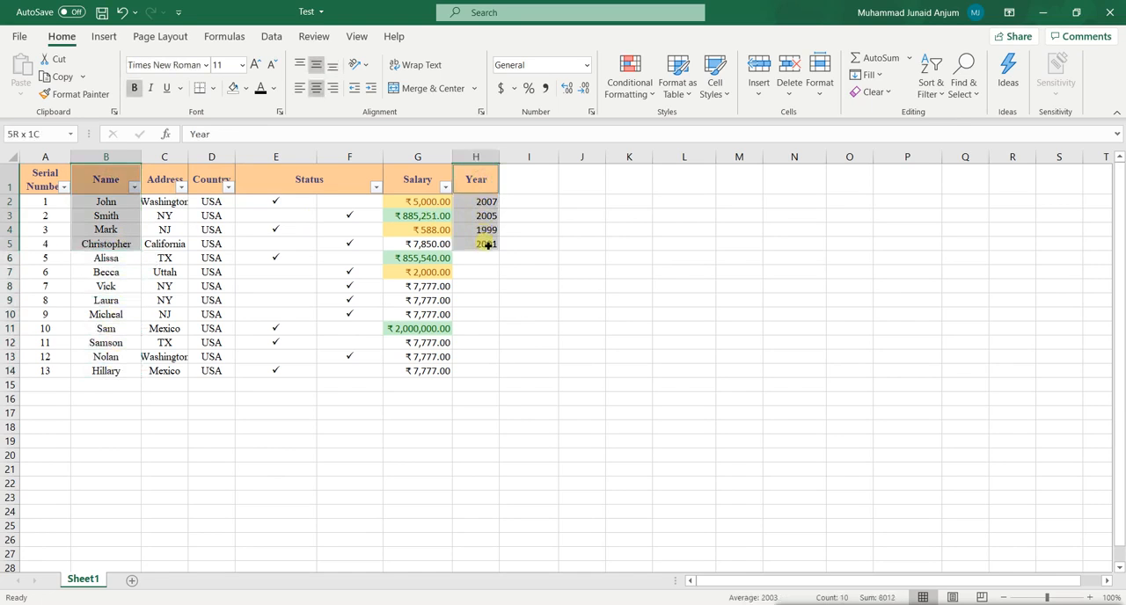
pyautogui.click(103, 38)
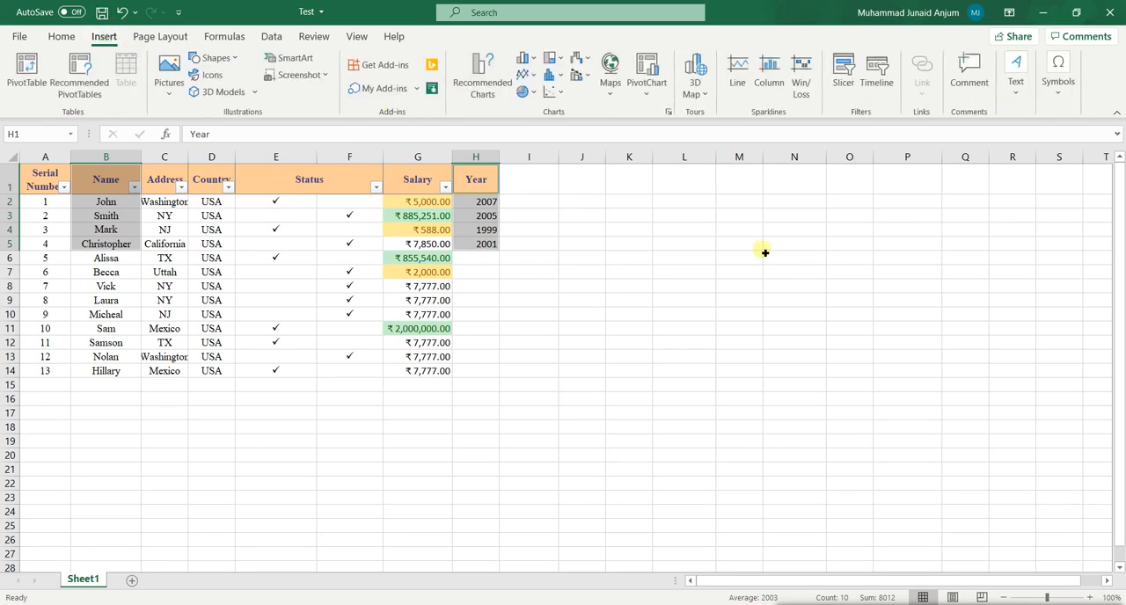
pyautogui.click(531, 64)
pyautogui.click(540, 75)
pyautogui.moveTo(679, 284); pyautogui.dragTo(834, 273)
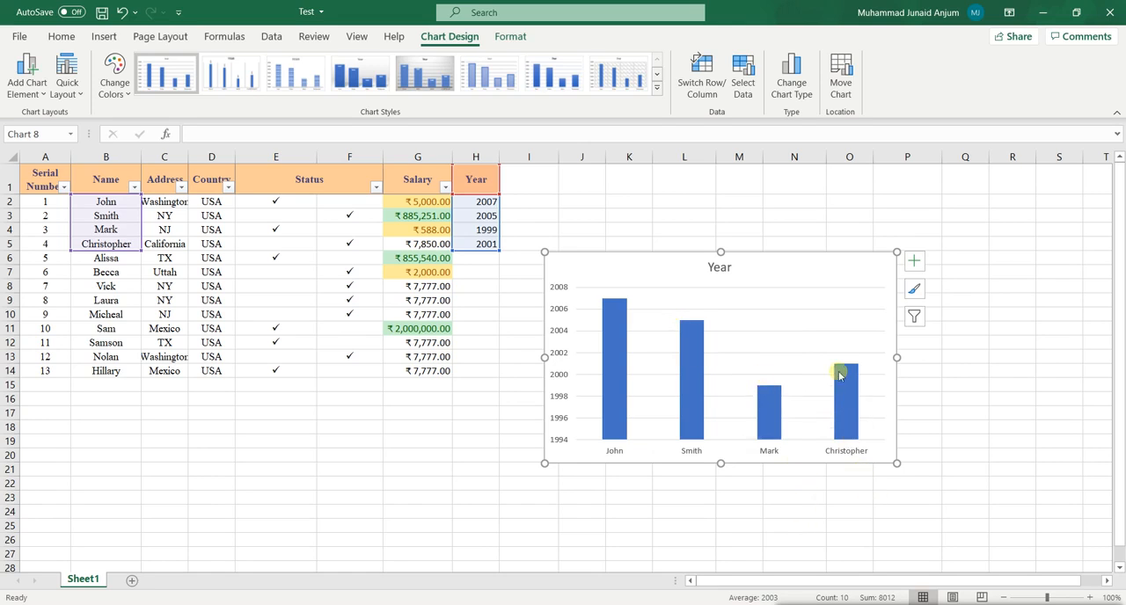
pyautogui.moveTo(841, 370)
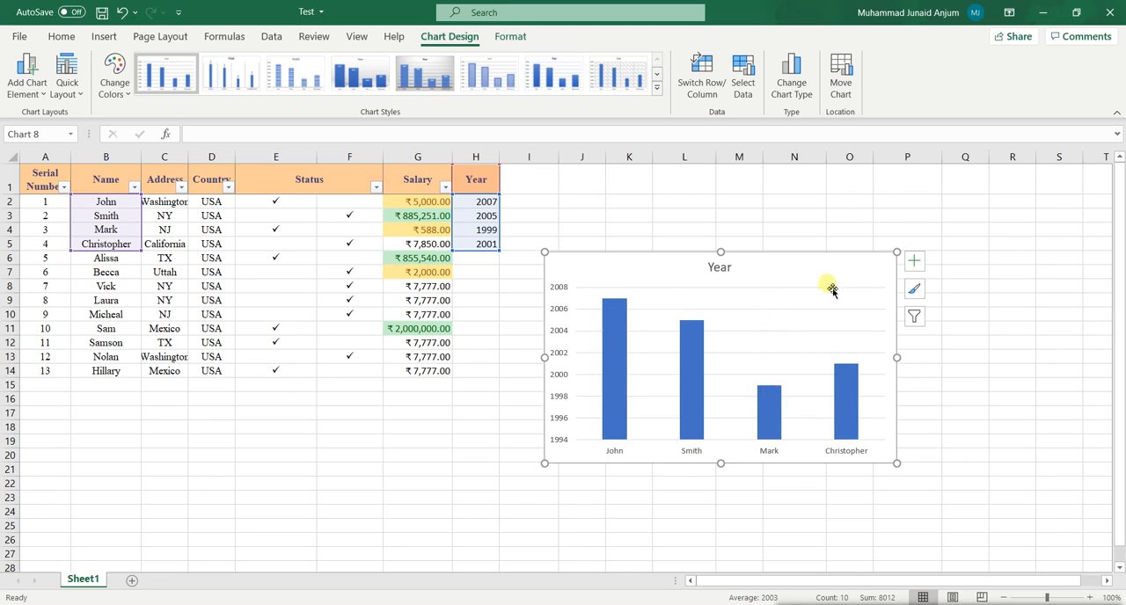
pyautogui.moveTo(819, 272); pyautogui.dragTo(758, 259)
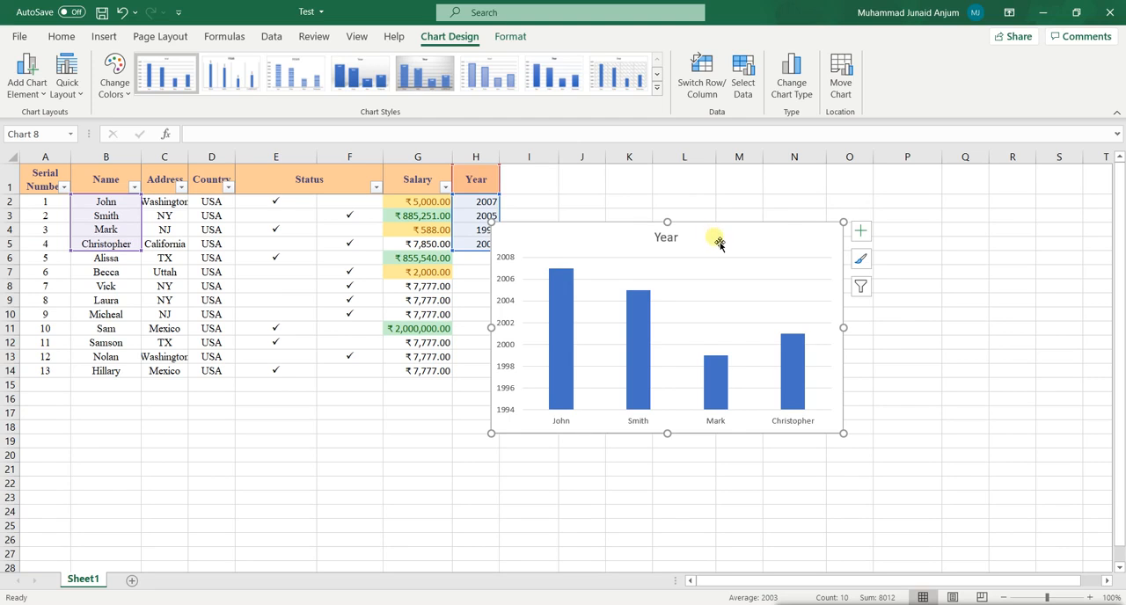
# Copy the Year column chart to the clipboard.
pyautogui.rightClick(720, 243)
pyautogui.click(719, 242)
pyautogui.rightClick(718, 243)
pyautogui.click(722, 238)
# Open Word, create a blank document, and paste the copied Year chart into it.
pyautogui.press('super')
pyautogui.write('word')
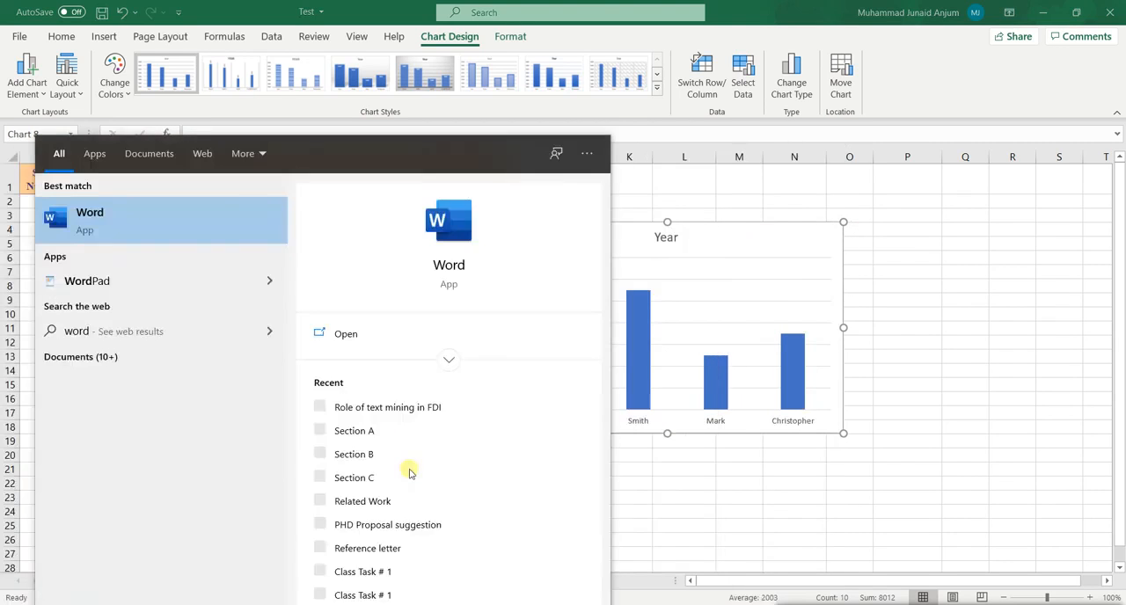
pyautogui.press('Return')
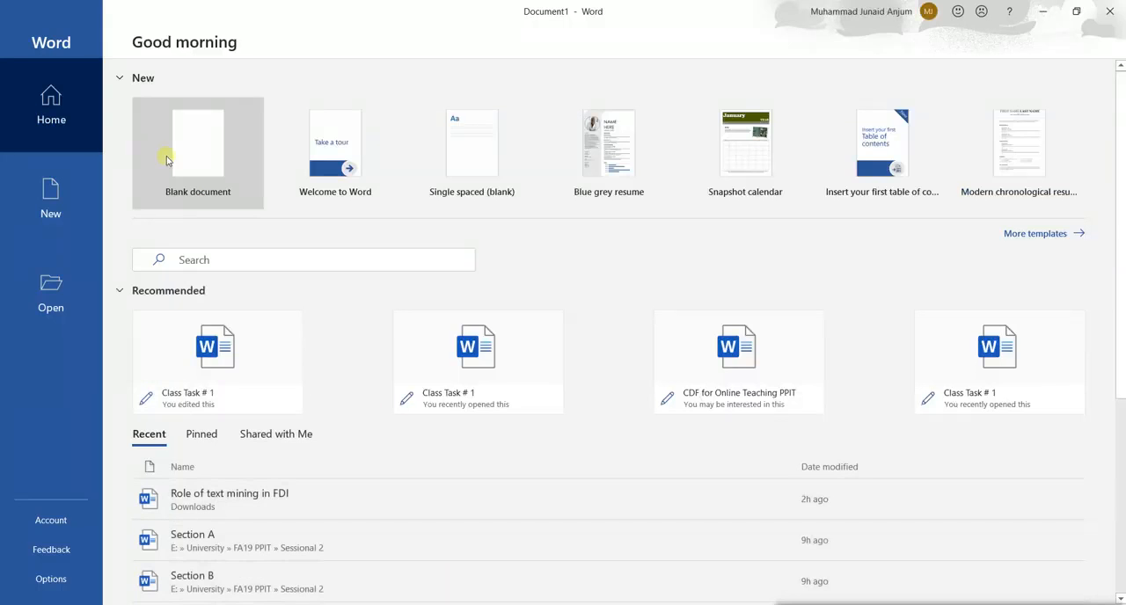
pyautogui.click(199, 150)
pyautogui.hotkey('ctrl', 'v')
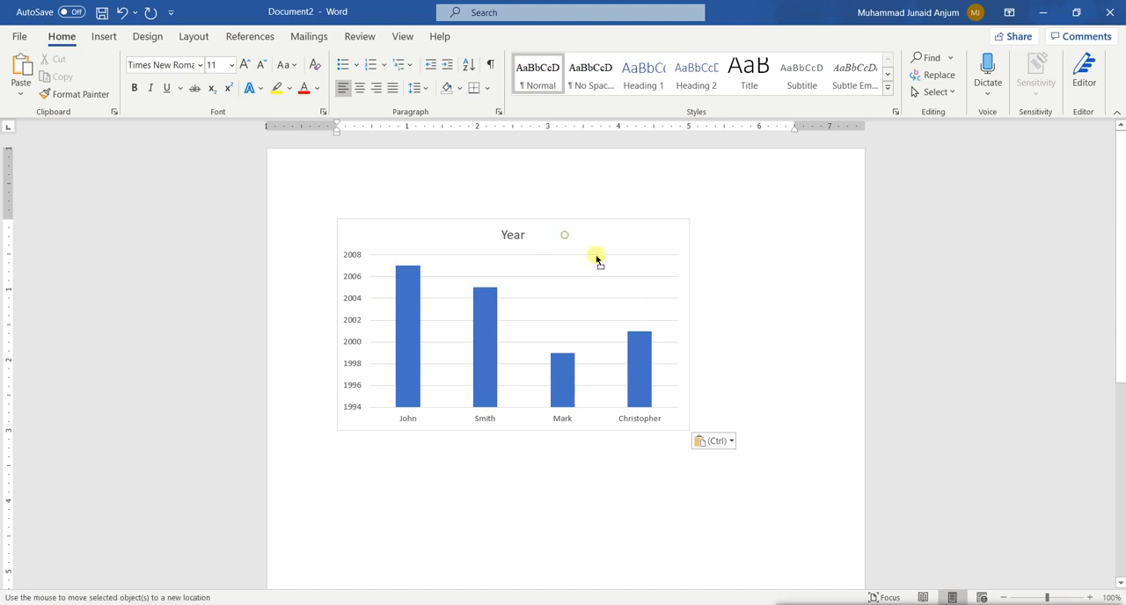
pyautogui.click(598, 243)
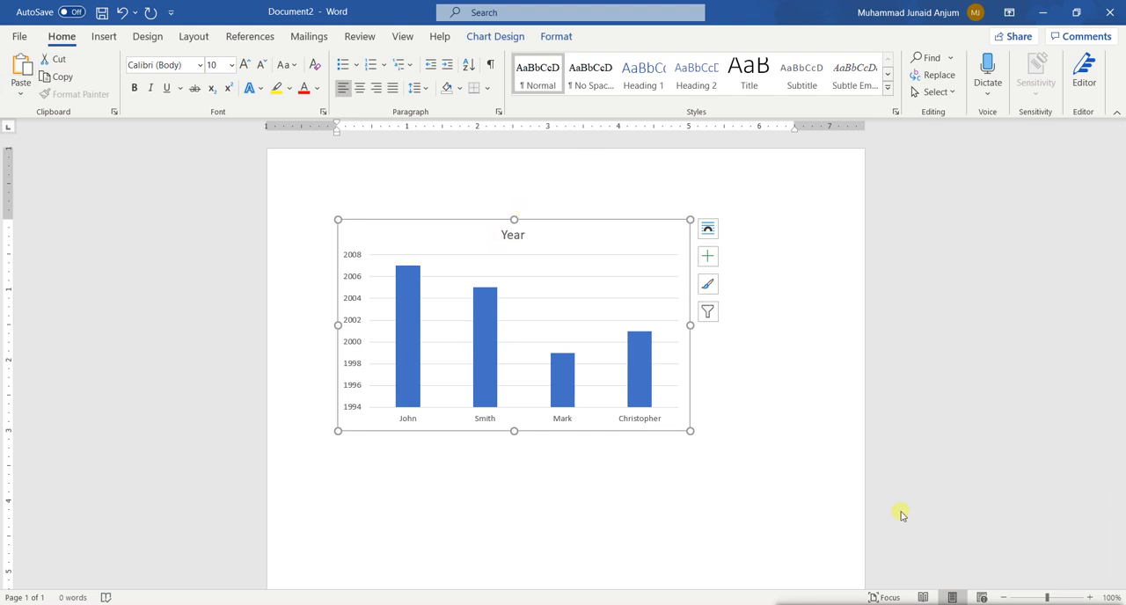
# Close the Word document without saving it and return to the Excel workbook.
pyautogui.hotkey('alt', 'Tab')
pyautogui.hotkey('alt', 'Tab')
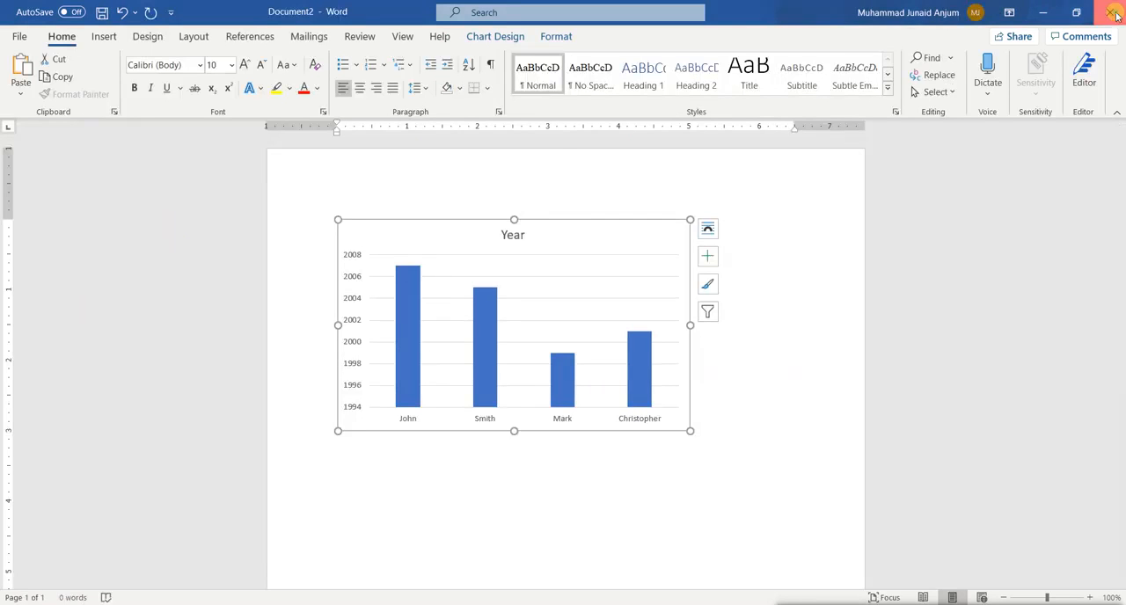
pyautogui.click(1113, 15)
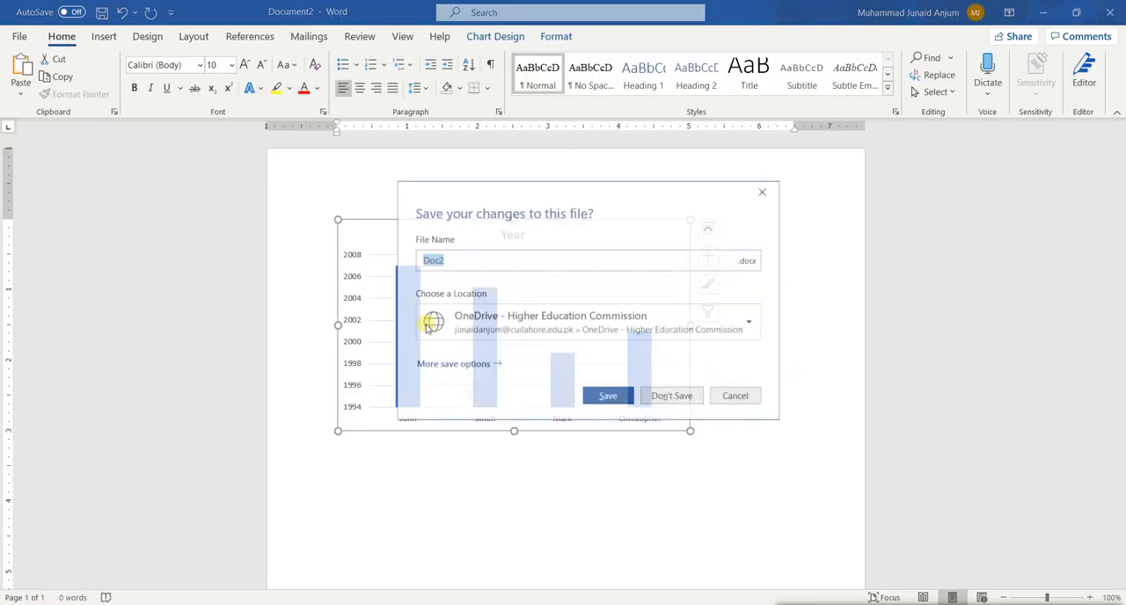
pyautogui.click(676, 395)
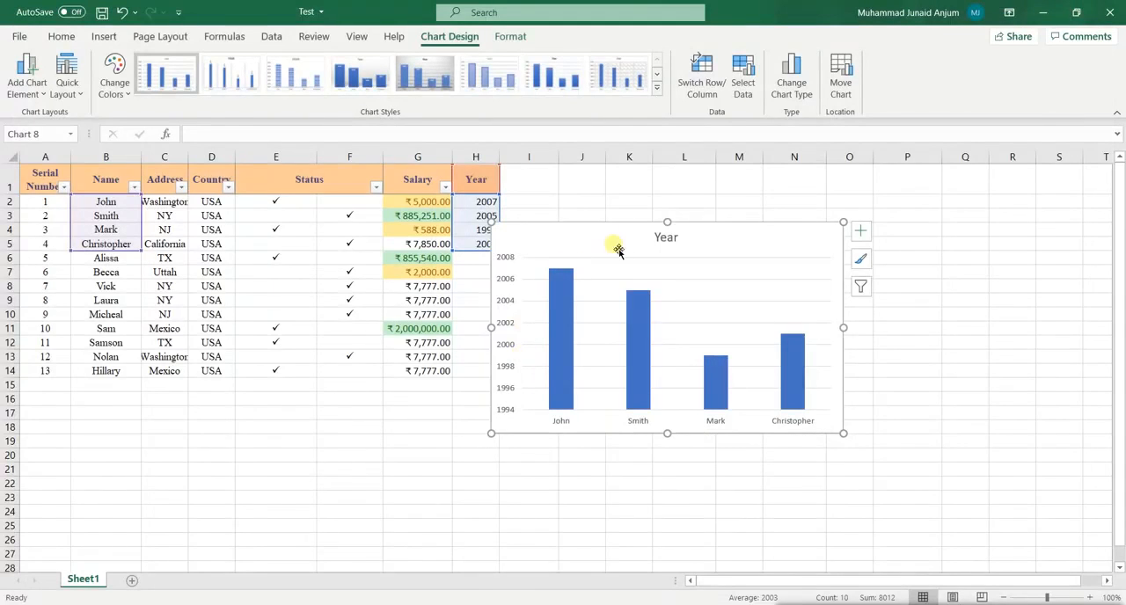
# Move the Year chart clear of column H and change its type to 2-D 100% Stacked Line with Markers.
pyautogui.moveTo(721, 242); pyautogui.dragTo(791, 253)
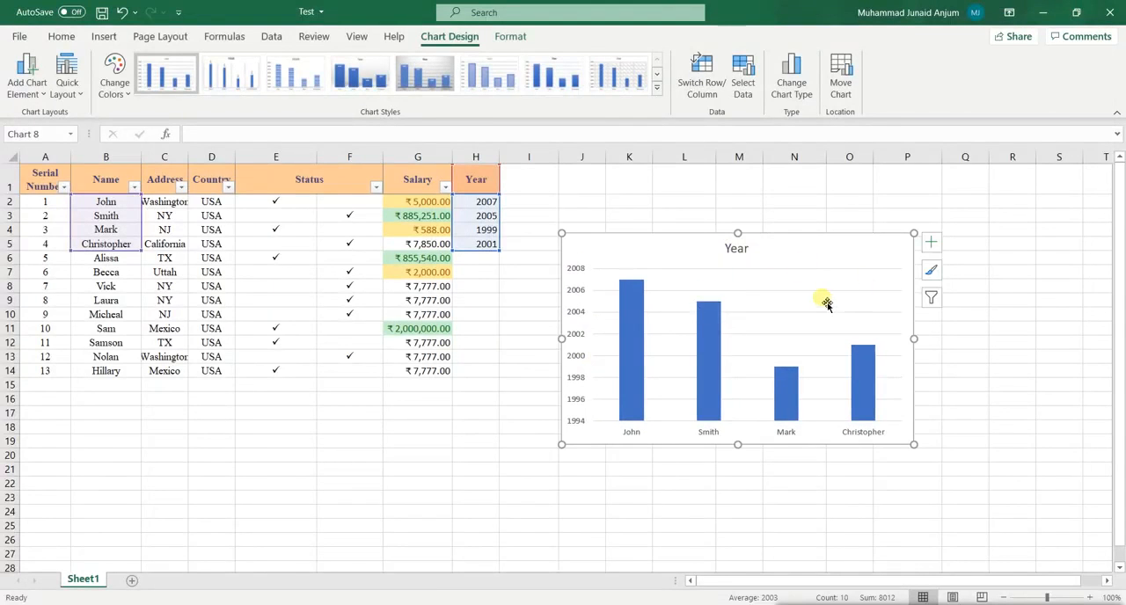
pyautogui.click(104, 36)
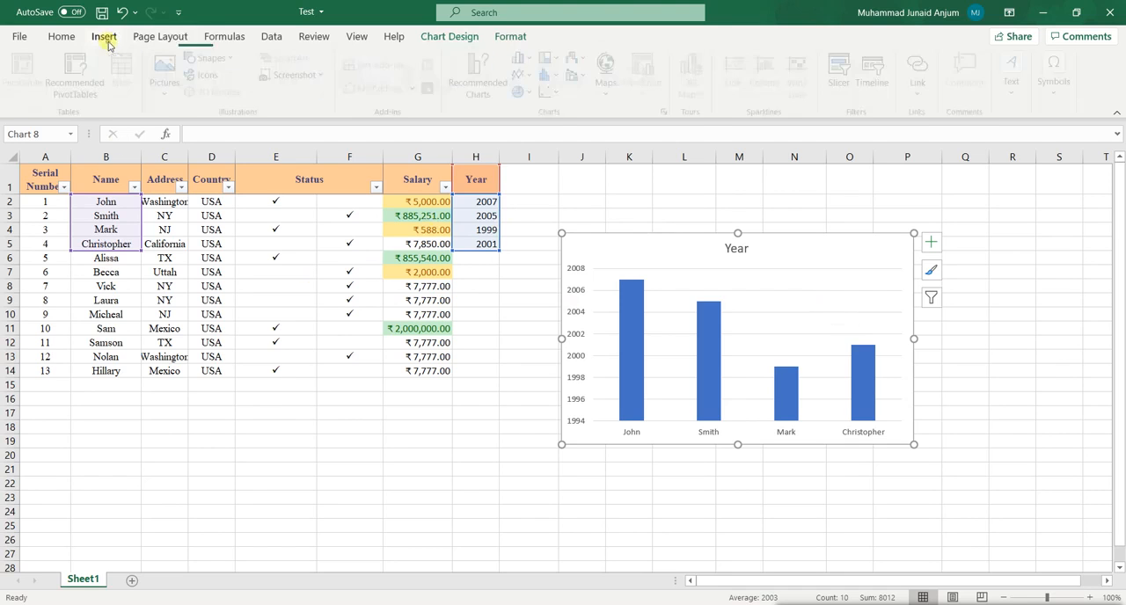
pyautogui.click(525, 75)
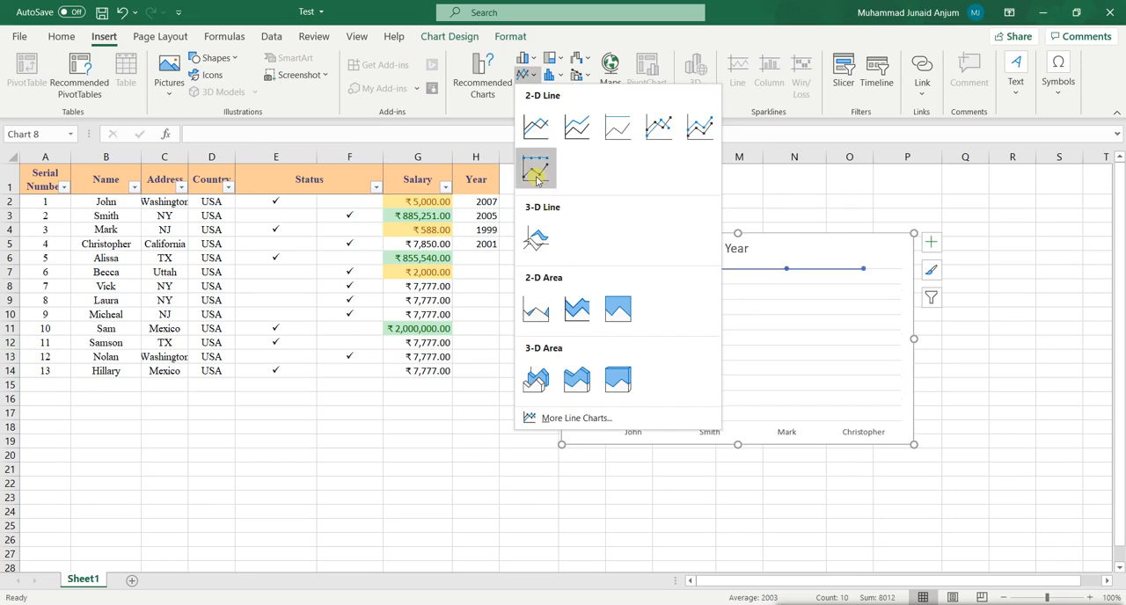
pyautogui.click(535, 167)
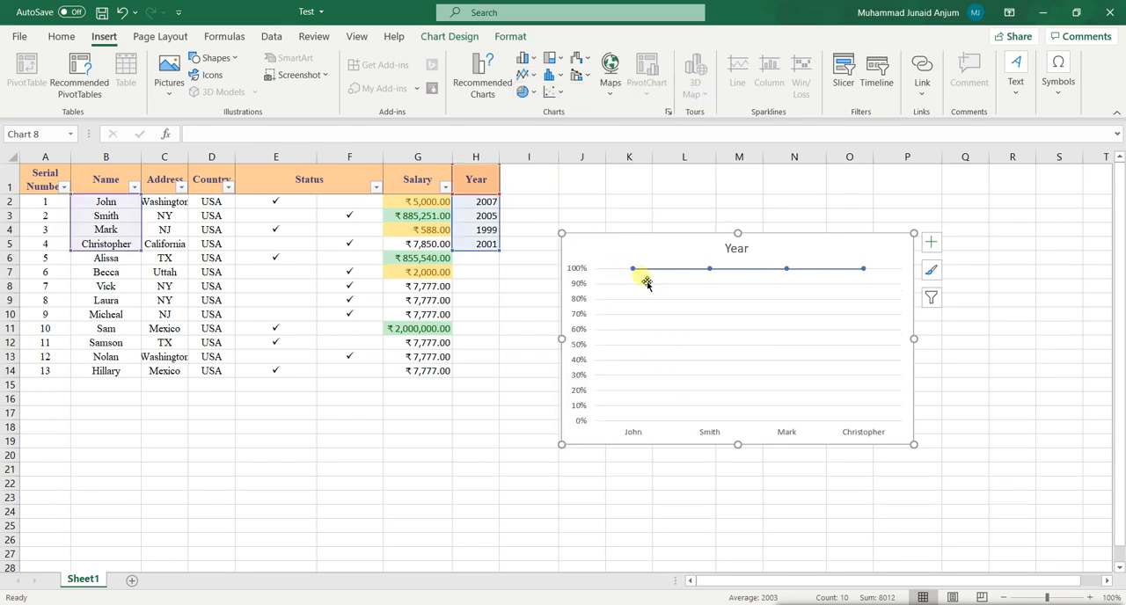
# Delete the Year chart and insert a basic 2-D Line chart from the same Name and Year cells instead.
pyautogui.moveTo(854, 259); pyautogui.dragTo(611, 306)
pyautogui.press('Delete')
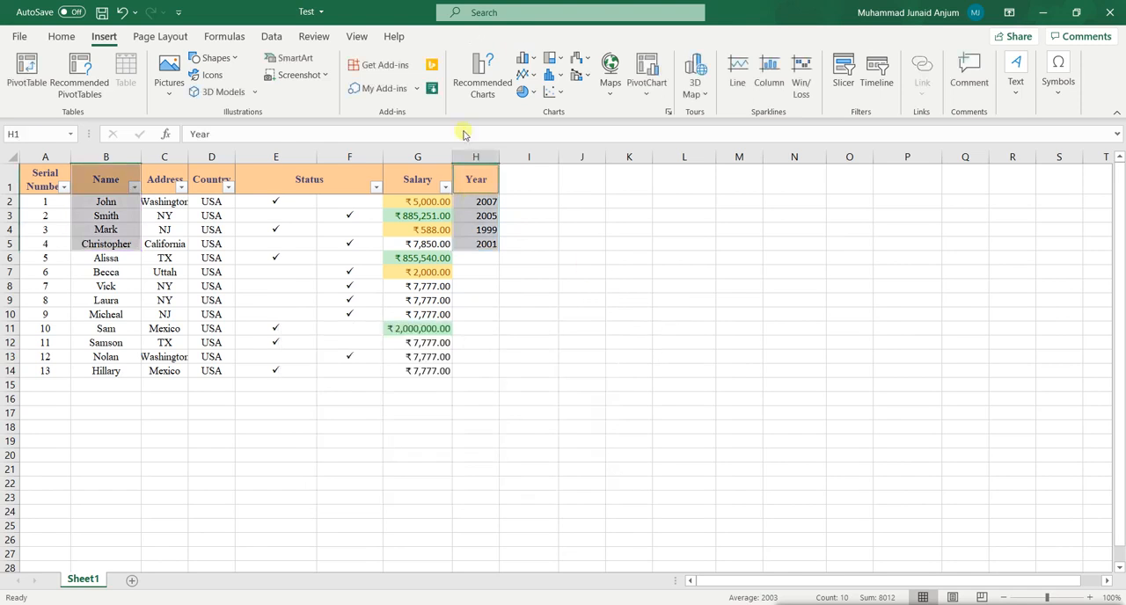
pyautogui.click(523, 76)
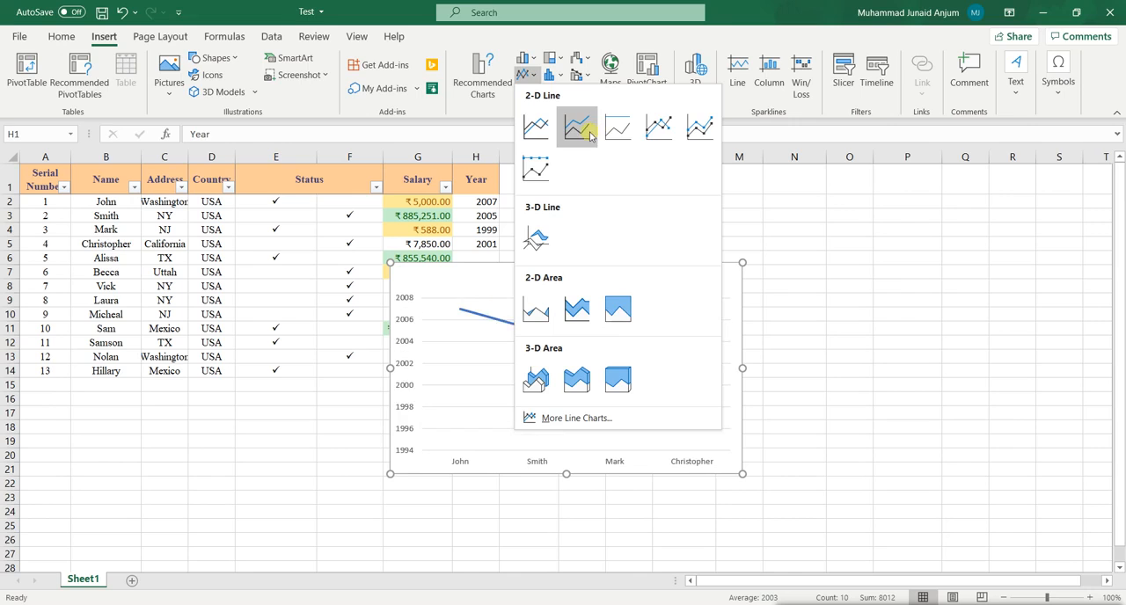
pyautogui.click(536, 126)
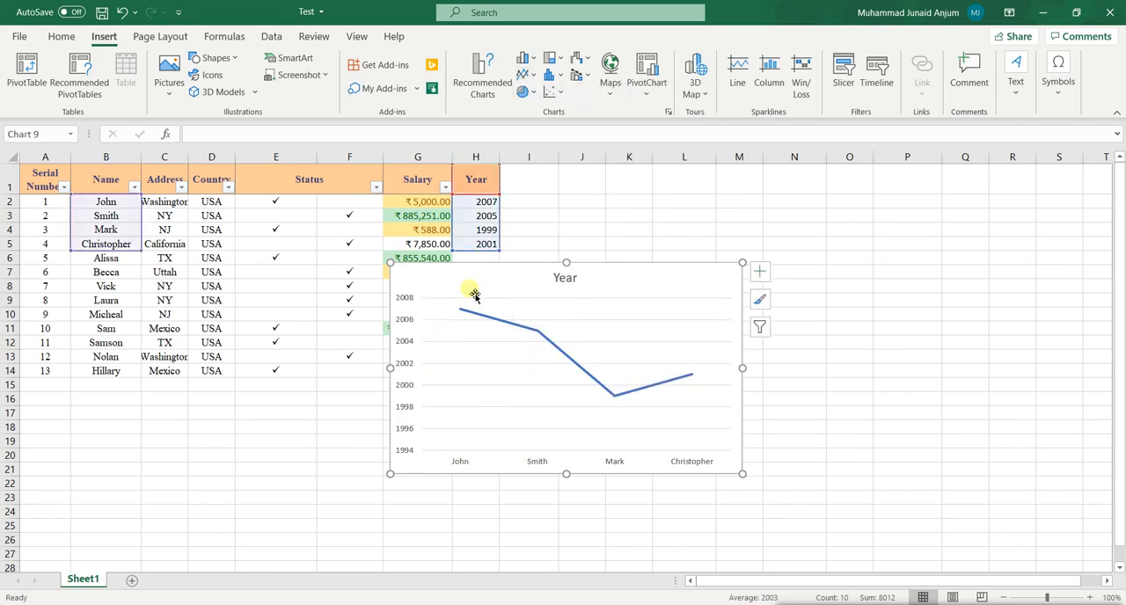
# Apply the solid blue chart style with drop lines to the Year line chart and move it clear of the Salary column.
pyautogui.click(539, 330)
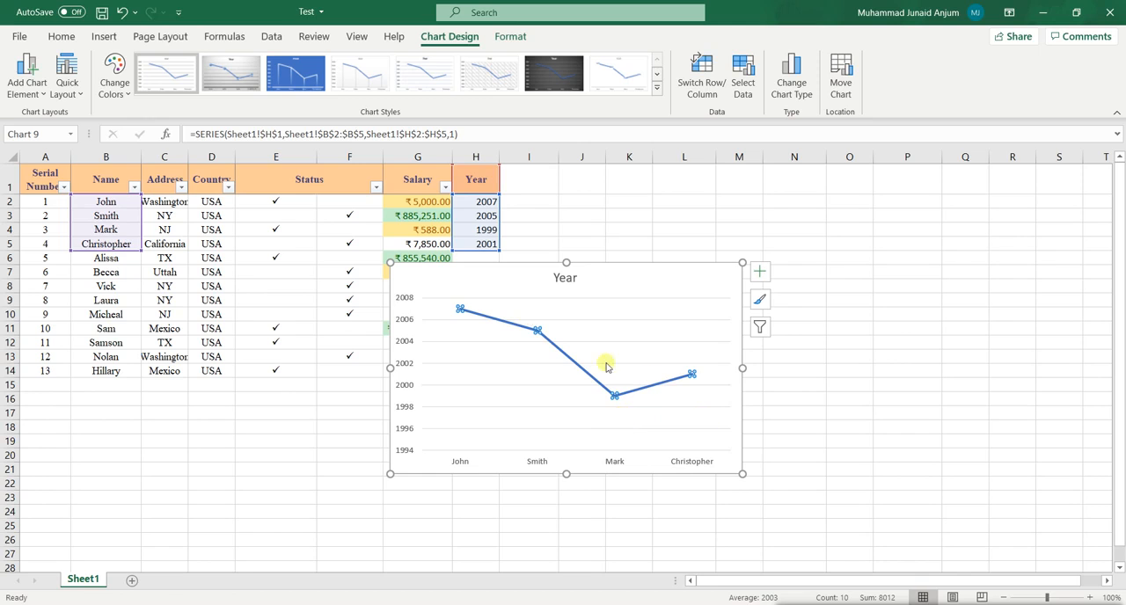
pyautogui.click(849, 421)
pyautogui.click(678, 290)
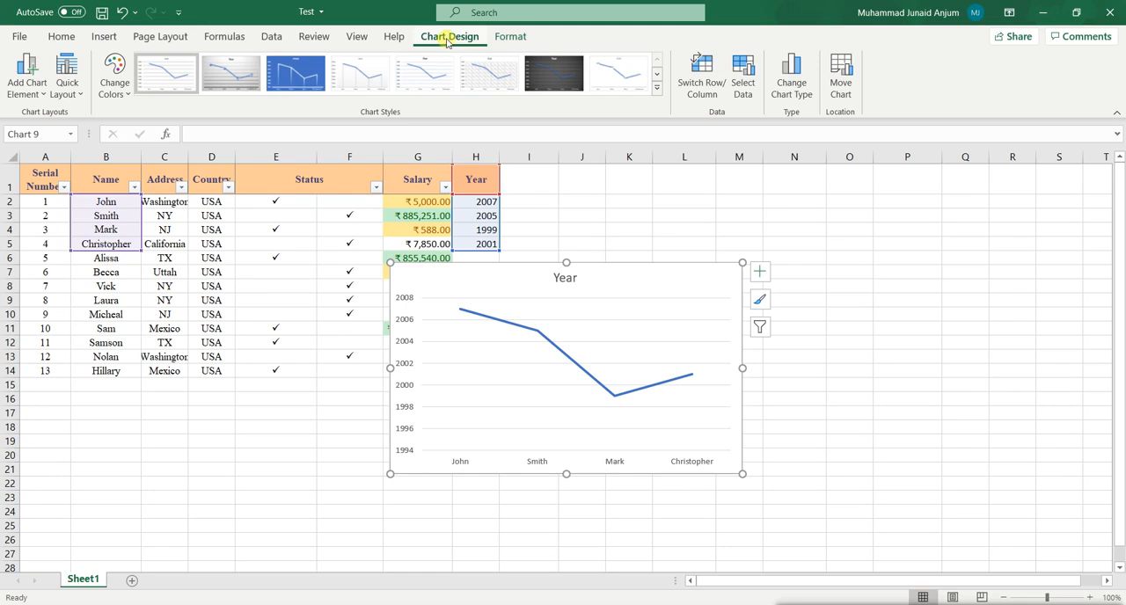
pyautogui.click(502, 38)
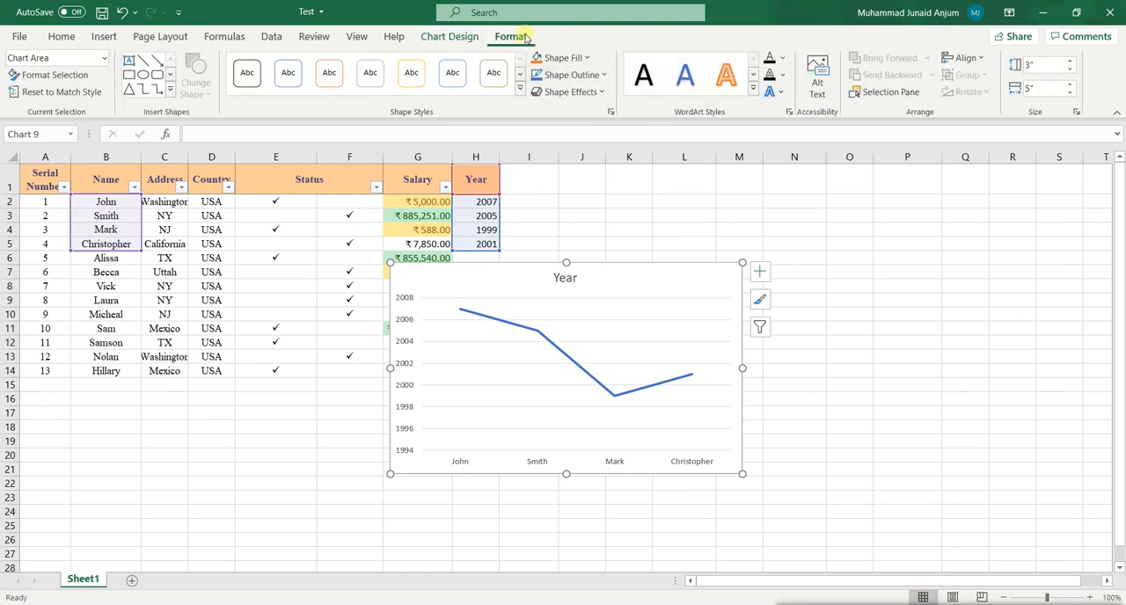
pyautogui.click(450, 37)
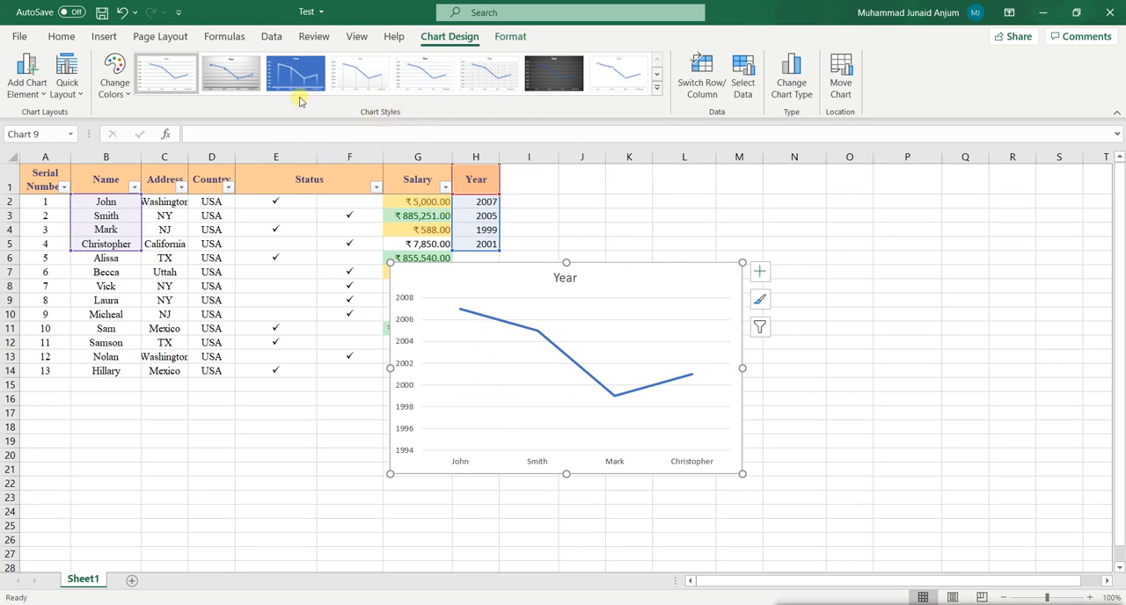
pyautogui.click(279, 77)
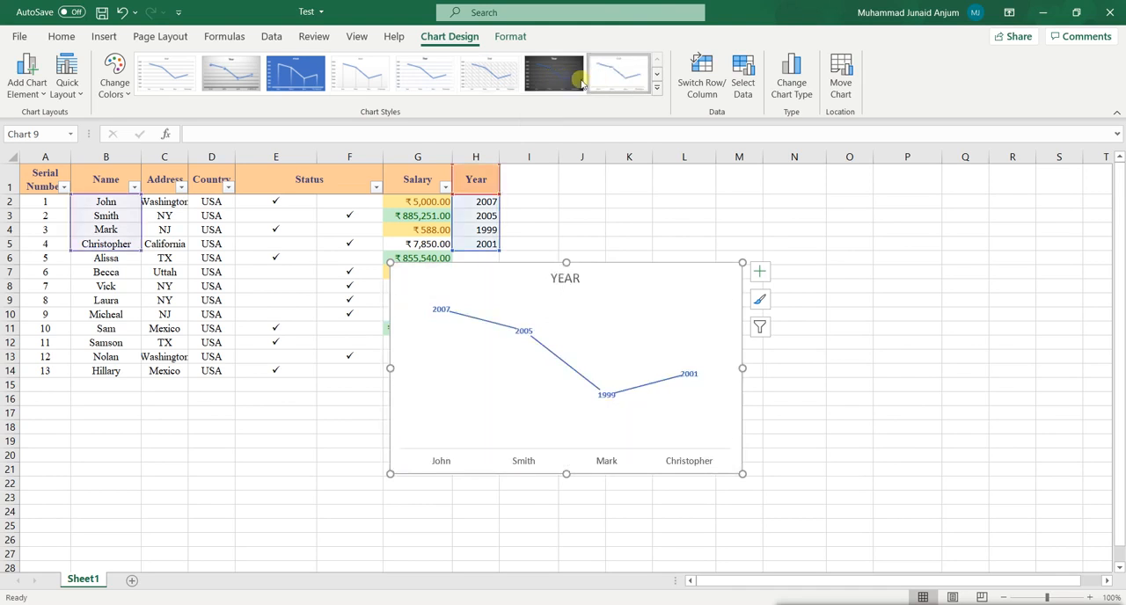
pyautogui.click(272, 81)
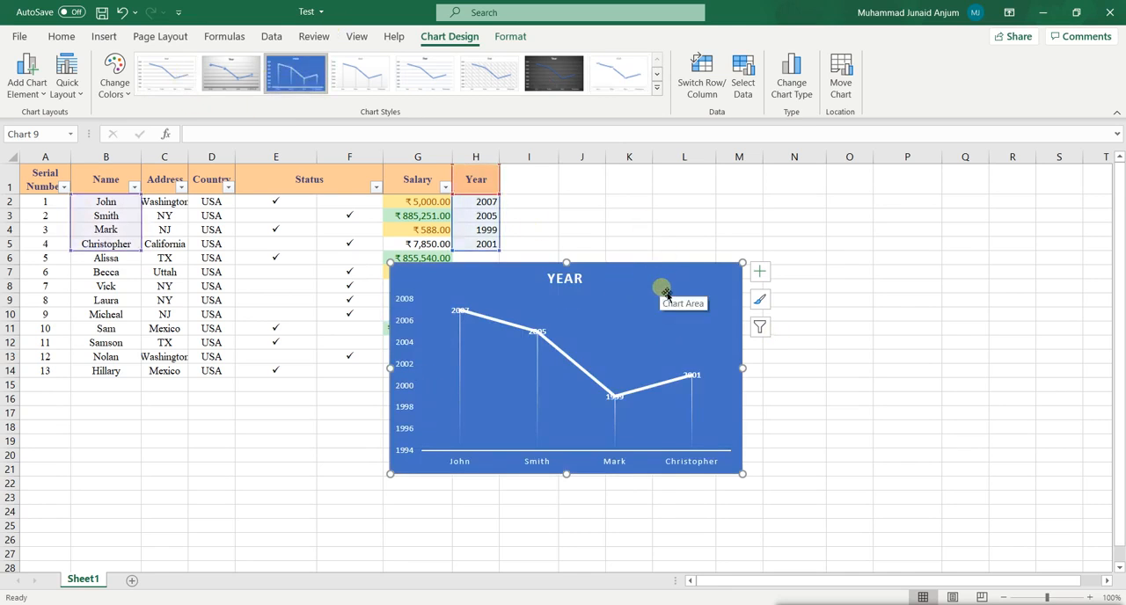
pyautogui.moveTo(666, 290); pyautogui.dragTo(768, 322)
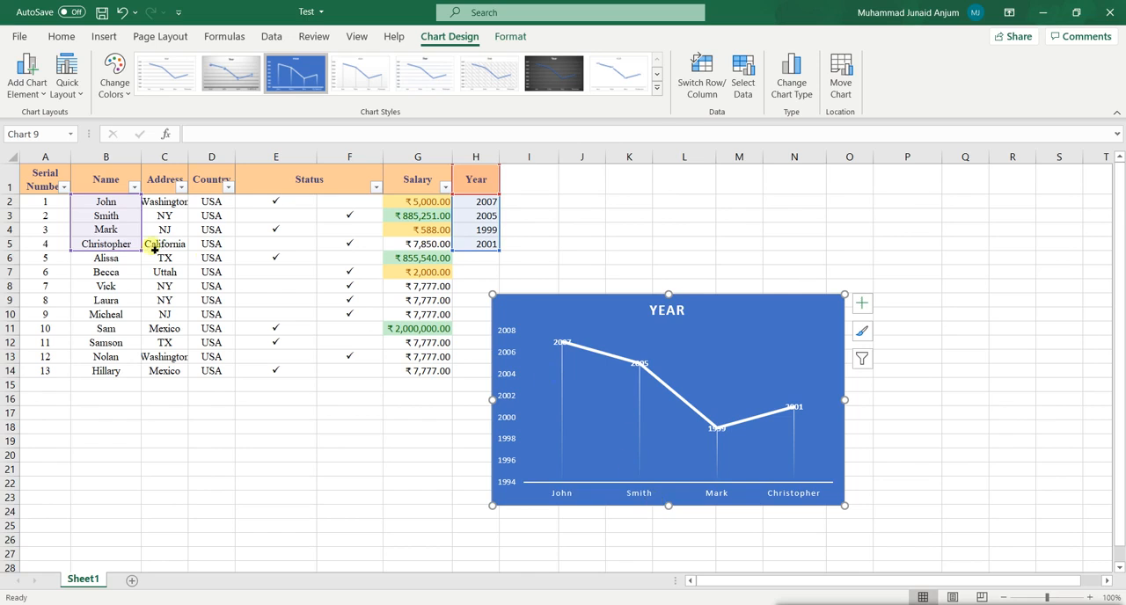
# Add primary horizontal and primary vertical axis titles to the Year line chart.
pyautogui.click(27, 88)
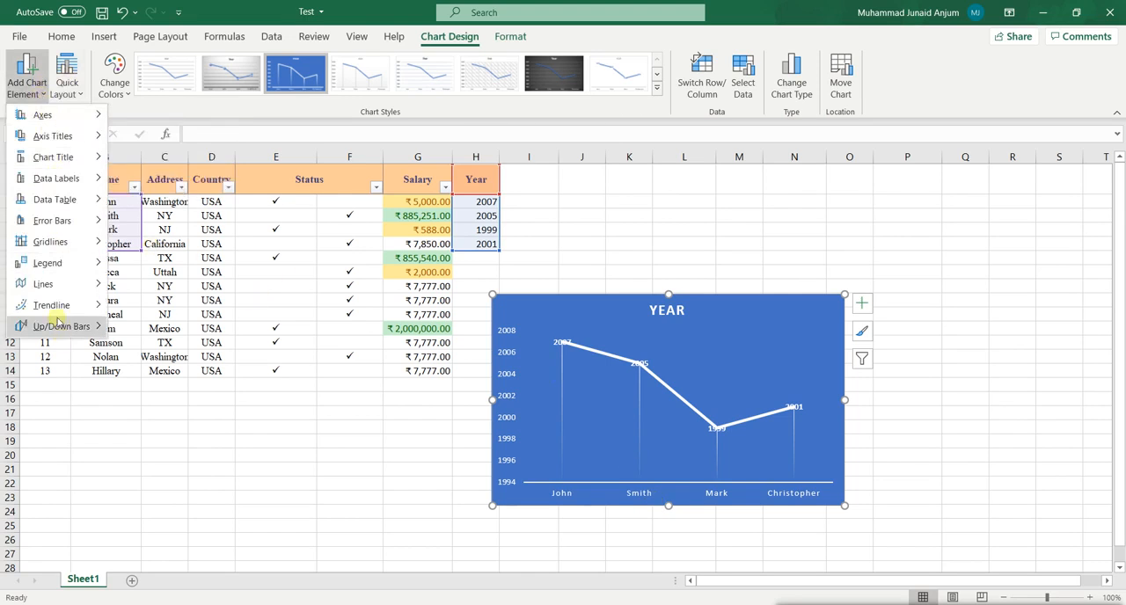
pyautogui.moveTo(65, 119)
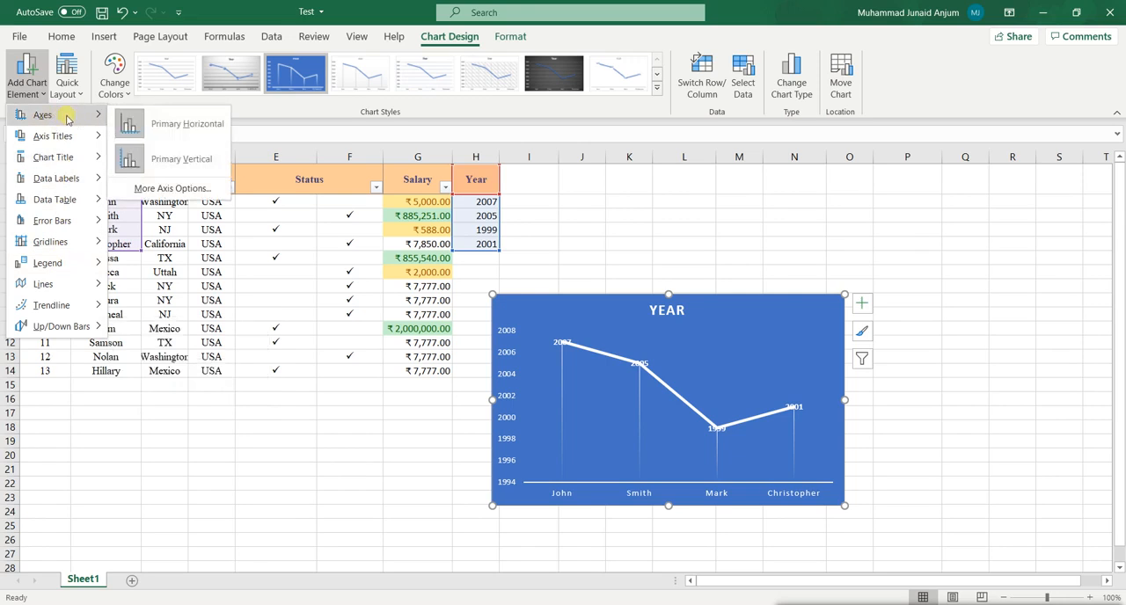
pyautogui.moveTo(75, 136)
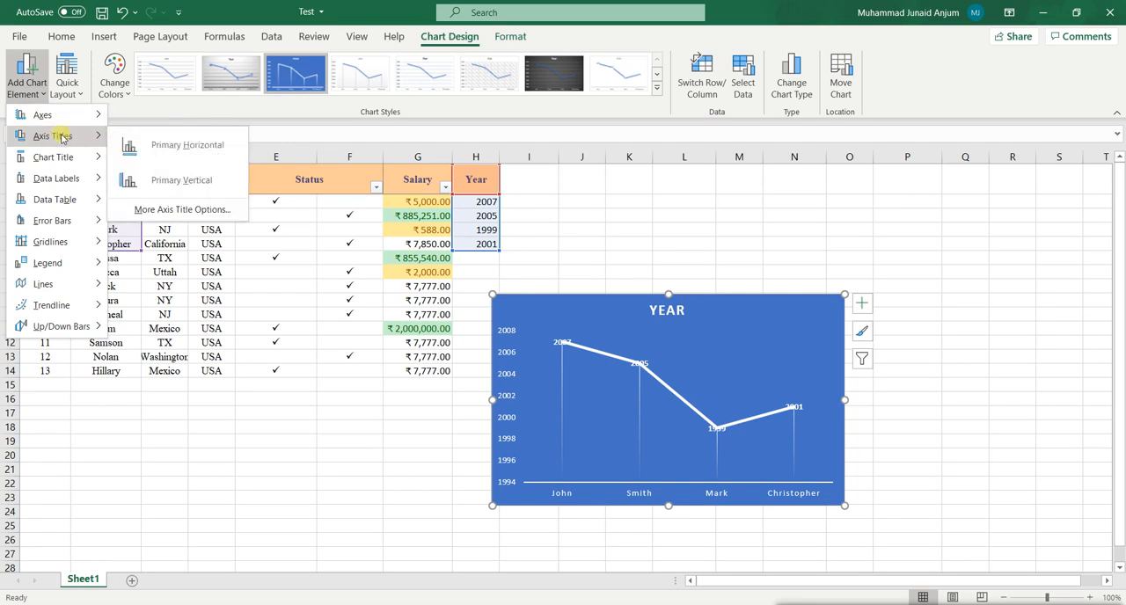
pyautogui.click(132, 147)
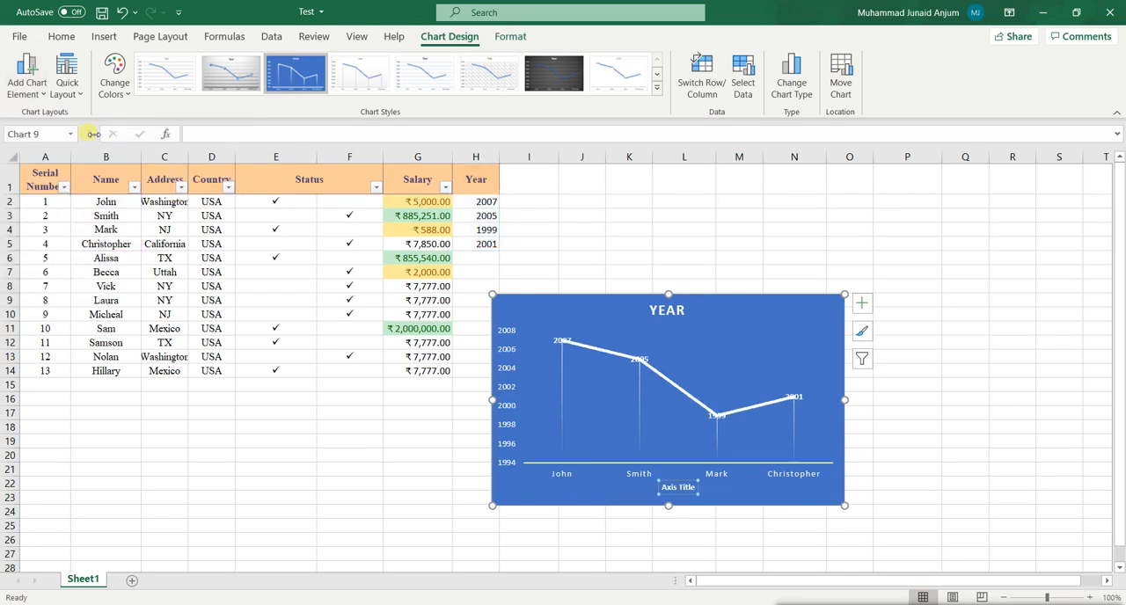
pyautogui.click(26, 77)
pyautogui.moveTo(75, 136)
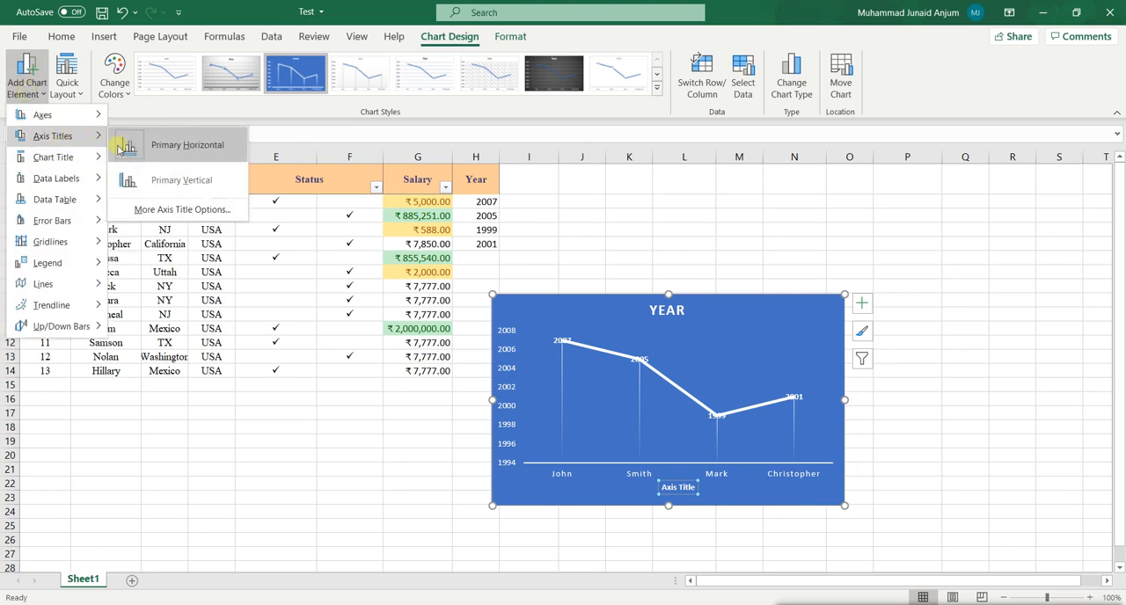
pyautogui.click(134, 180)
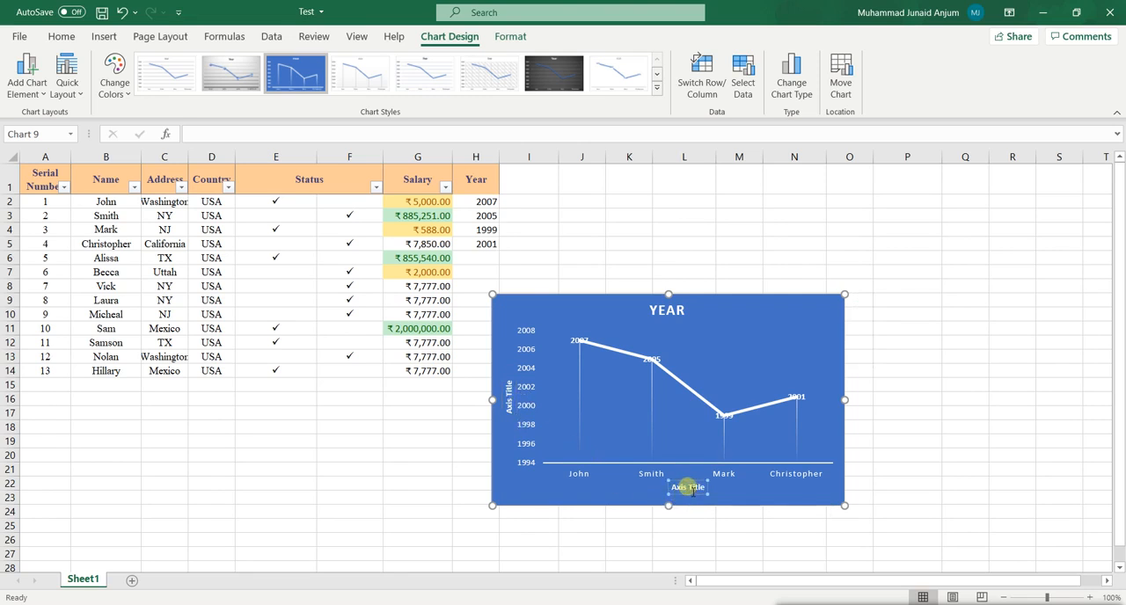
# Switch the chart to the plain white first chart style and set the horizontal axis title to "Name of Employees".
pyautogui.tripleClick(691, 491)
pyautogui.click(657, 492)
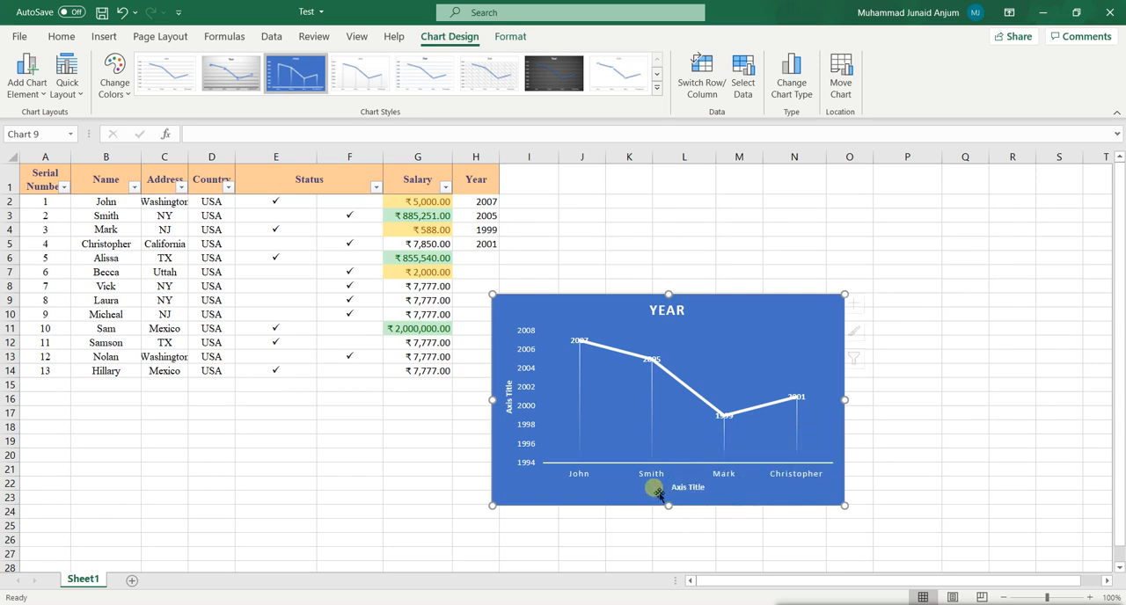
pyautogui.click(692, 487)
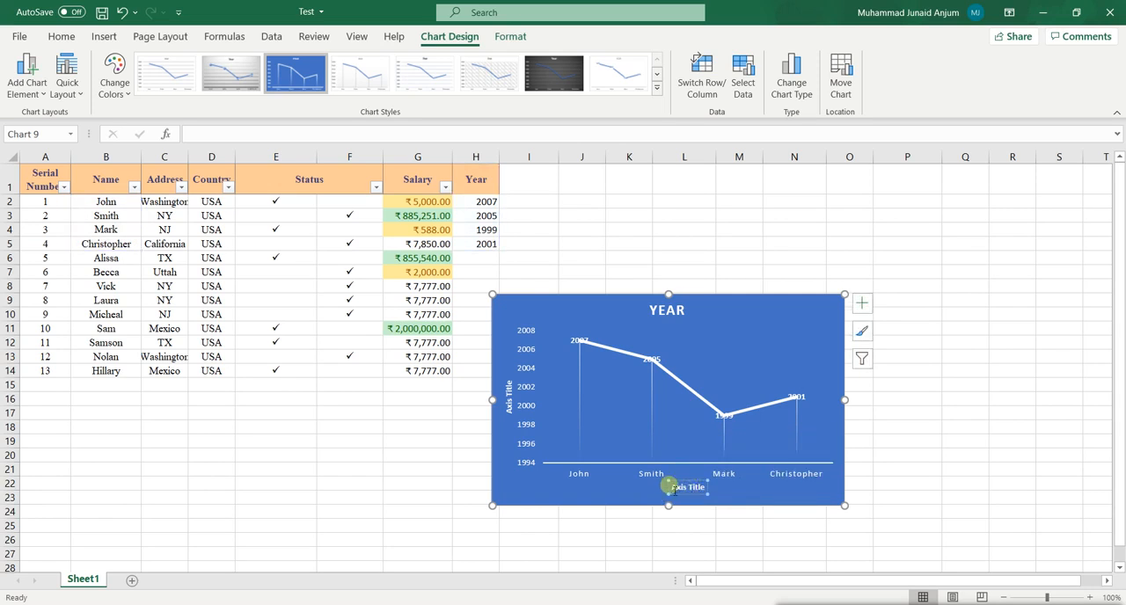
pyautogui.click(167, 74)
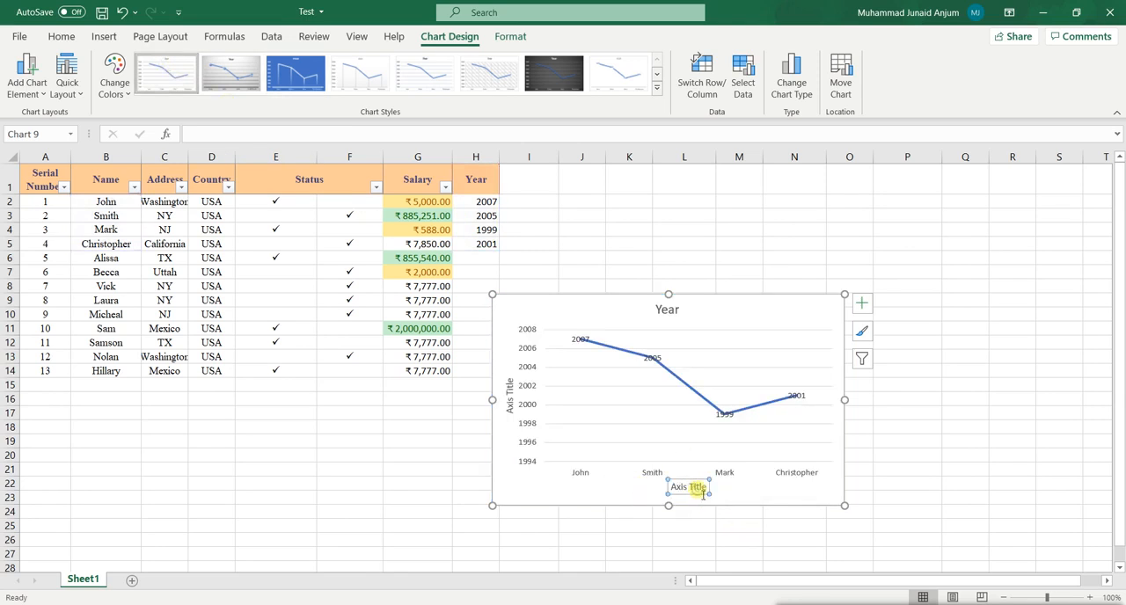
pyautogui.tripleClick(688, 489)
pyautogui.write('Name of Employees')
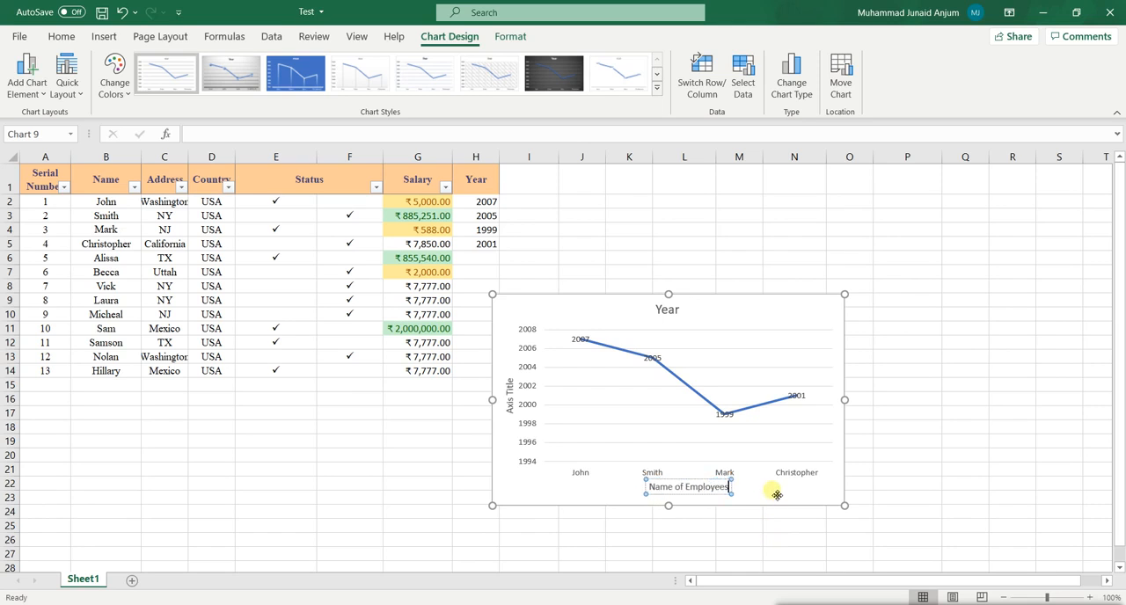
pyautogui.click(771, 495)
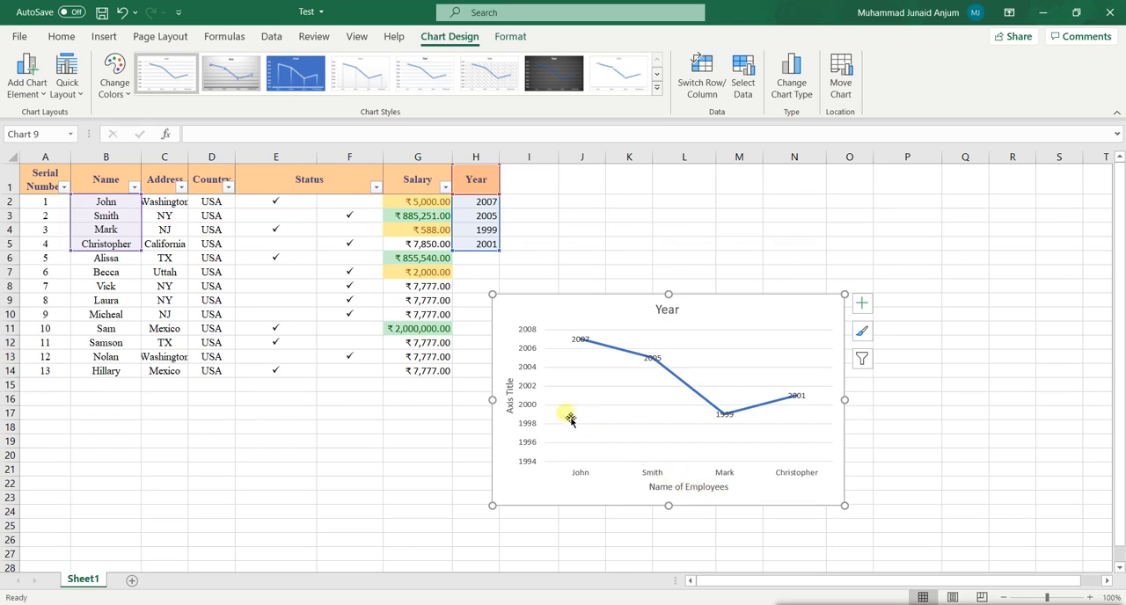
# Change the vertical axis title of the chart to "Year of Hiring".
pyautogui.click(514, 396)
pyautogui.doubleClick(517, 398)
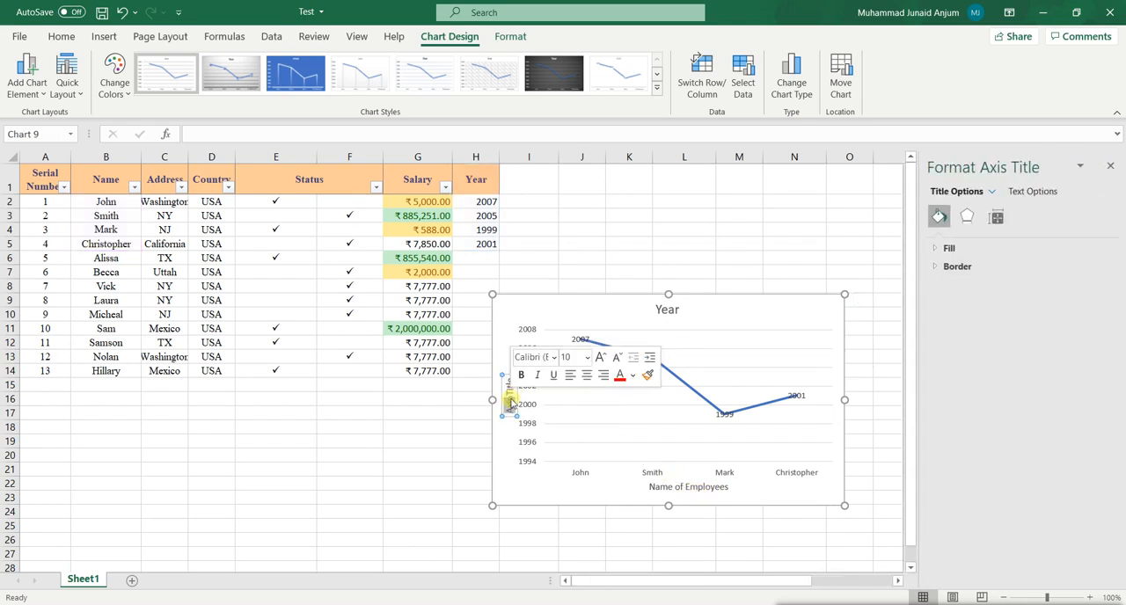
pyautogui.click(1109, 167)
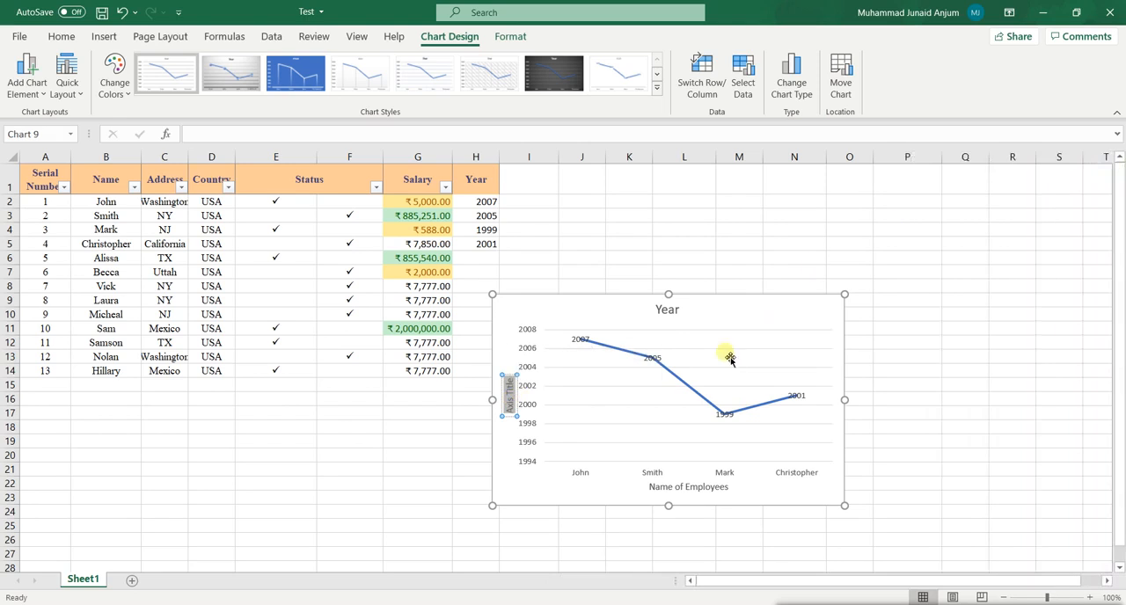
pyautogui.write('Year of Hiring')
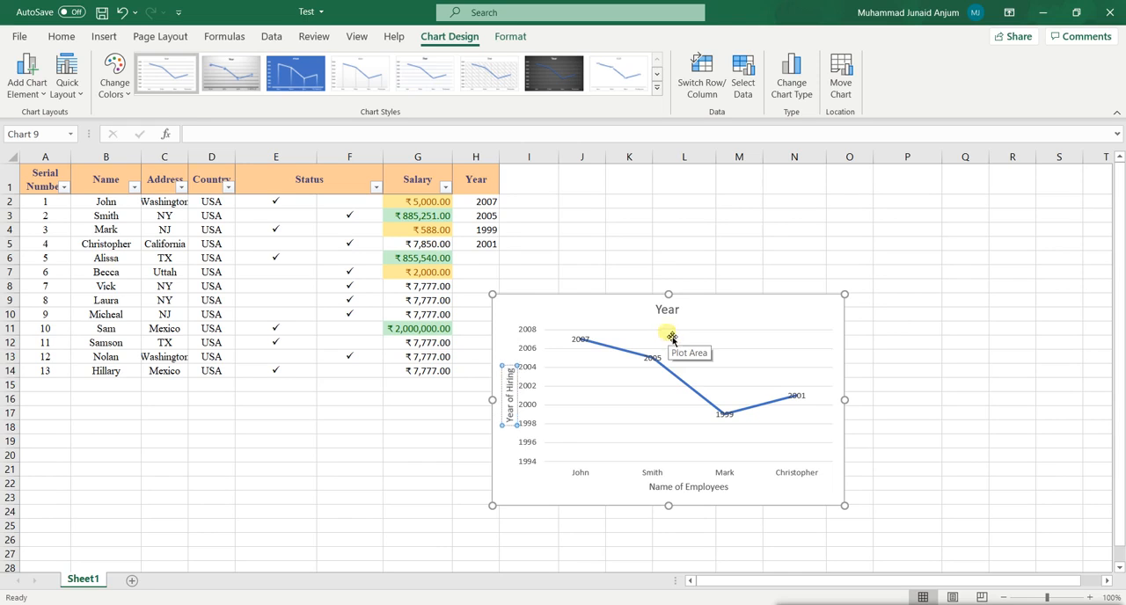
pyautogui.click(959, 458)
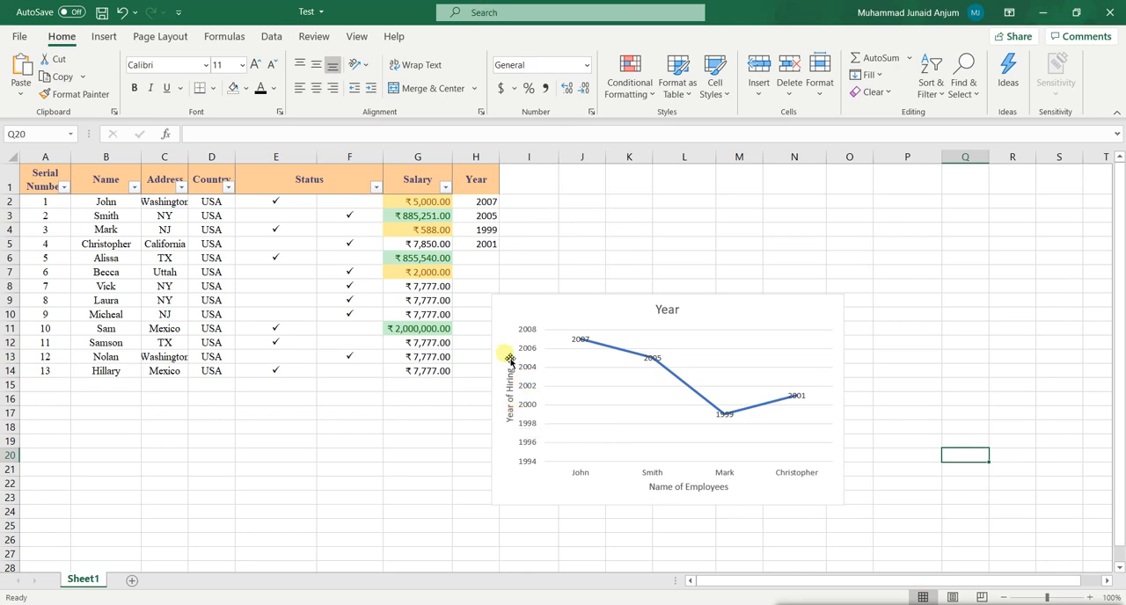
# Change the chart title to "Employee Hiring by Year".
pyautogui.click(667, 314)
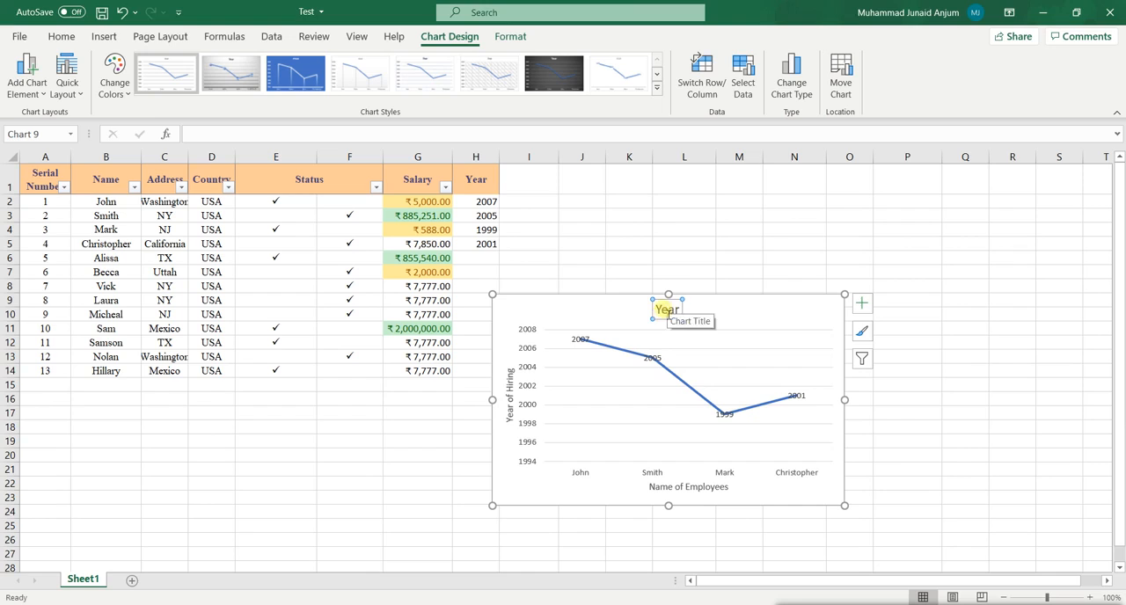
pyautogui.doubleClick(668, 315)
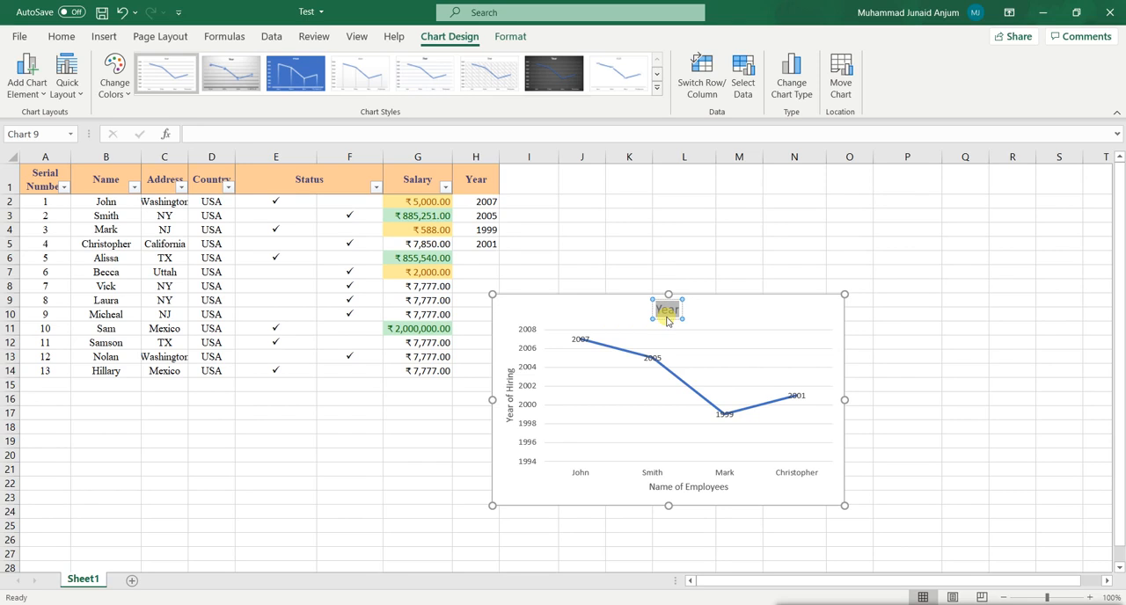
pyautogui.write('Emplo')
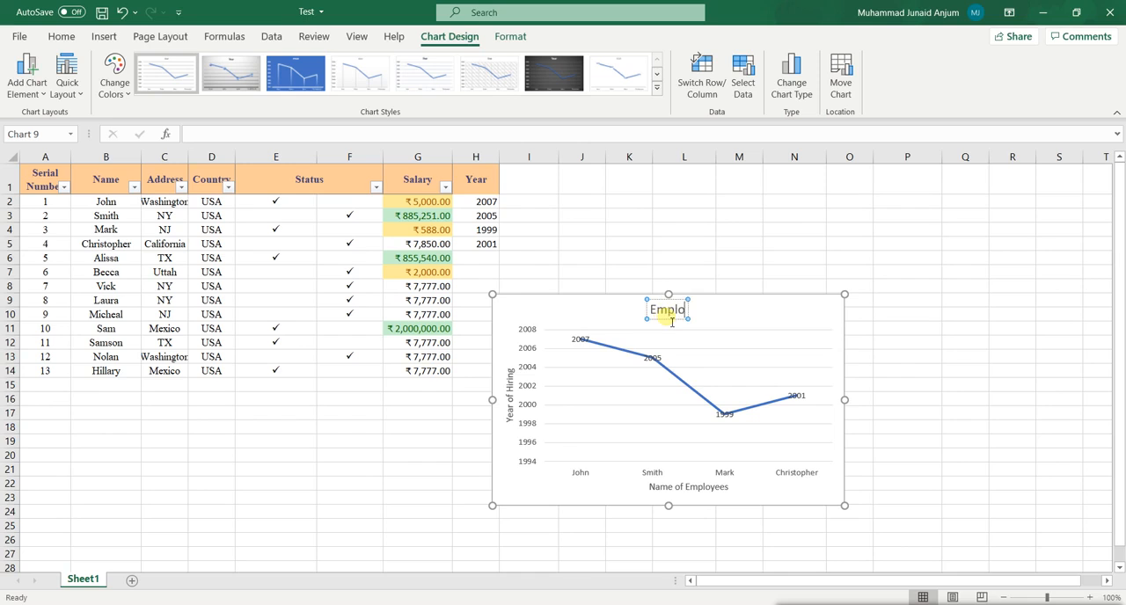
pyautogui.write('yee Hiring')
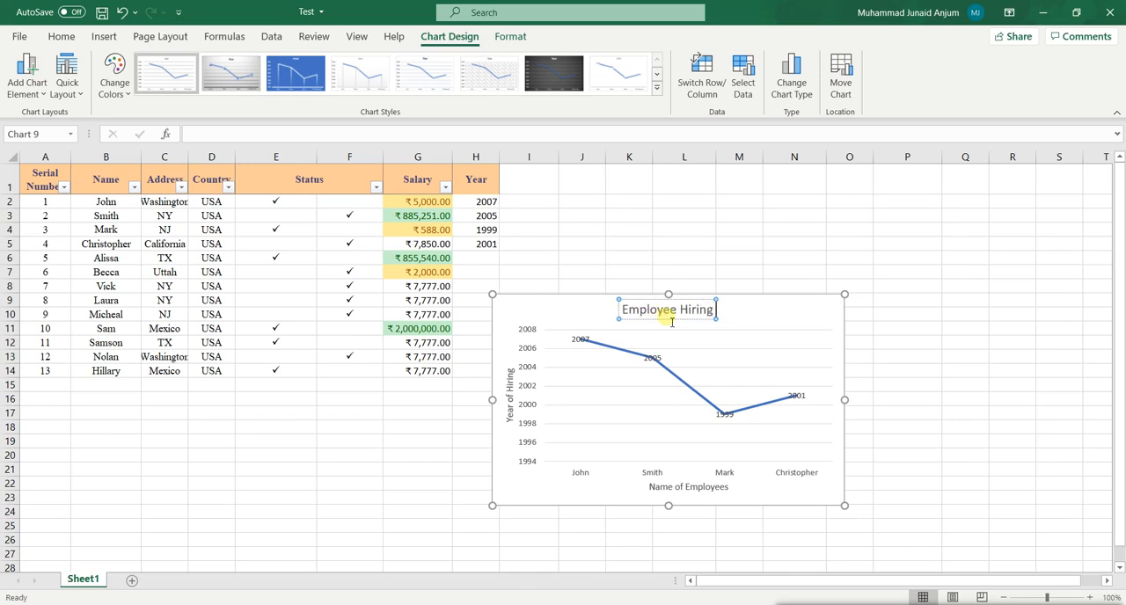
pyautogui.write(' by Year')
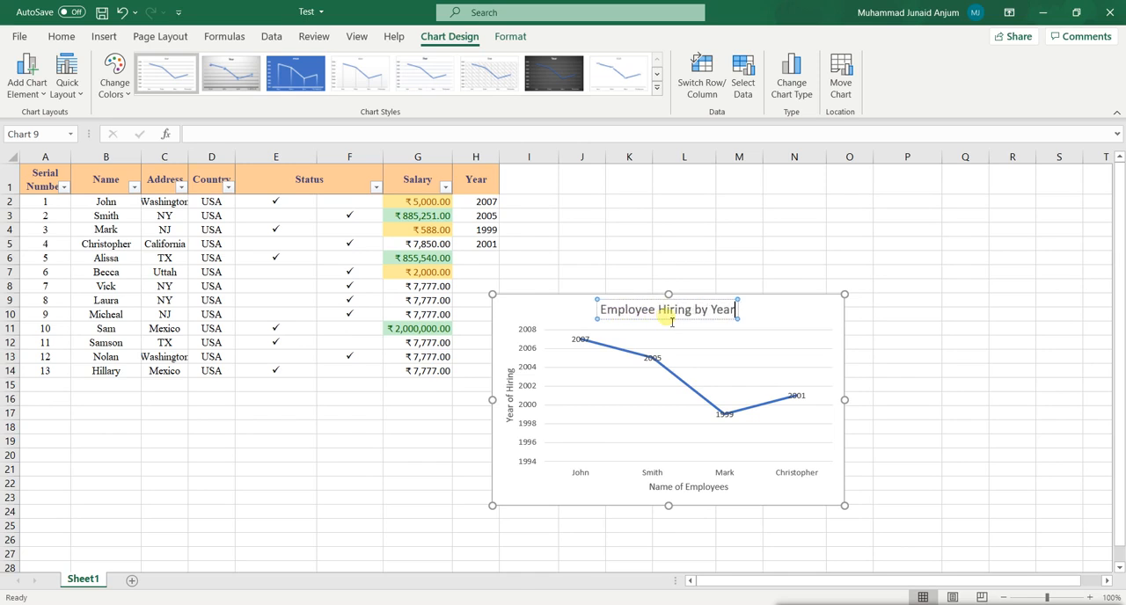
pyautogui.click(804, 332)
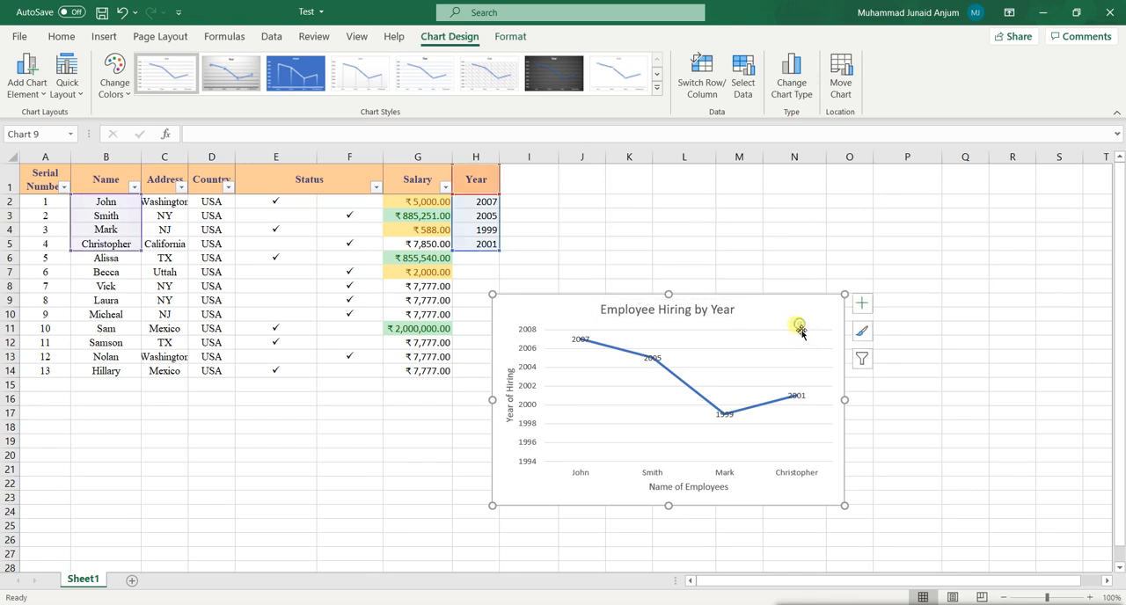
pyautogui.click(965, 398)
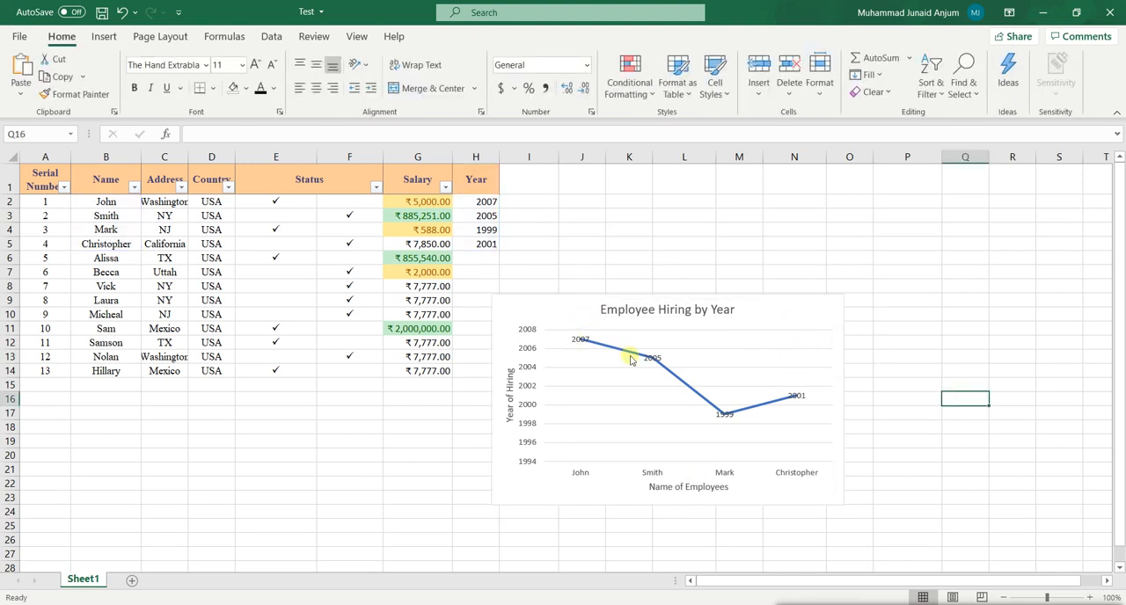
# Add a legend at the right of the Employee Hiring by Year chart and move the chart over columns L to R.
pyautogui.click(762, 320)
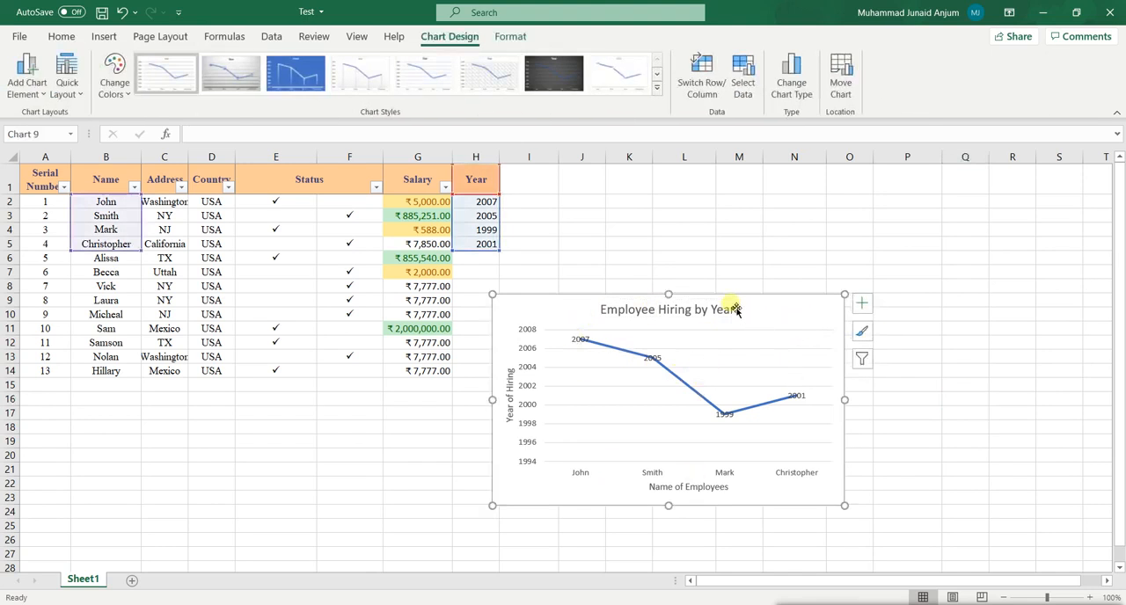
pyautogui.click(40, 99)
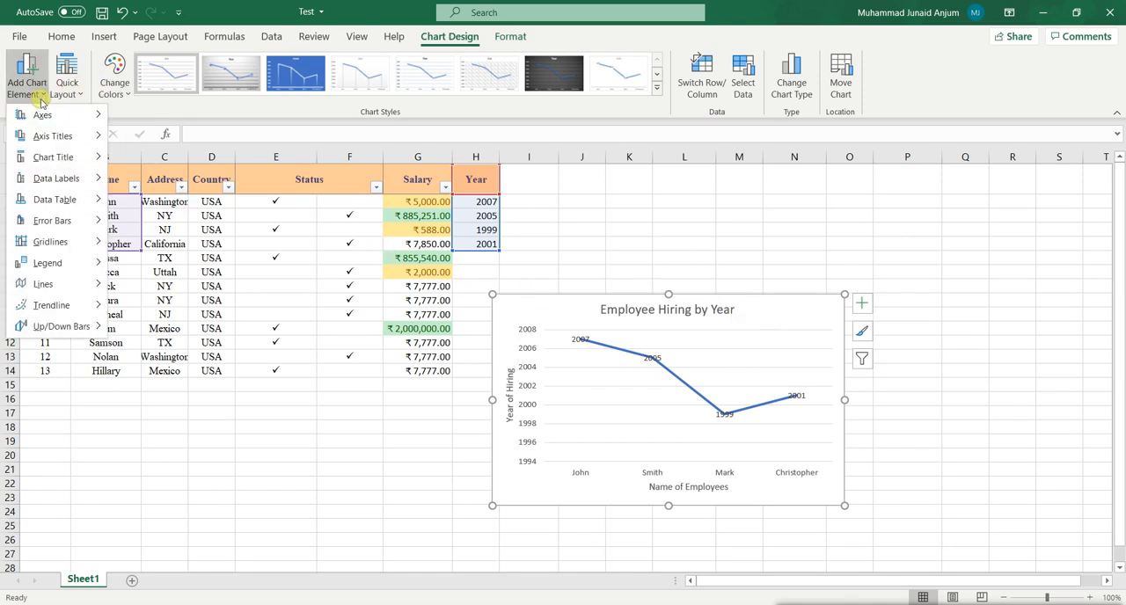
pyautogui.moveTo(63, 208)
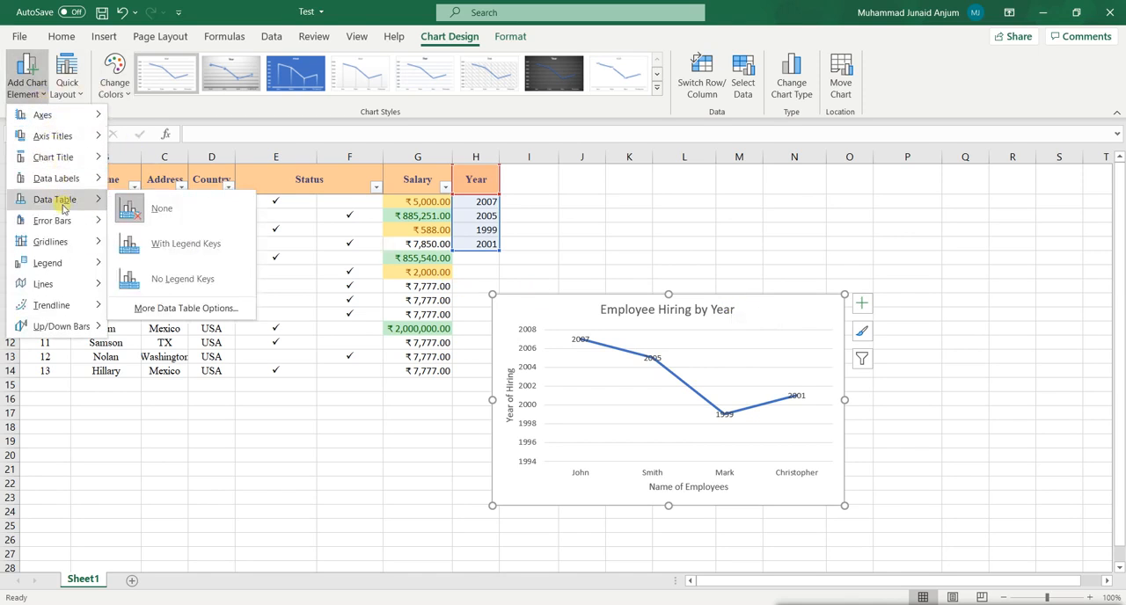
pyautogui.moveTo(61, 187)
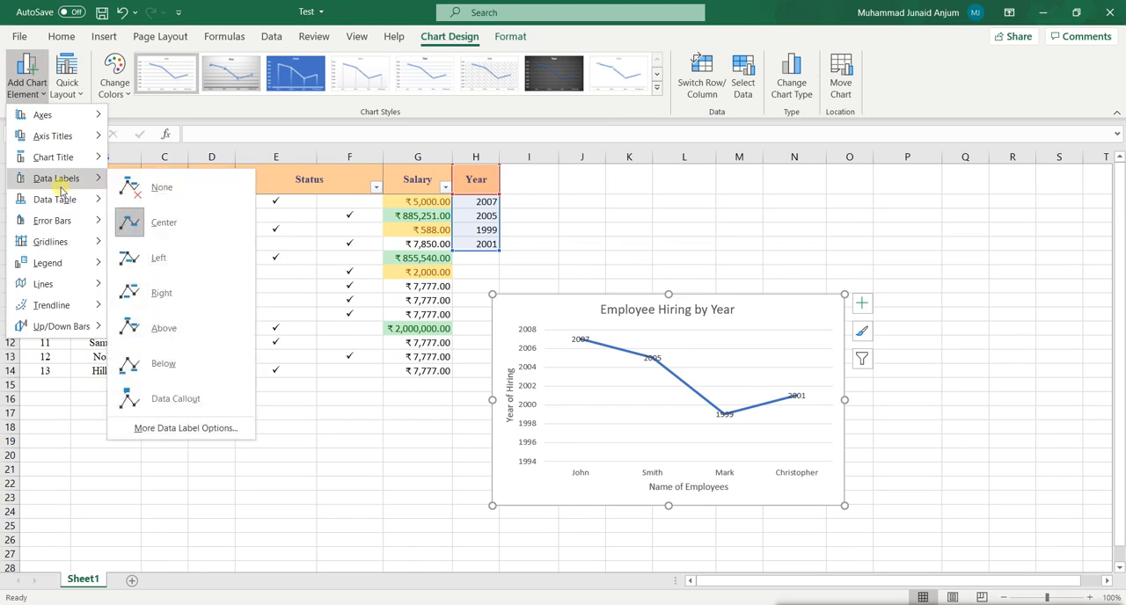
pyautogui.moveTo(68, 158)
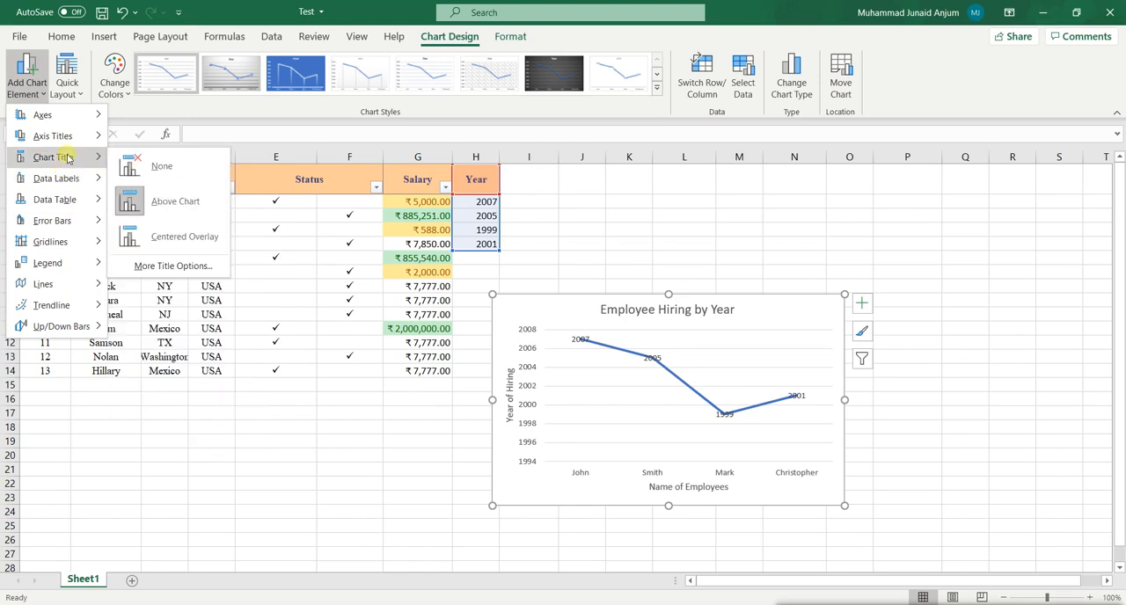
pyautogui.moveTo(58, 265)
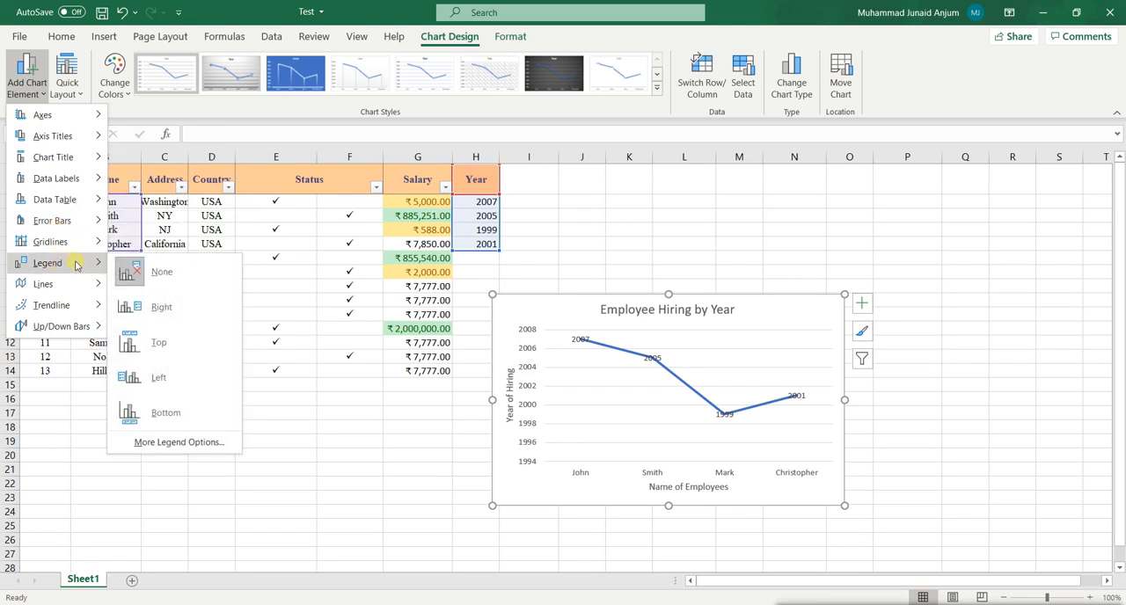
pyautogui.click(145, 314)
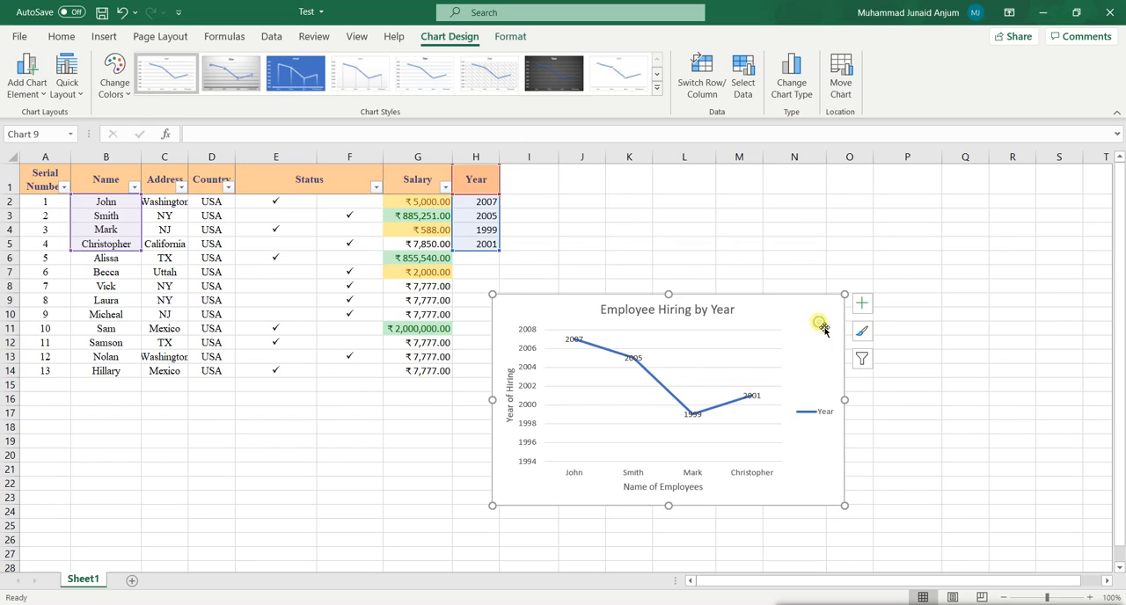
pyautogui.moveTo(824, 331); pyautogui.dragTo(1013, 255)
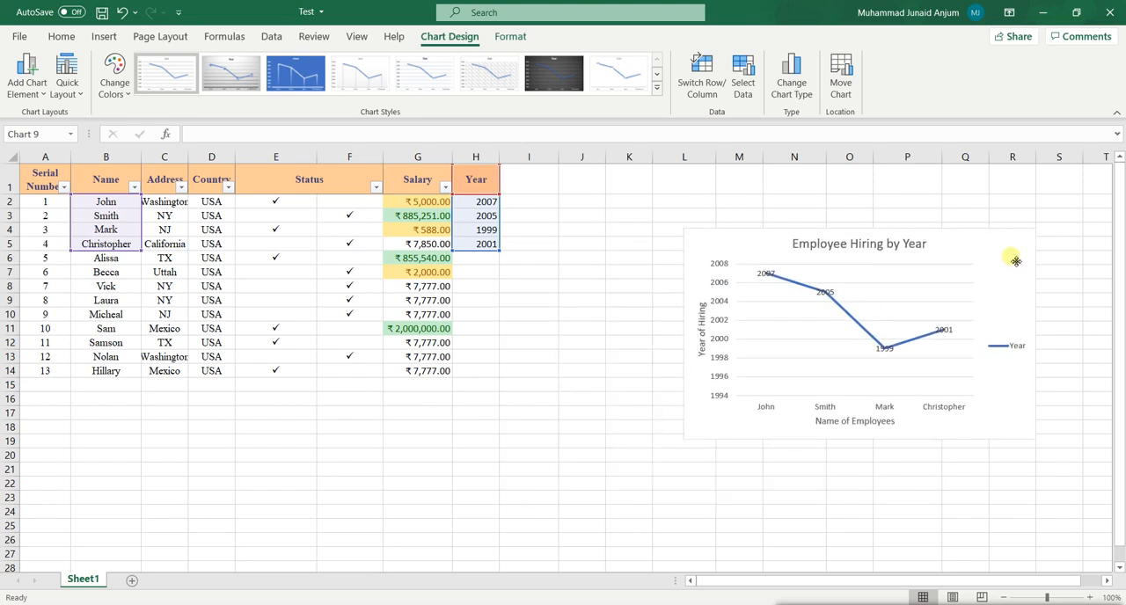
pyautogui.click(543, 256)
# Try a 2-D line chart of the Name, Salary and Year data for the first four employees, and delete it.
pyautogui.moveTo(119, 199); pyautogui.dragTo(118, 243)
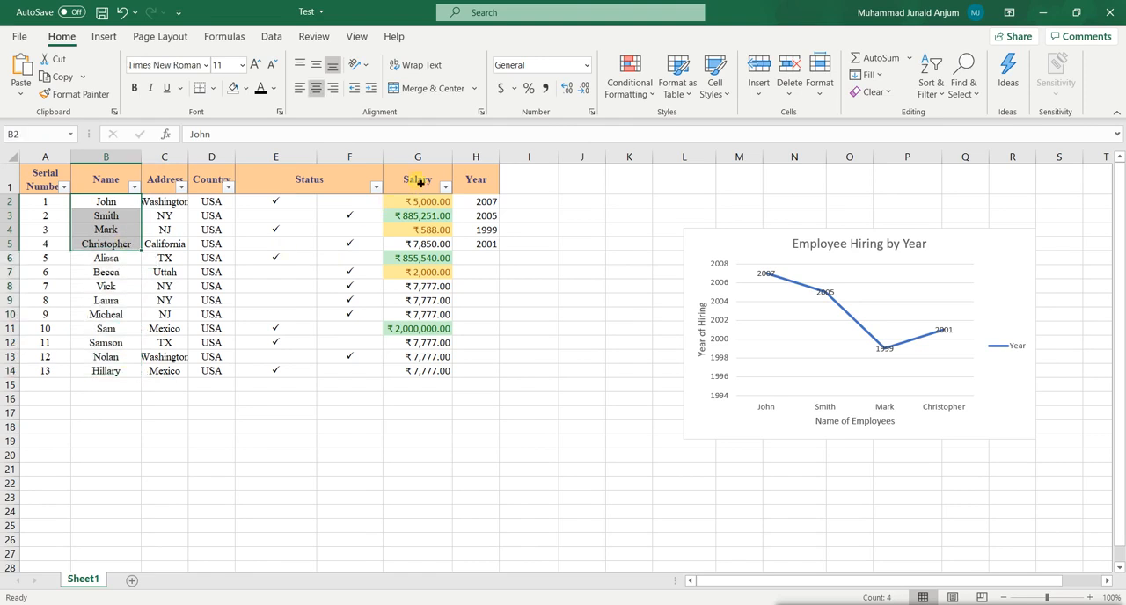
pyautogui.moveTo(114, 180); pyautogui.dragTo(117, 253)
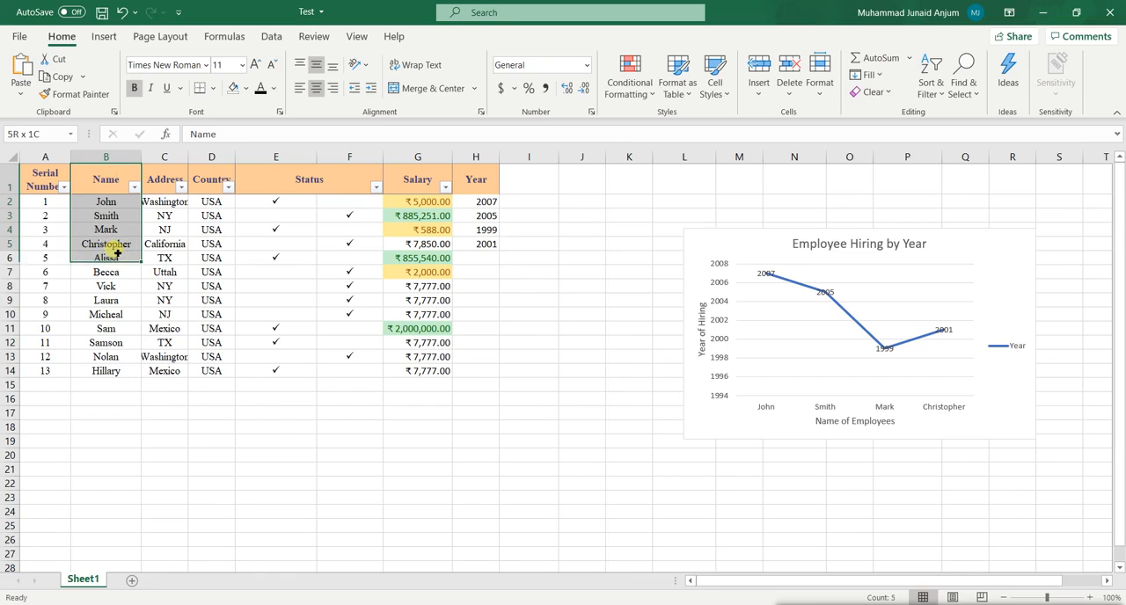
pyautogui.moveTo(409, 180); pyautogui.dragTo(500, 251)
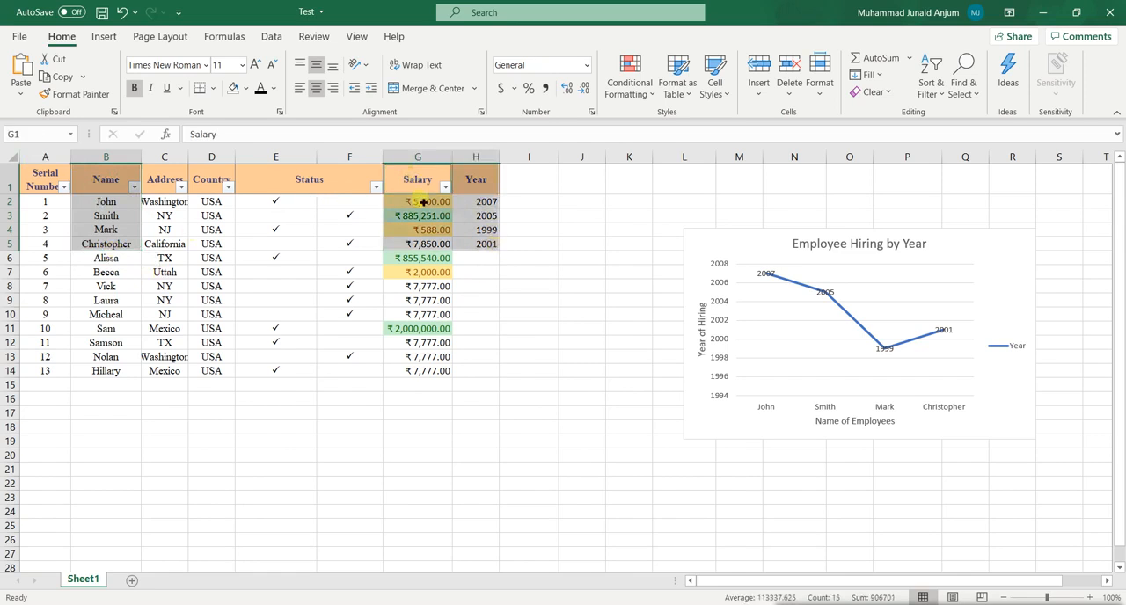
pyautogui.click(103, 38)
pyautogui.click(525, 74)
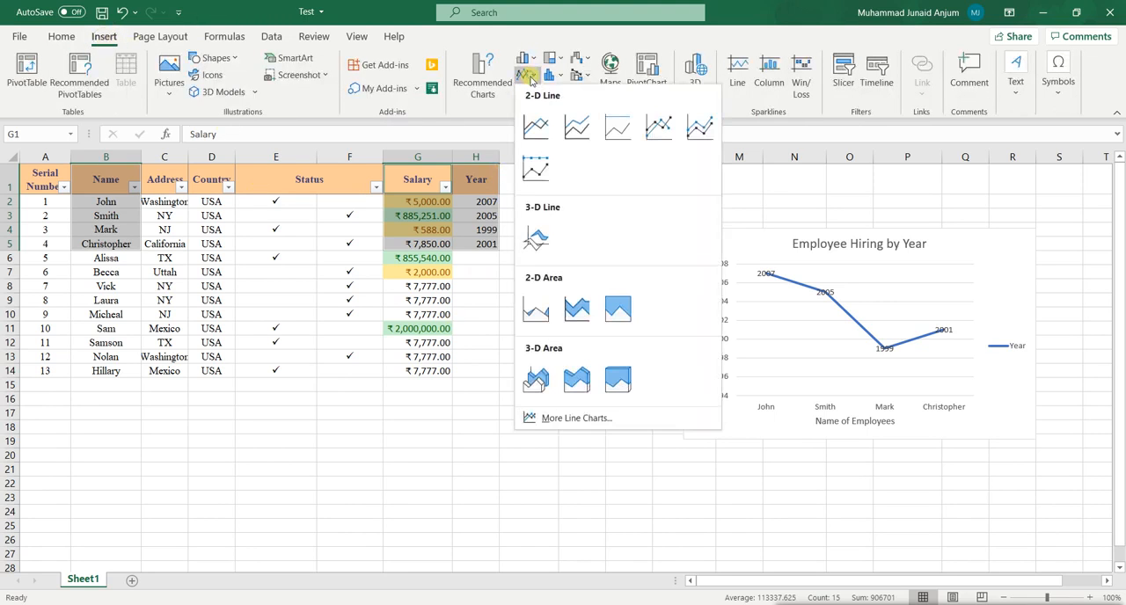
pyautogui.click(536, 127)
pyautogui.moveTo(693, 292); pyautogui.dragTo(624, 241)
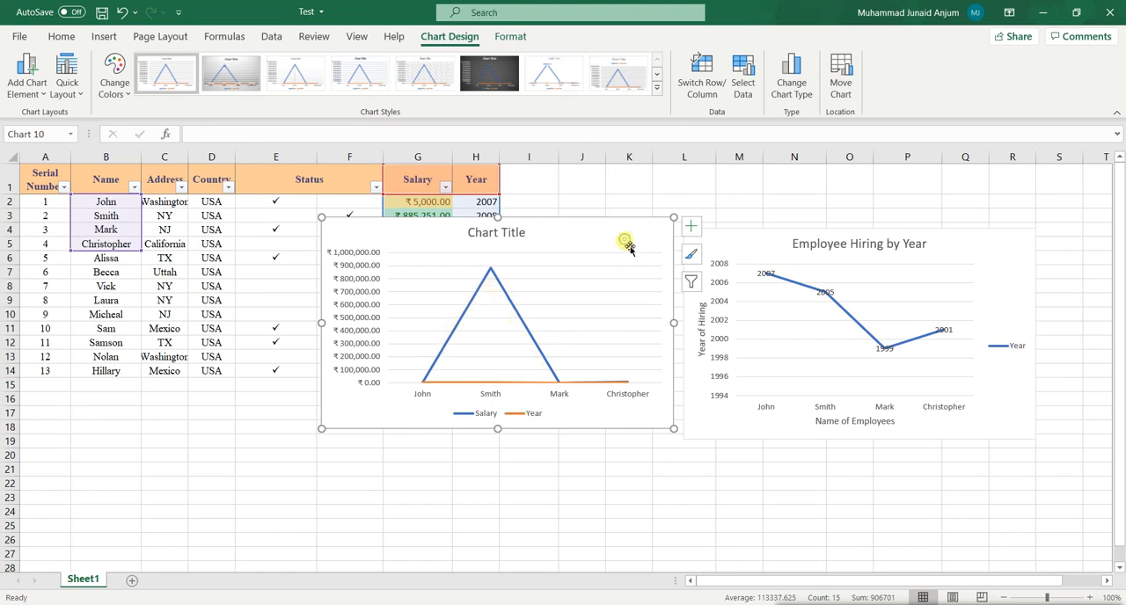
pyautogui.press('Delete')
pyautogui.click(573, 241)
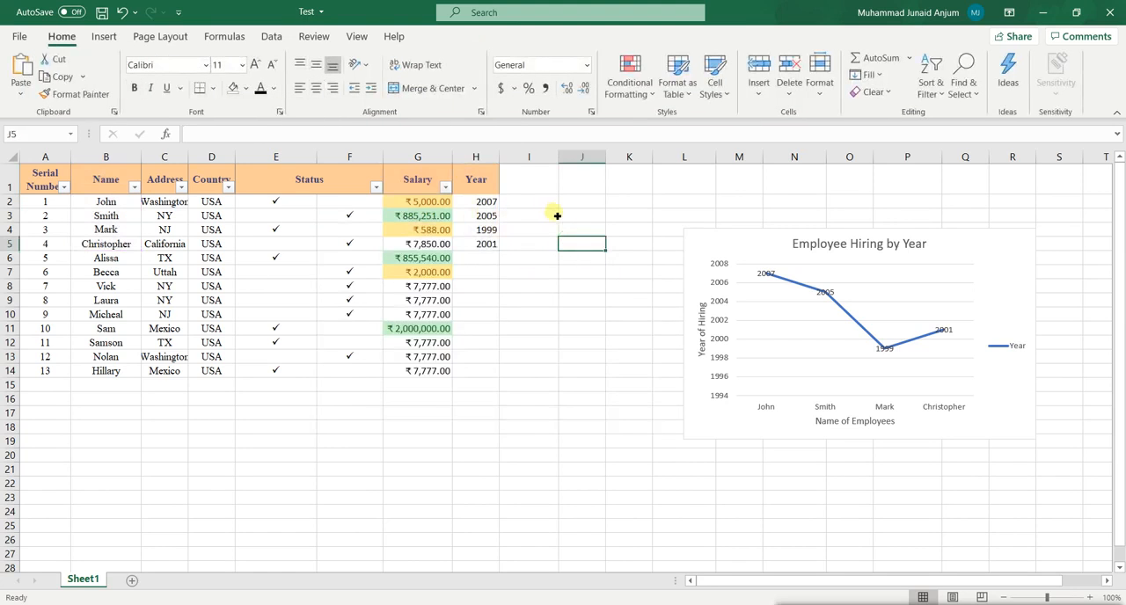
# Change the H1 header to "Year of Hiring" and add the header "Year of Retirement" in I1.
pyautogui.click(495, 175)
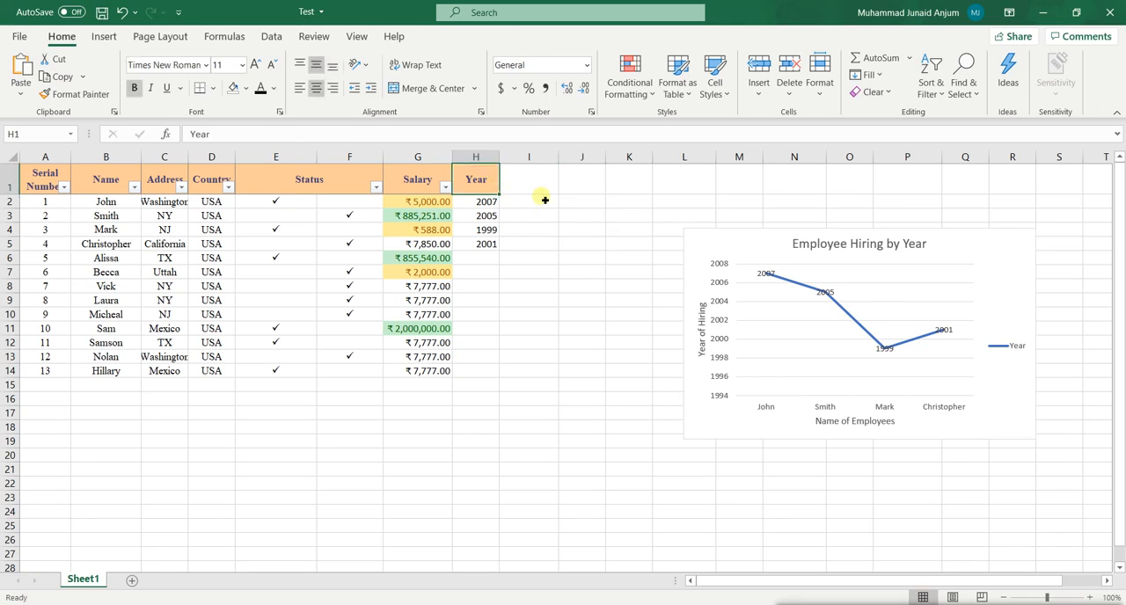
pyautogui.write('Year of Hiring')
pyautogui.press('Tab')
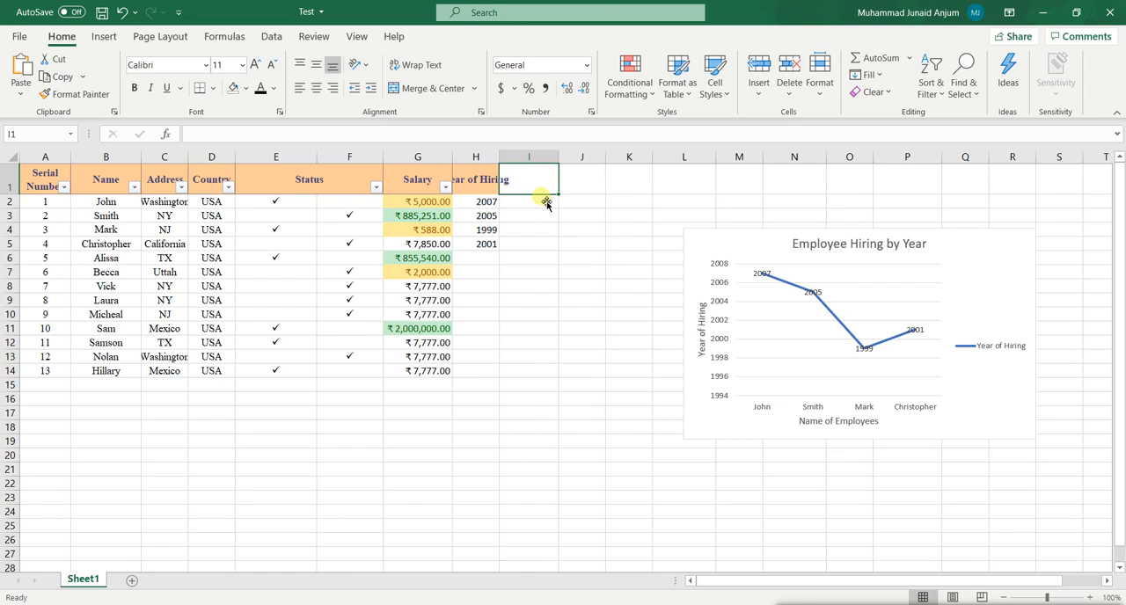
pyautogui.write('Year of Ret')
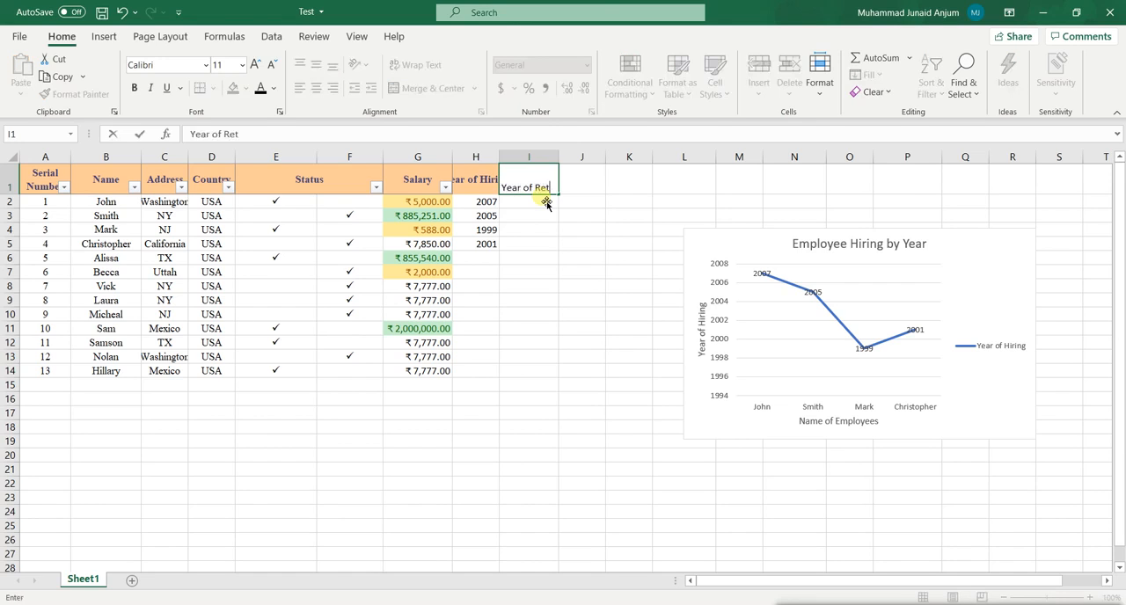
pyautogui.write('irement')
pyautogui.press('Return')
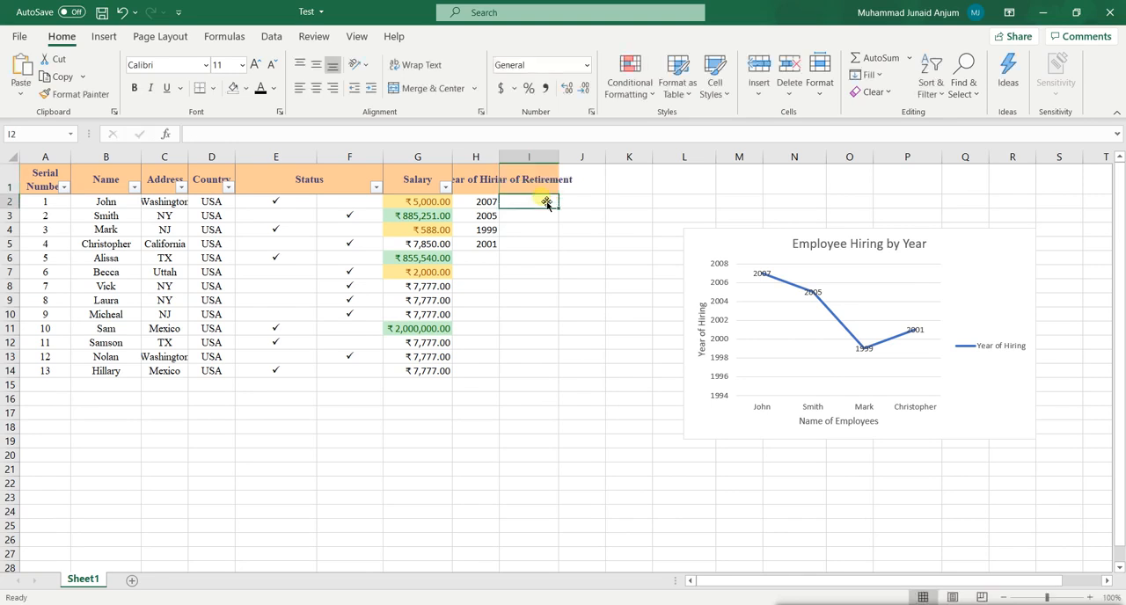
# Enter the retirement years 2040, 2010, 2005 and 2020 in cells I2 to I5.
pyautogui.write('2040')
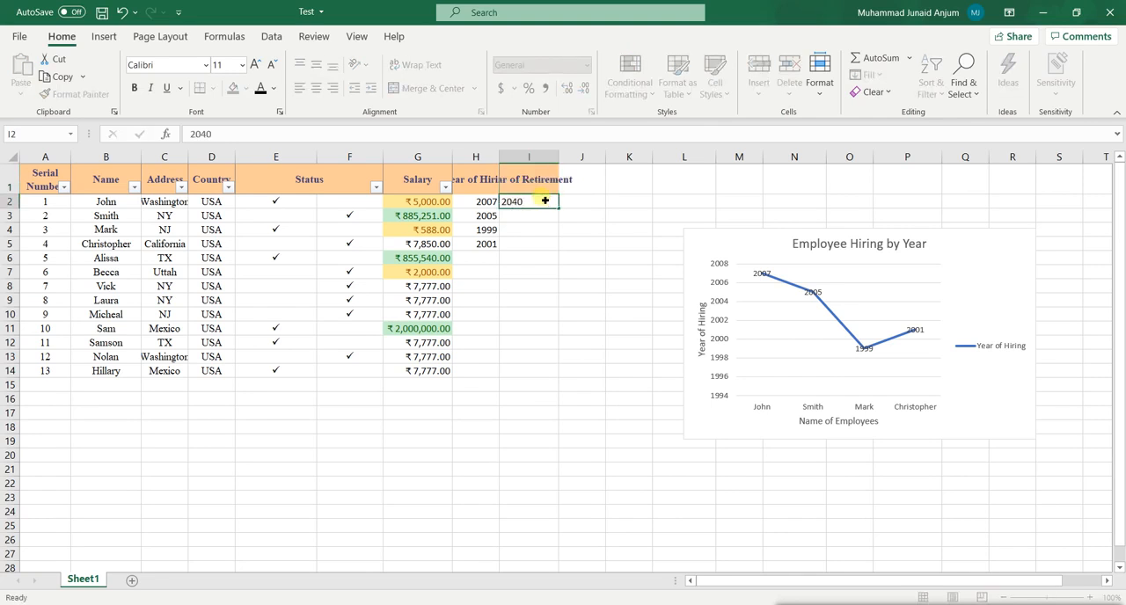
pyautogui.press('Return')
pyautogui.write('20')
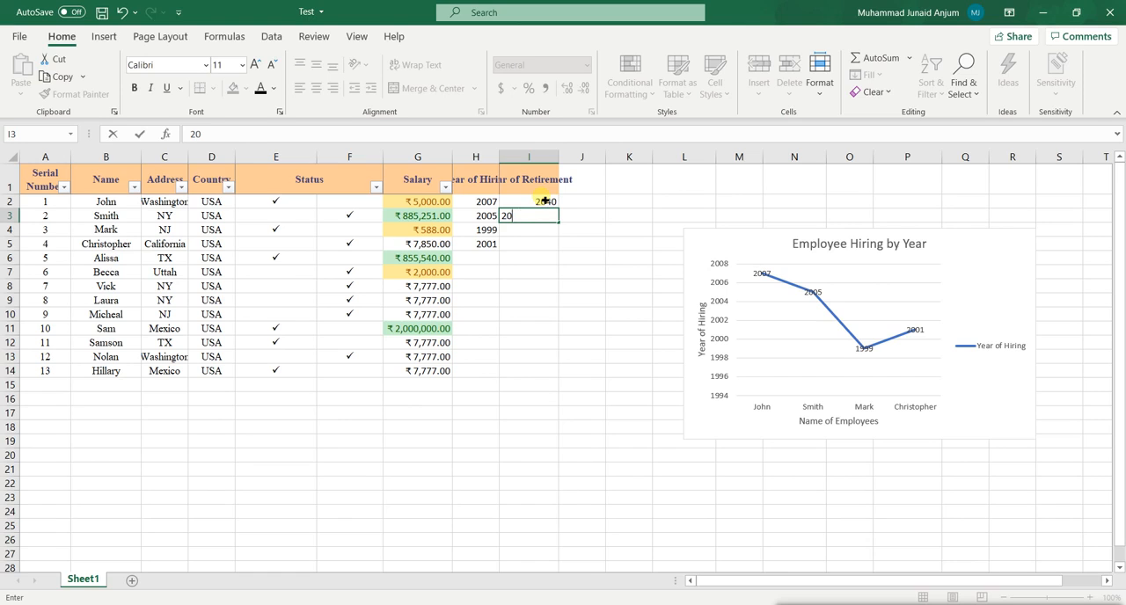
pyautogui.press('Return')
pyautogui.write('2005')
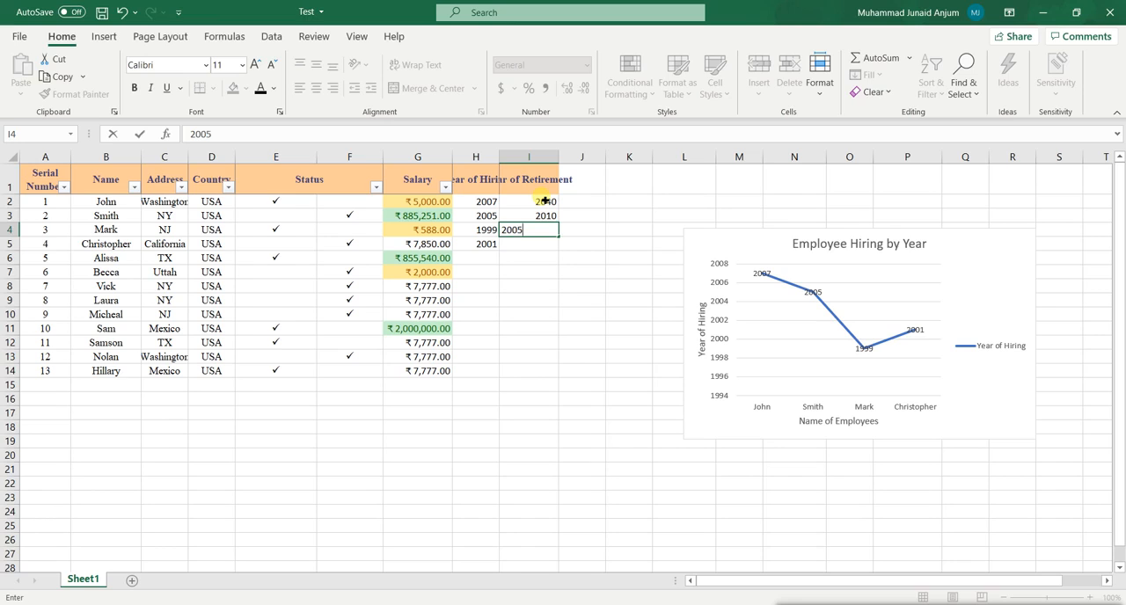
pyautogui.press('Return')
pyautogui.write('2020')
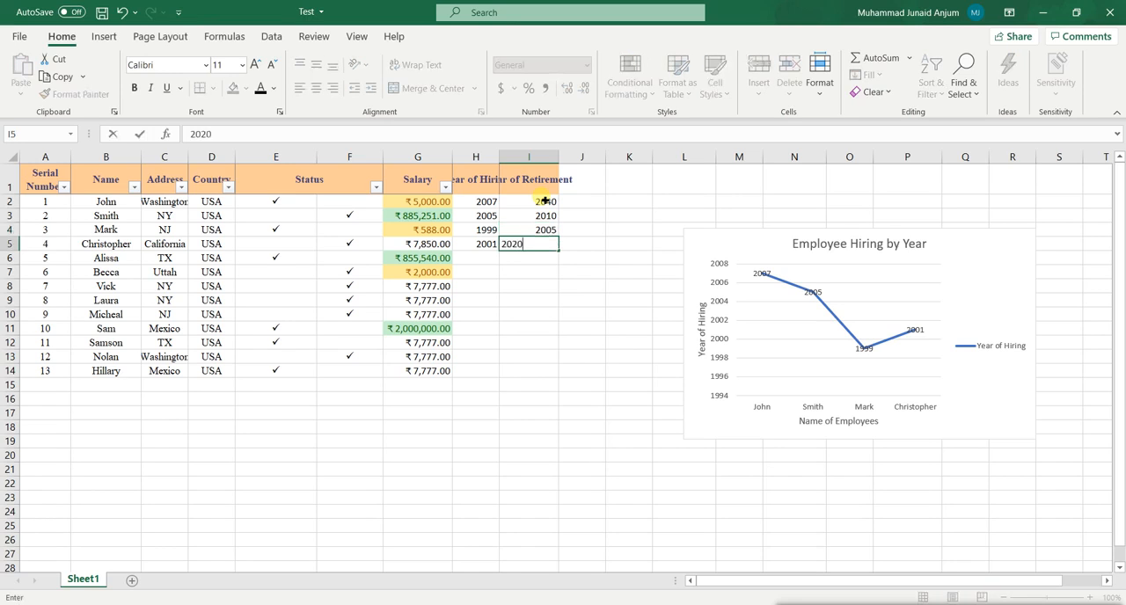
pyautogui.hotkey('ctrl', 'Return')
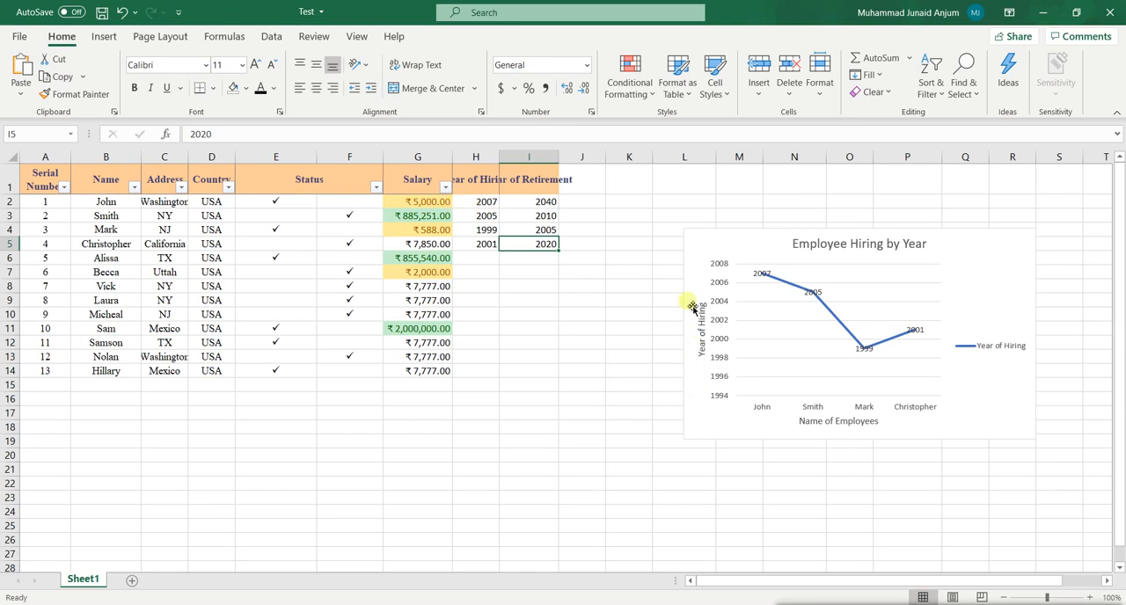
# Insert a plain 2-D line chart of Name, Year of Hiring and Year of Retirement from rows 1 to 5.
pyautogui.moveTo(89, 187); pyautogui.dragTo(97, 247)
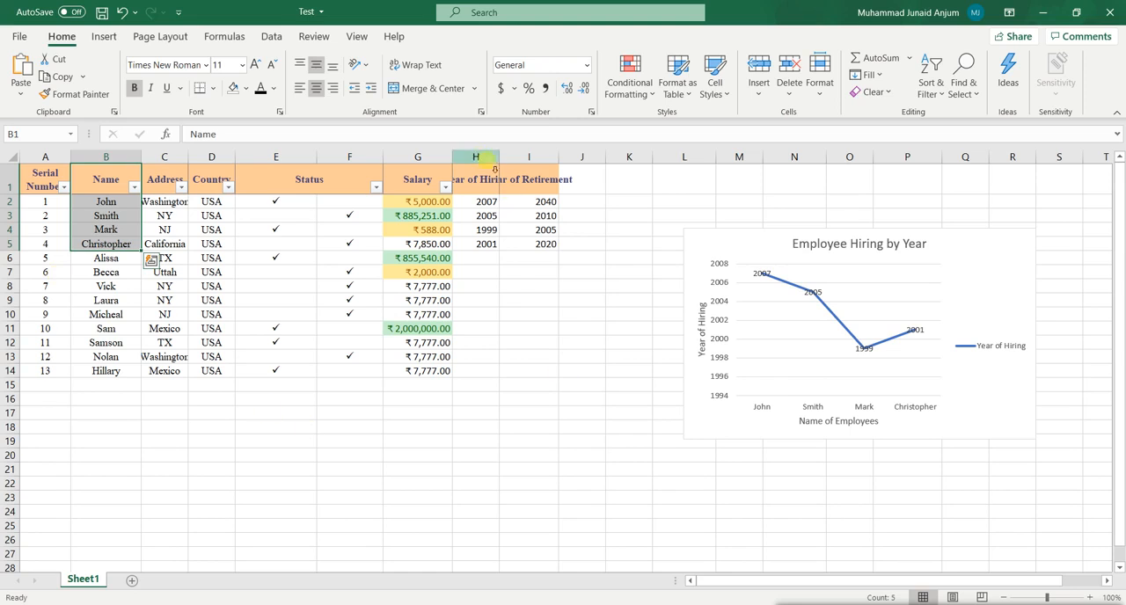
pyautogui.moveTo(494, 171); pyautogui.dragTo(546, 246)
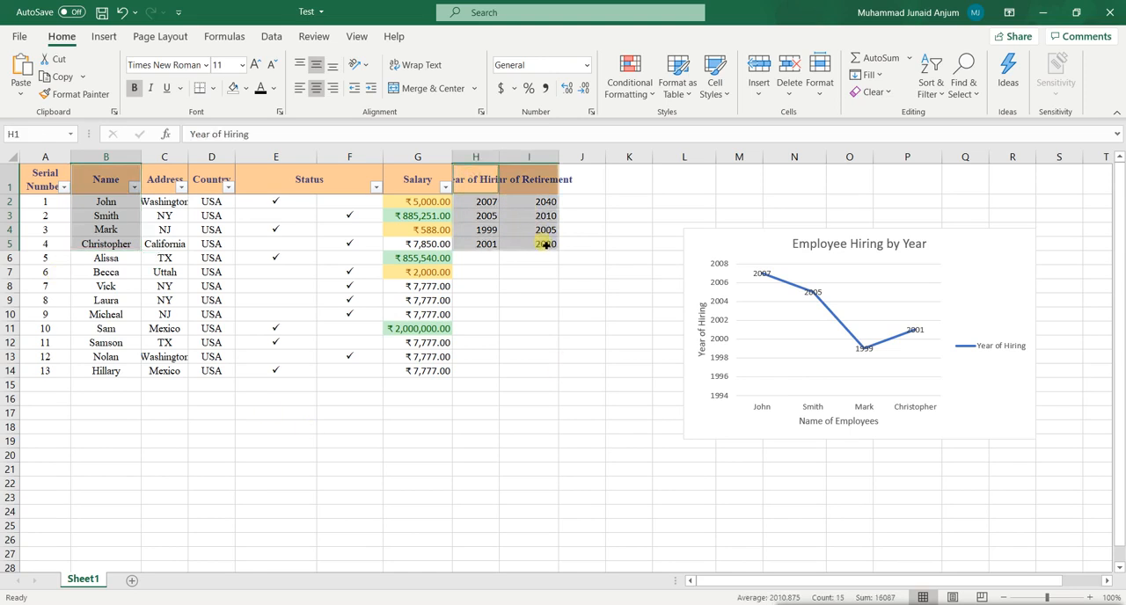
pyautogui.click(103, 36)
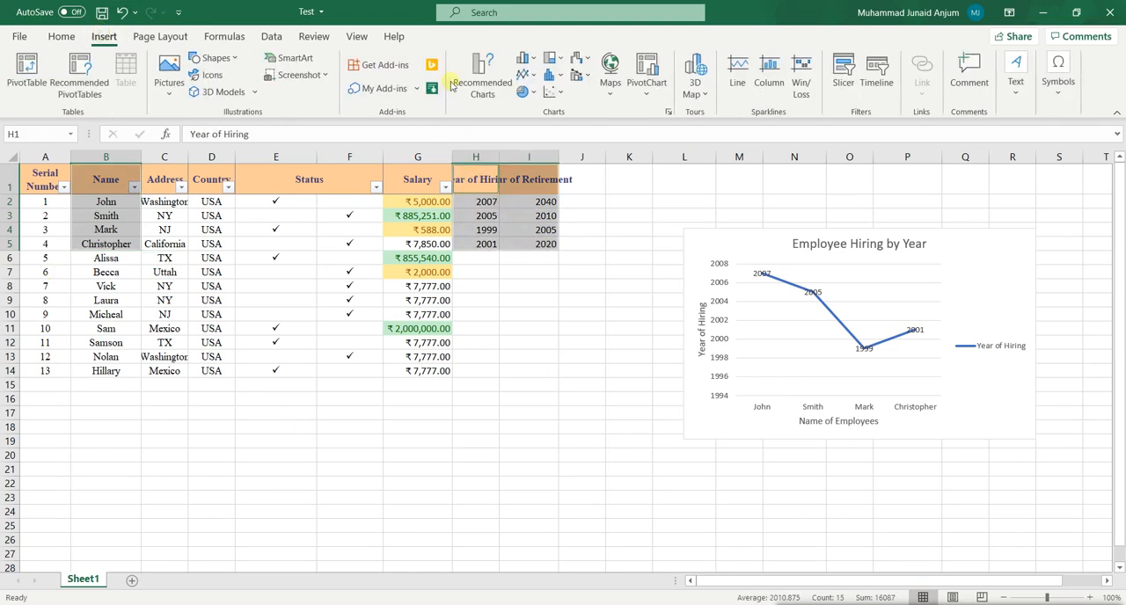
pyautogui.click(538, 78)
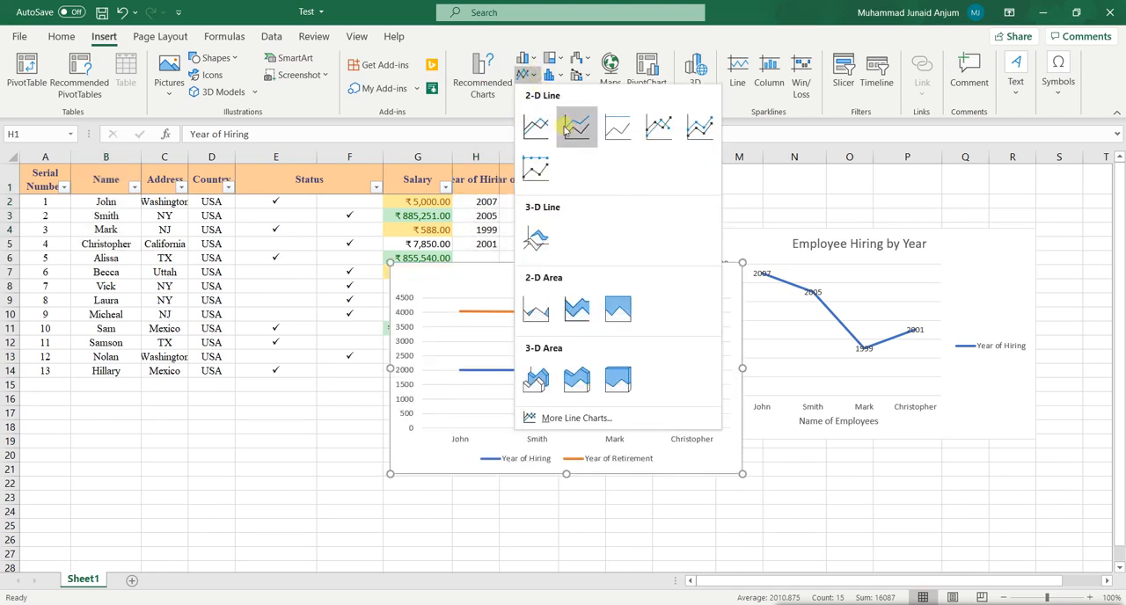
pyautogui.click(535, 126)
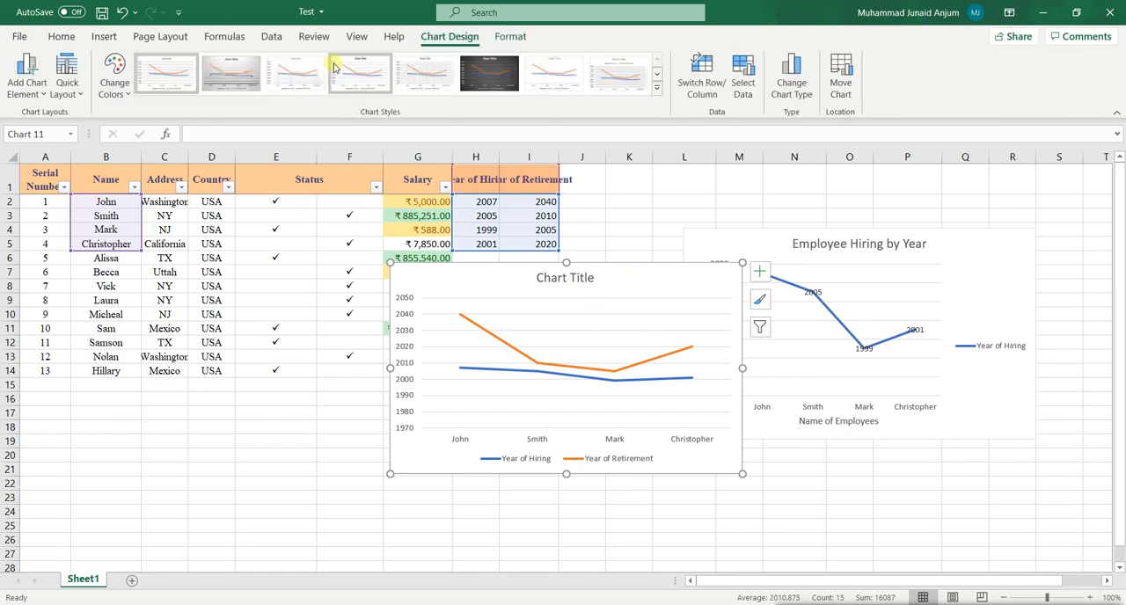
# Remove the legend from the new two-line chart and add primary horizontal and primary vertical axis titles.
pyautogui.click(33, 95)
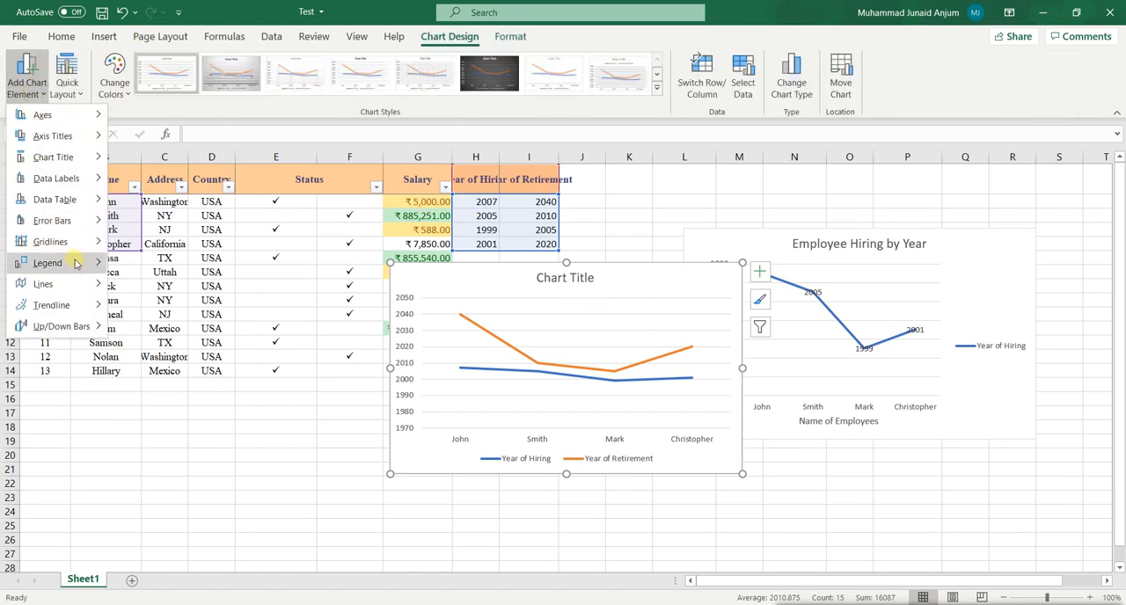
pyautogui.click(145, 268)
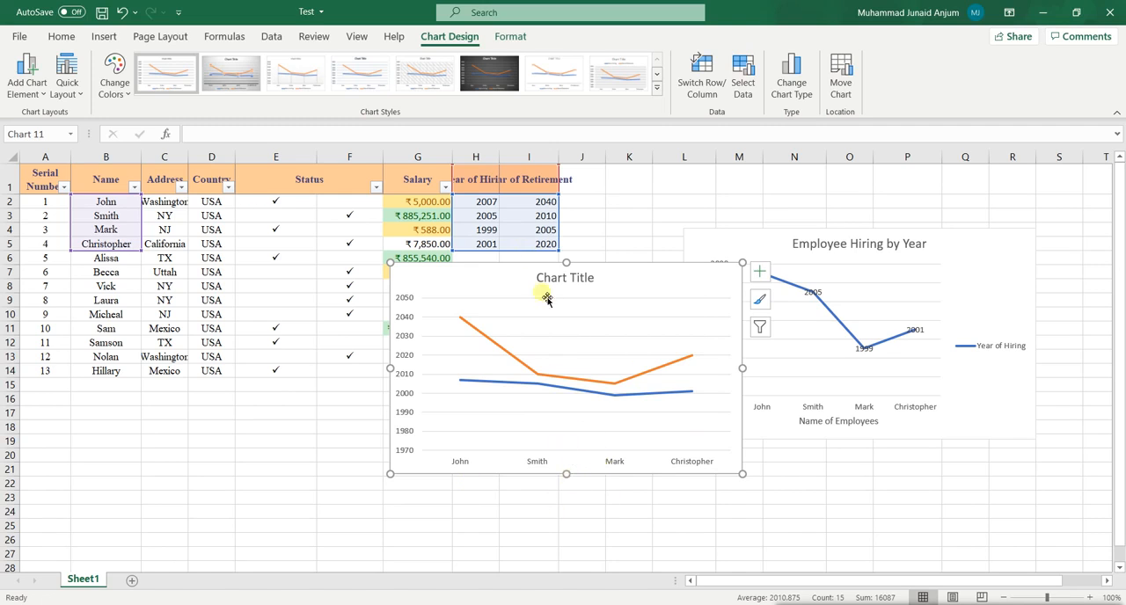
pyautogui.click(27, 88)
pyautogui.moveTo(44, 134)
pyautogui.click(139, 140)
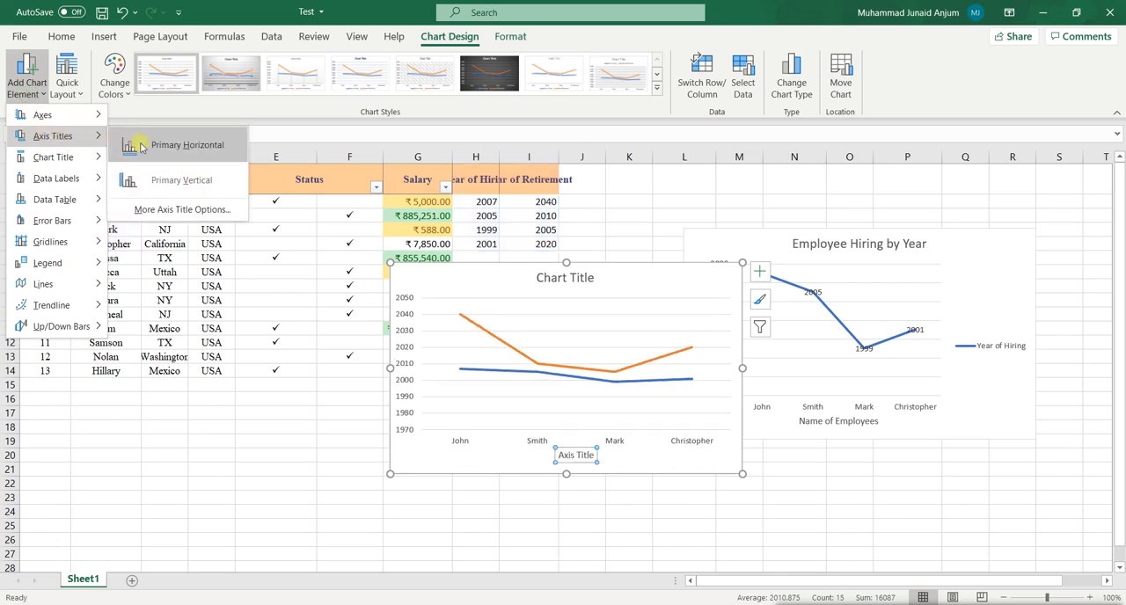
pyautogui.click(27, 83)
pyautogui.moveTo(48, 142)
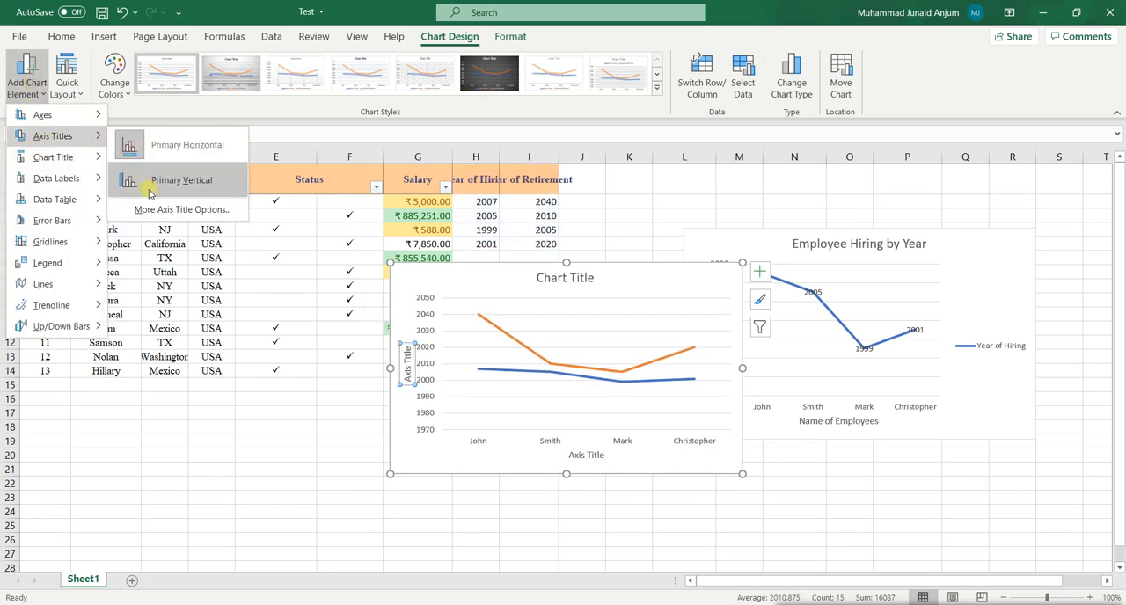
pyautogui.click(175, 180)
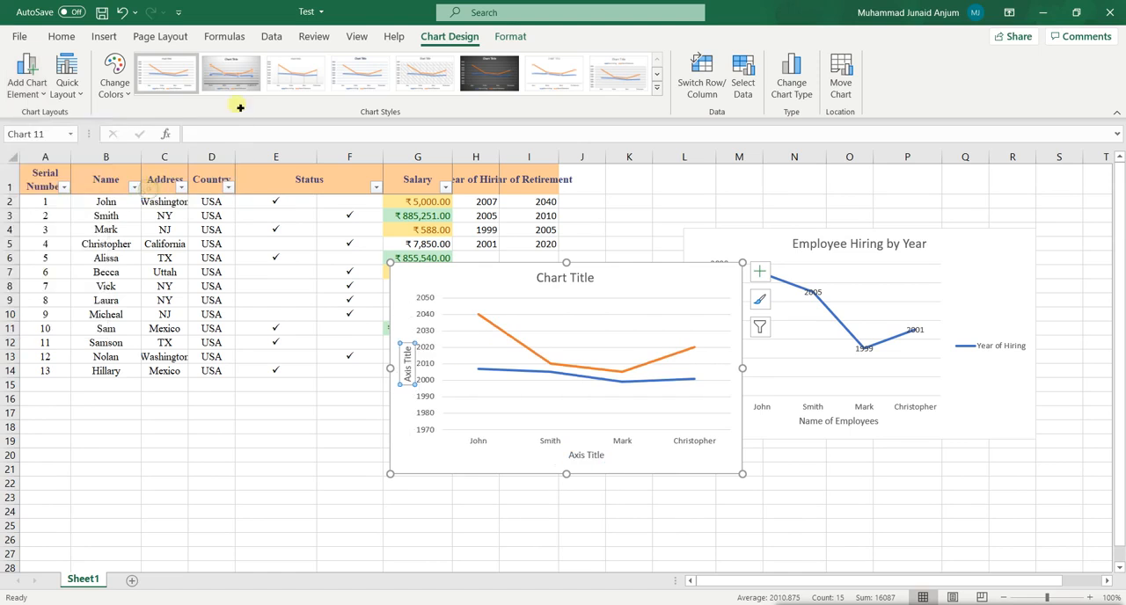
# Change the title of the two-line chart to "Employee Year Wise".
pyautogui.doubleClick(565, 284)
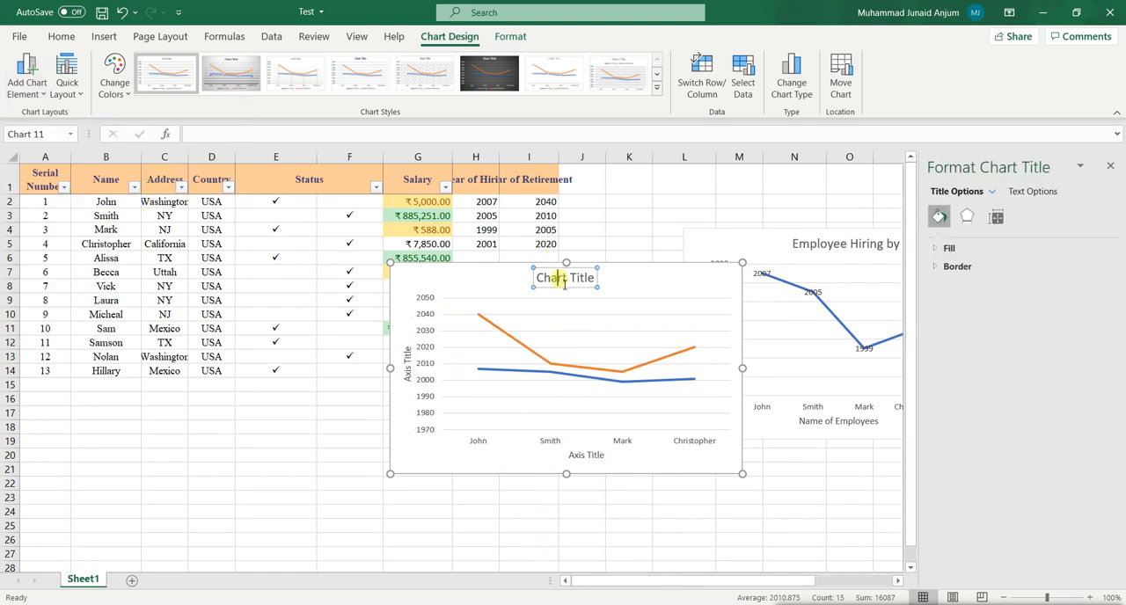
pyautogui.click(1110, 168)
pyautogui.click(598, 278)
pyautogui.tripleClick(597, 277)
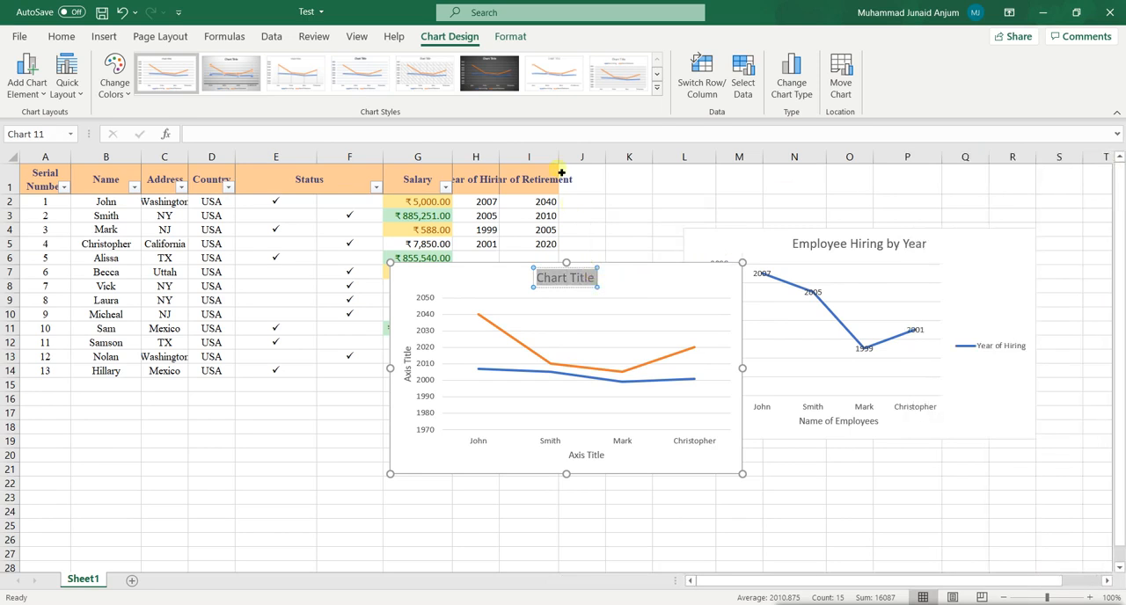
pyautogui.write('Employee')
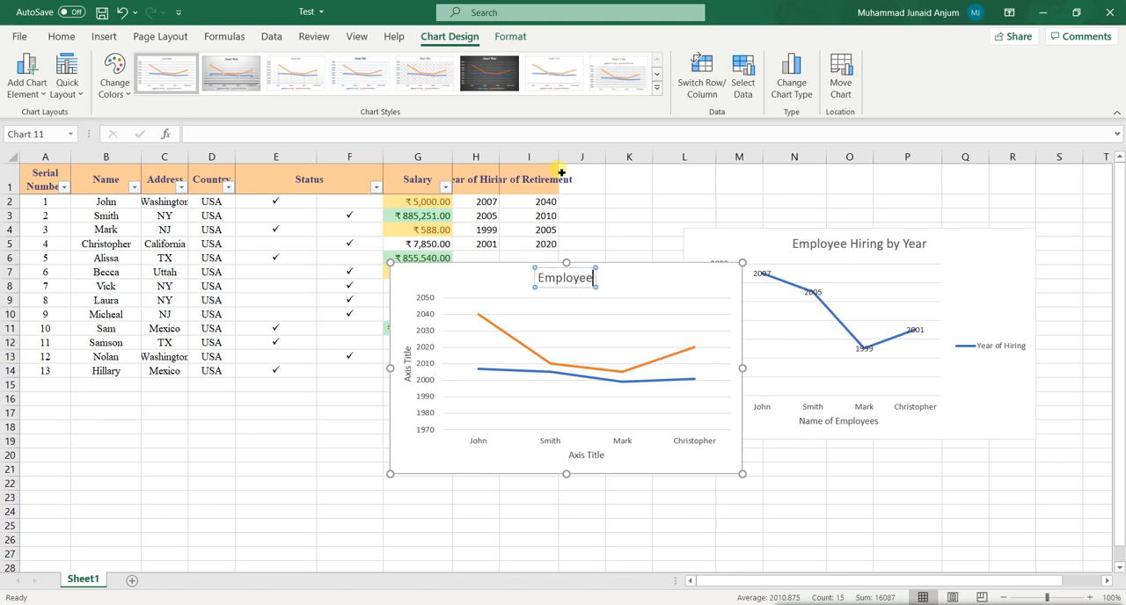
pyautogui.write(' Y')
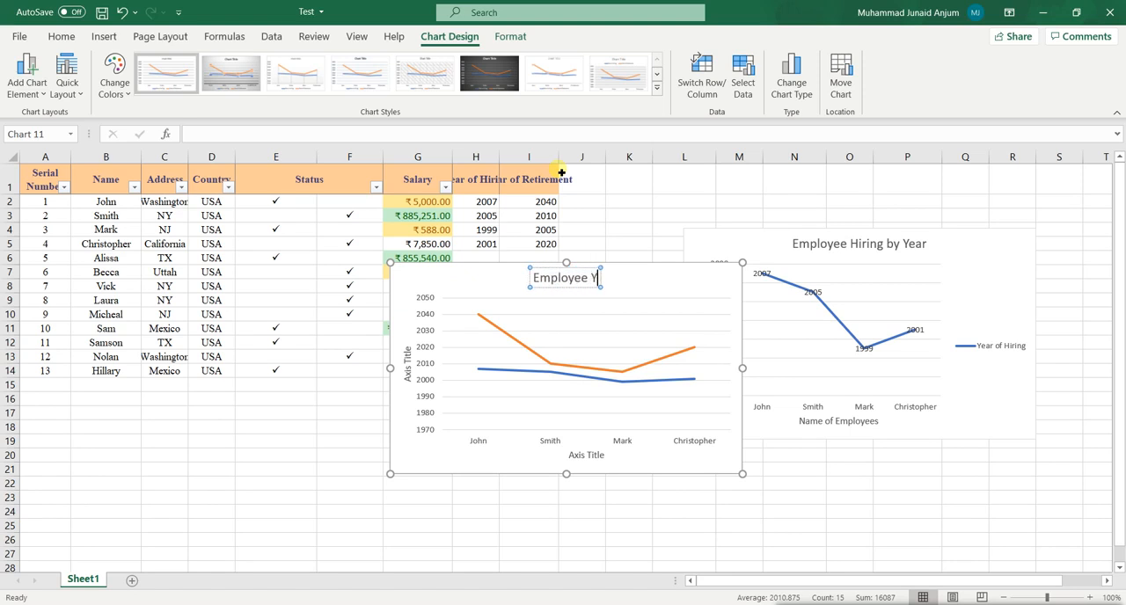
pyautogui.write('ear Wise')
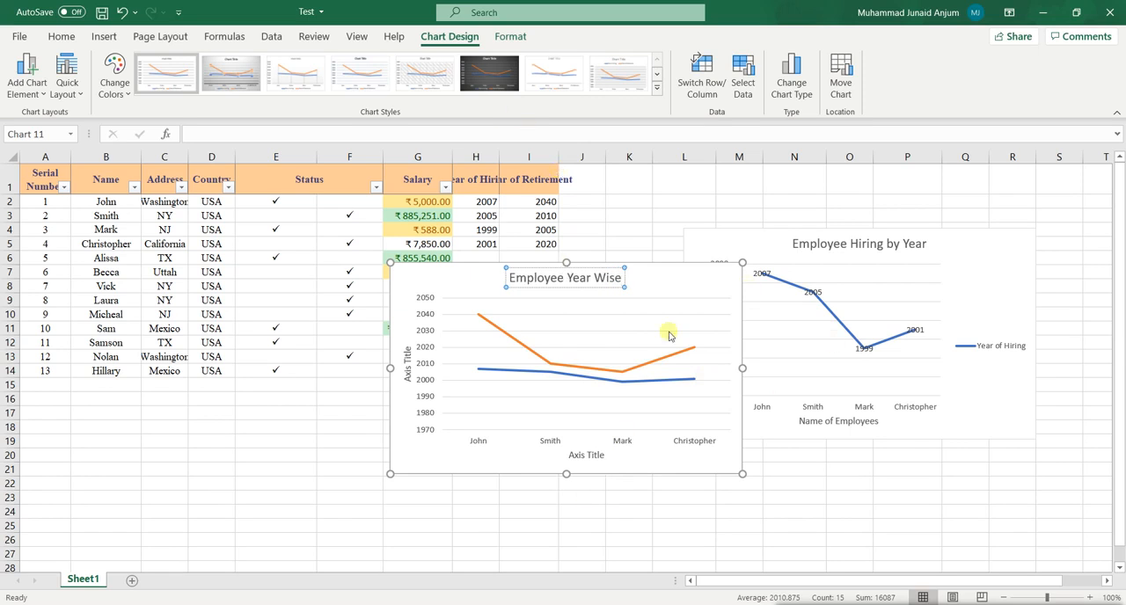
# Set the chart's vertical axis title to "Years" and its horizontal axis title to "Name of Employees".
pyautogui.doubleClick(416, 372)
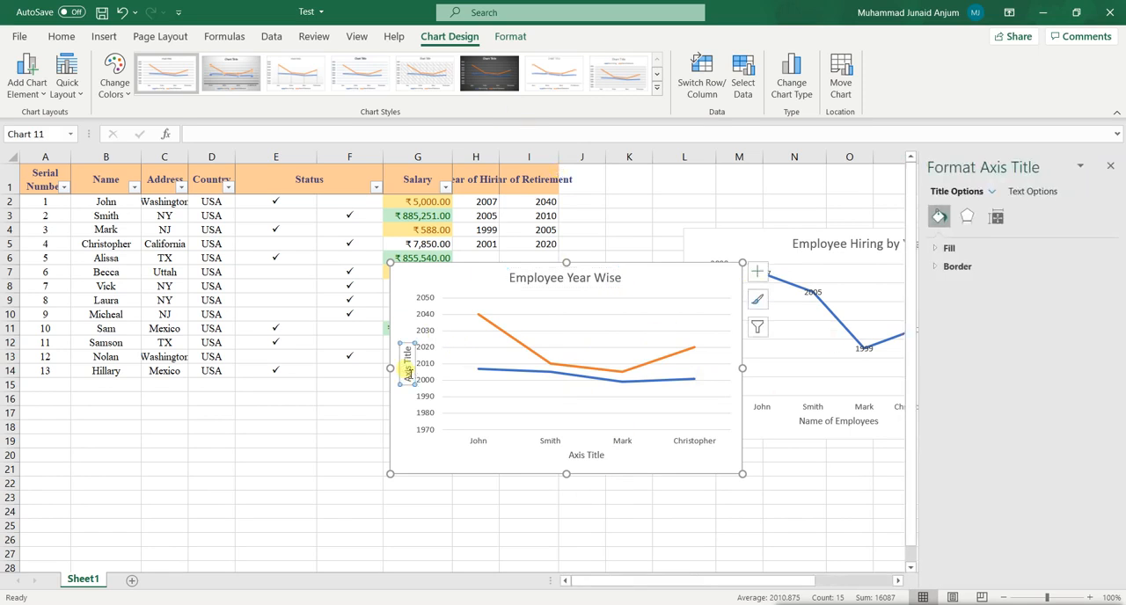
pyautogui.write('Years')
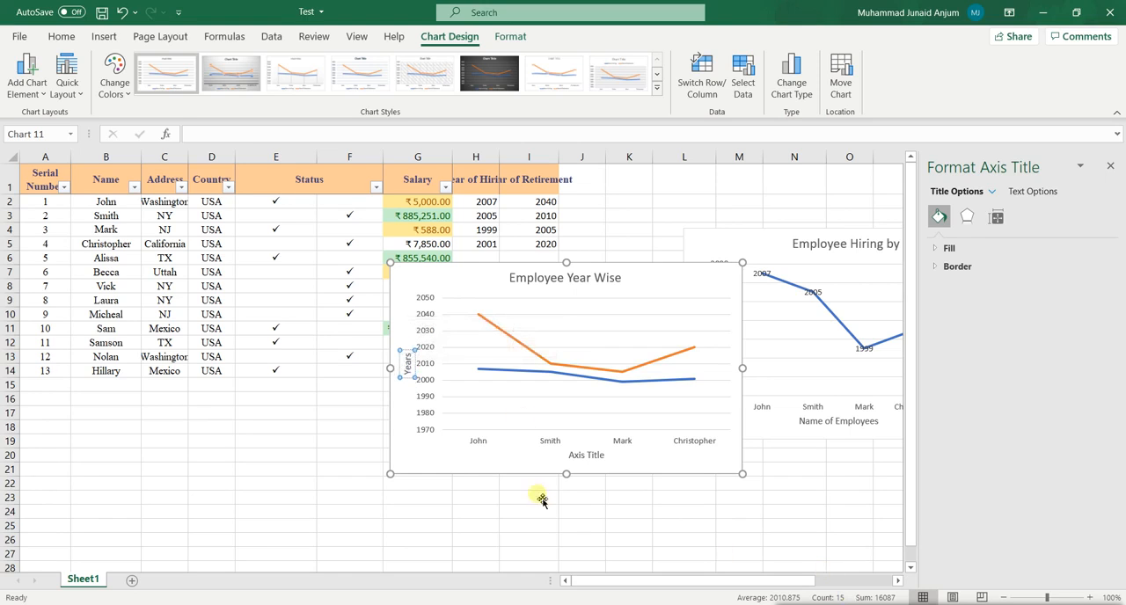
pyautogui.click(510, 454)
pyautogui.click(574, 457)
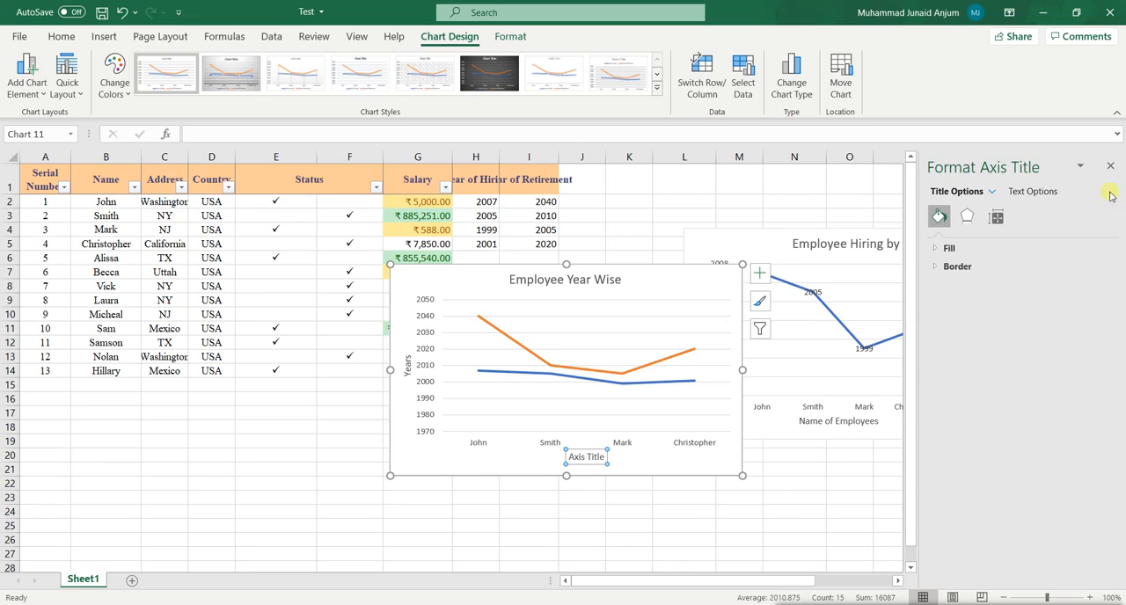
pyautogui.click(1110, 166)
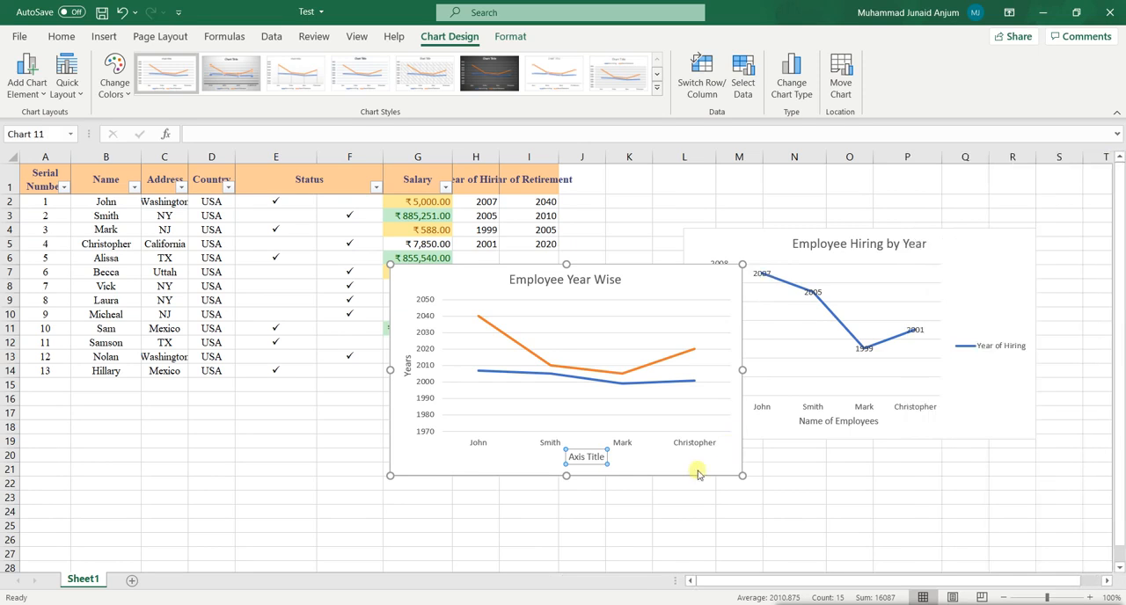
pyautogui.doubleClick(599, 458)
pyautogui.write('N')
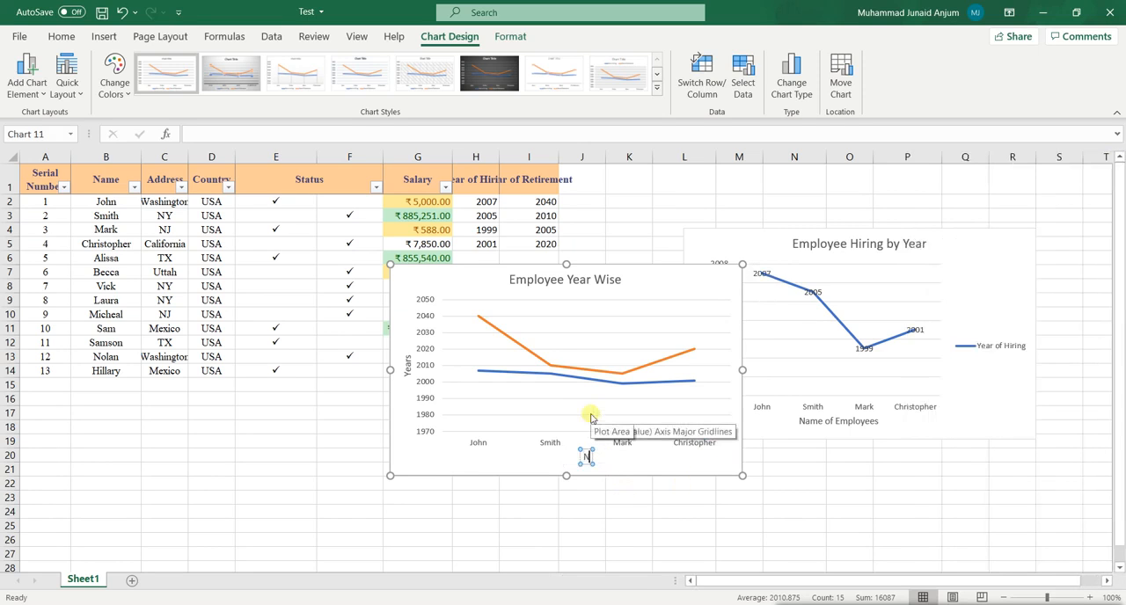
pyautogui.write('ame of Employees')
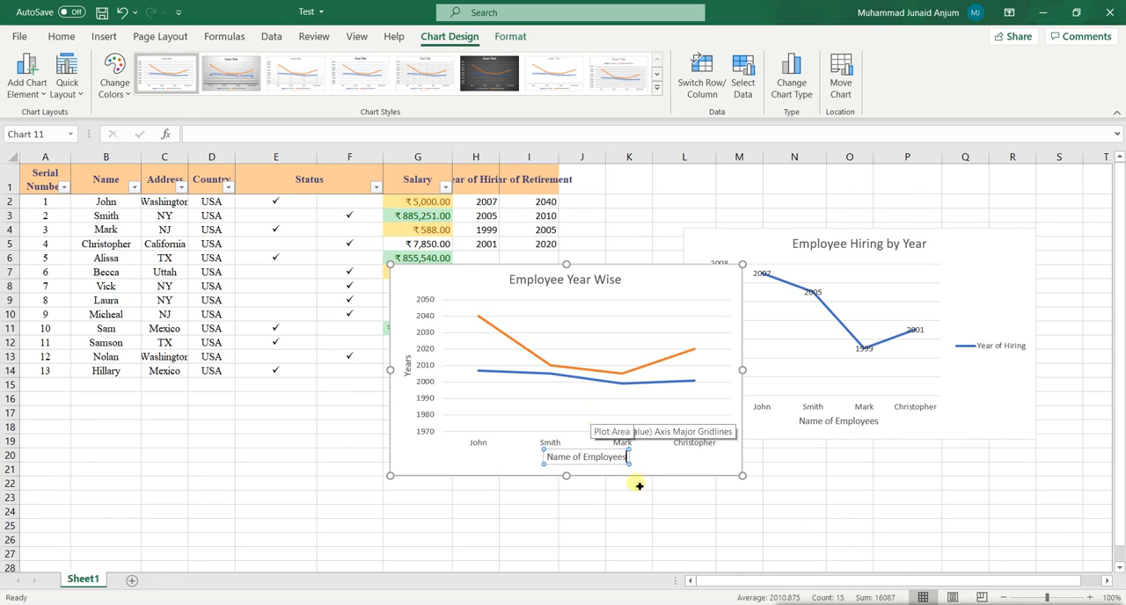
pyautogui.click(674, 471)
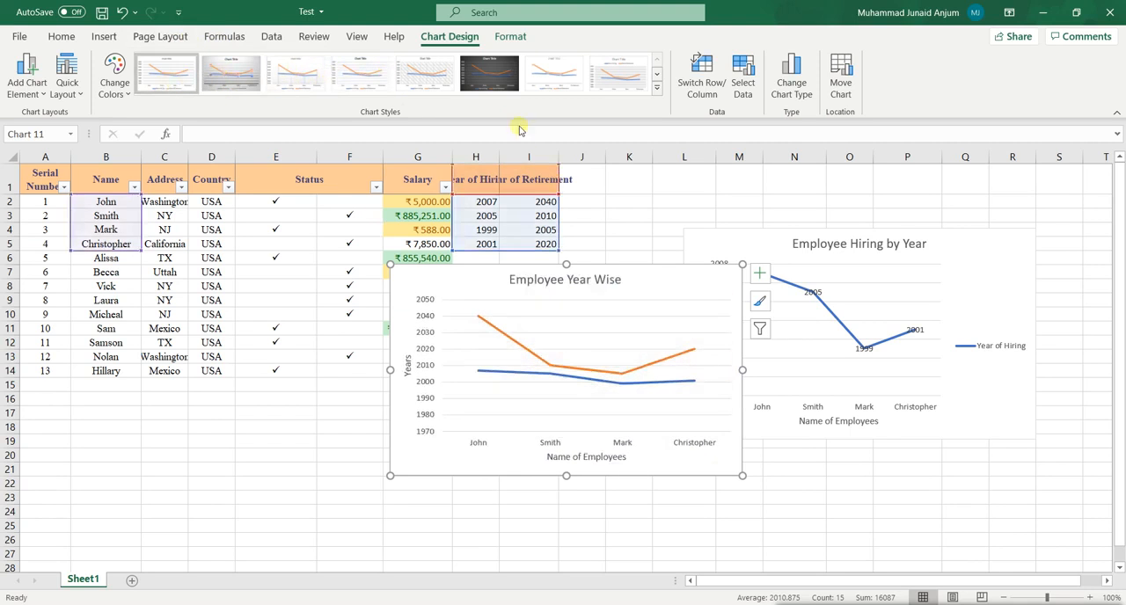
# Apply the dark chart style to the two-line chart and move it clear of the Employee Hiring by Year chart.
pyautogui.click(465, 88)
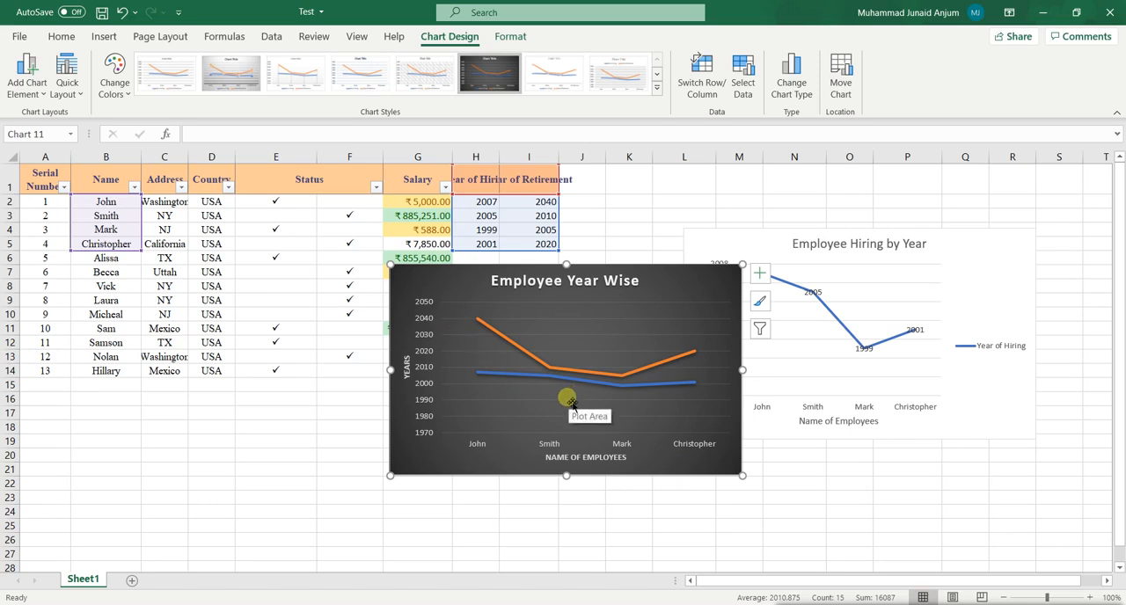
pyautogui.moveTo(692, 283); pyautogui.dragTo(619, 265)
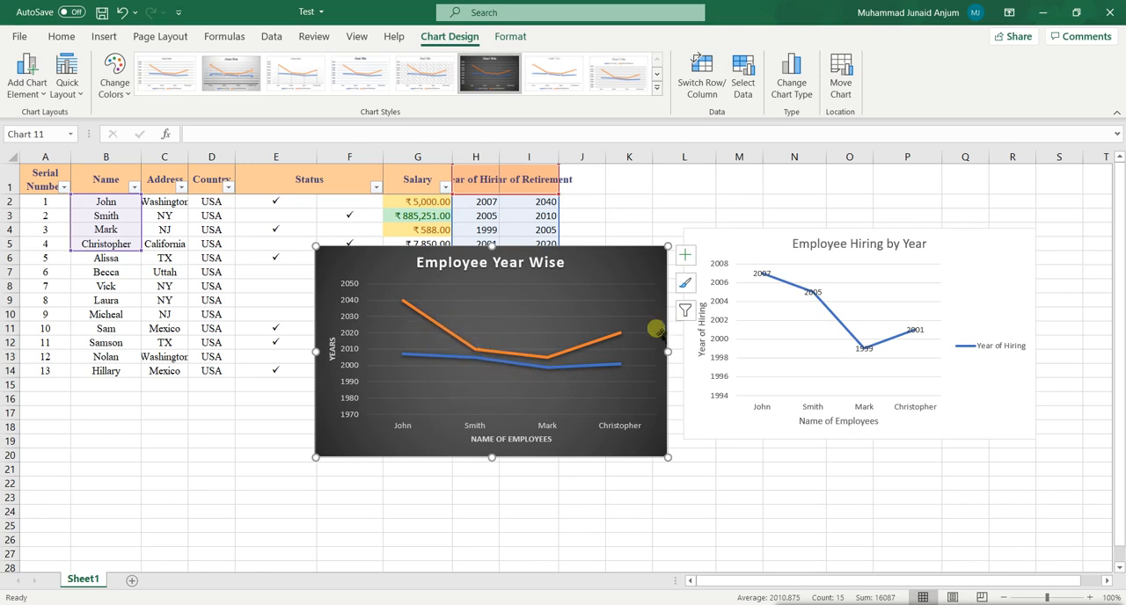
# Add a legend on the right side of the dark chart and move it up level with the top of the plot.
pyautogui.click(39, 95)
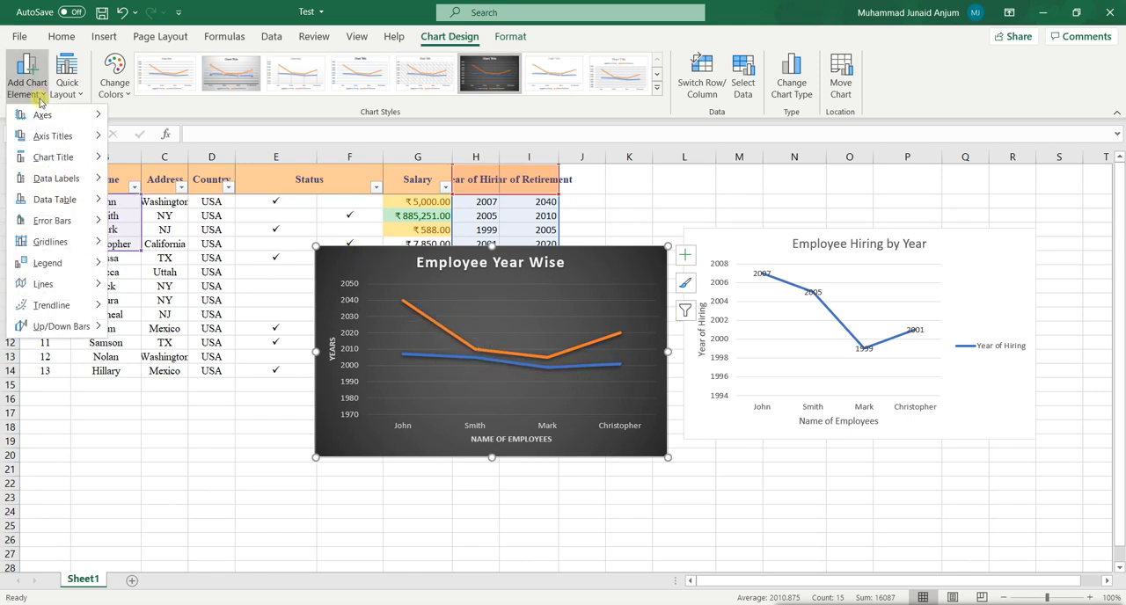
pyautogui.moveTo(70, 262)
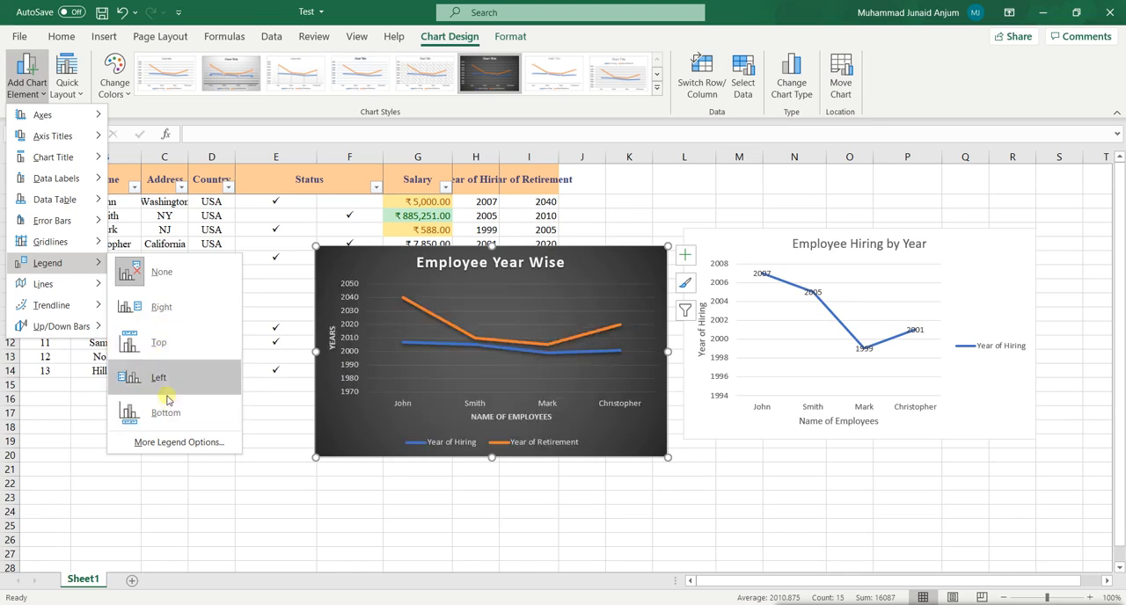
pyautogui.click(193, 304)
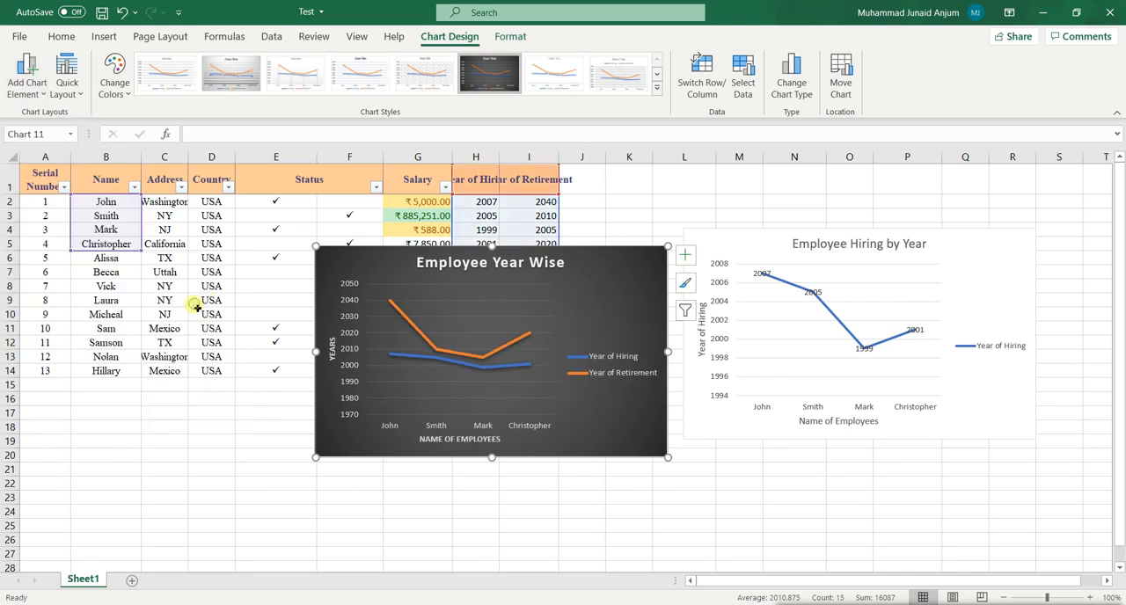
pyautogui.click(611, 350)
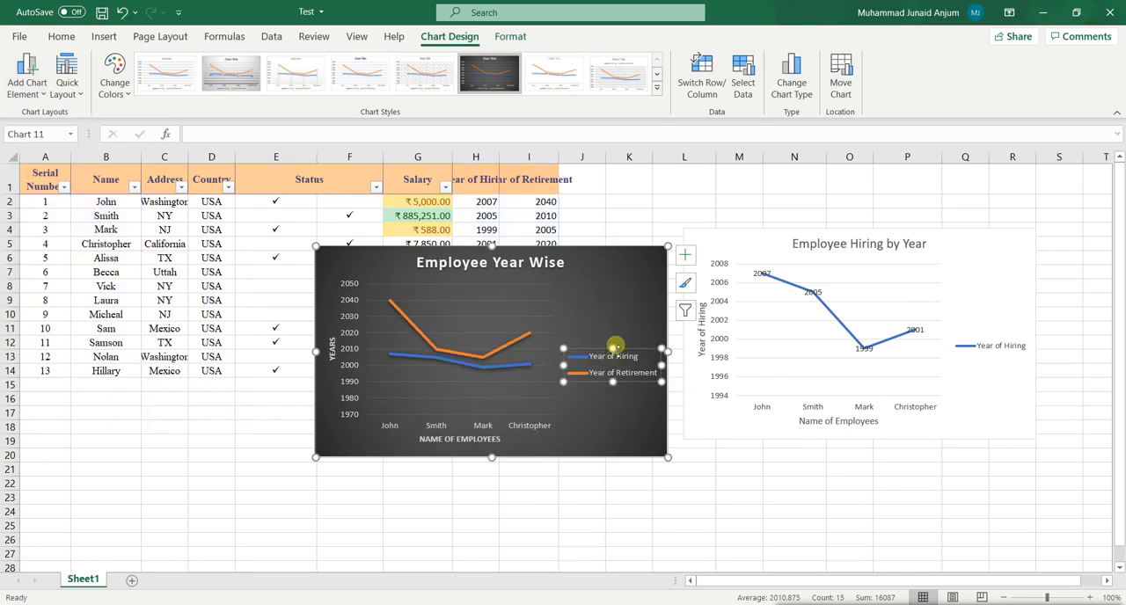
pyautogui.moveTo(633, 283); pyautogui.dragTo(633, 284)
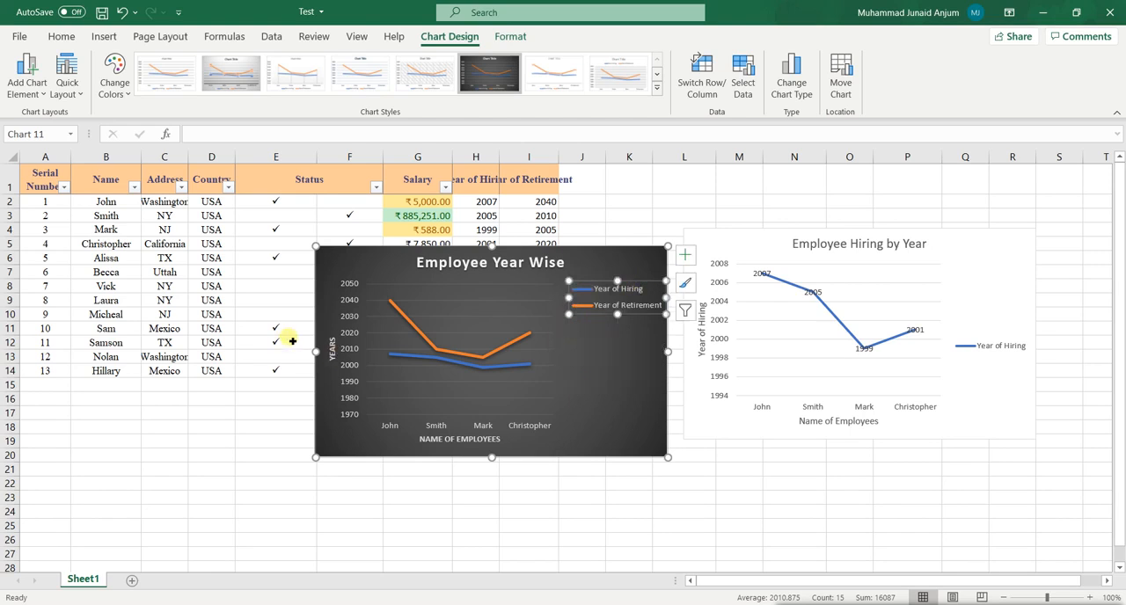
# Enlarge the dark chart in width and height and shift its legend into the chart's upper-right corner.
pyautogui.moveTo(315, 351); pyautogui.dragTo(199, 351)
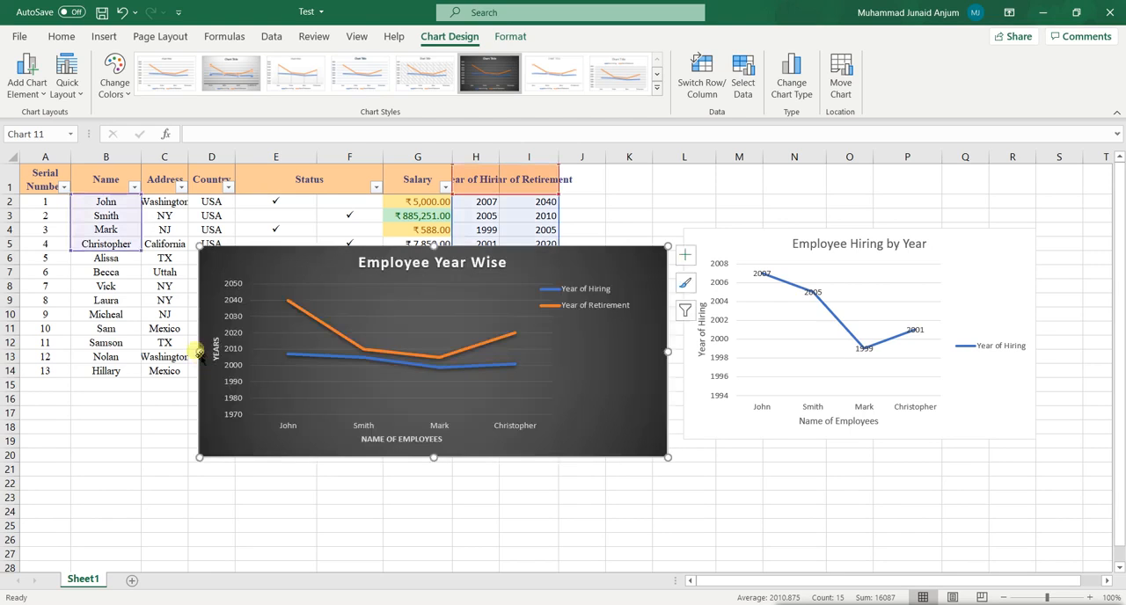
pyautogui.moveTo(433, 456); pyautogui.dragTo(434, 483)
pyautogui.moveTo(669, 364); pyautogui.dragTo(679, 368)
pyautogui.click(597, 282)
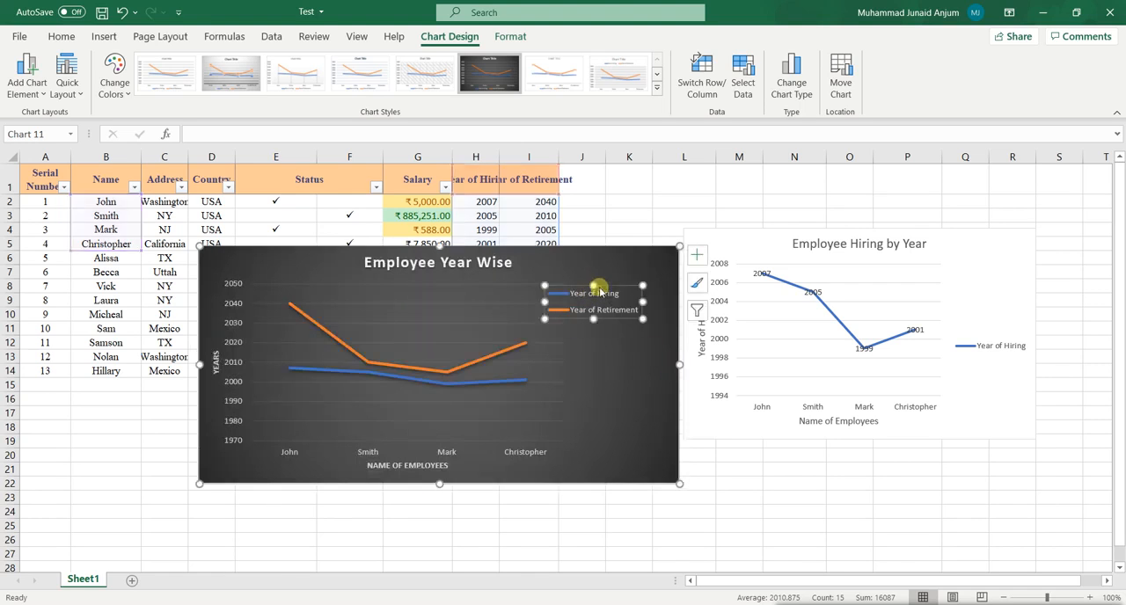
pyautogui.moveTo(606, 289); pyautogui.dragTo(637, 286)
pyautogui.click(607, 350)
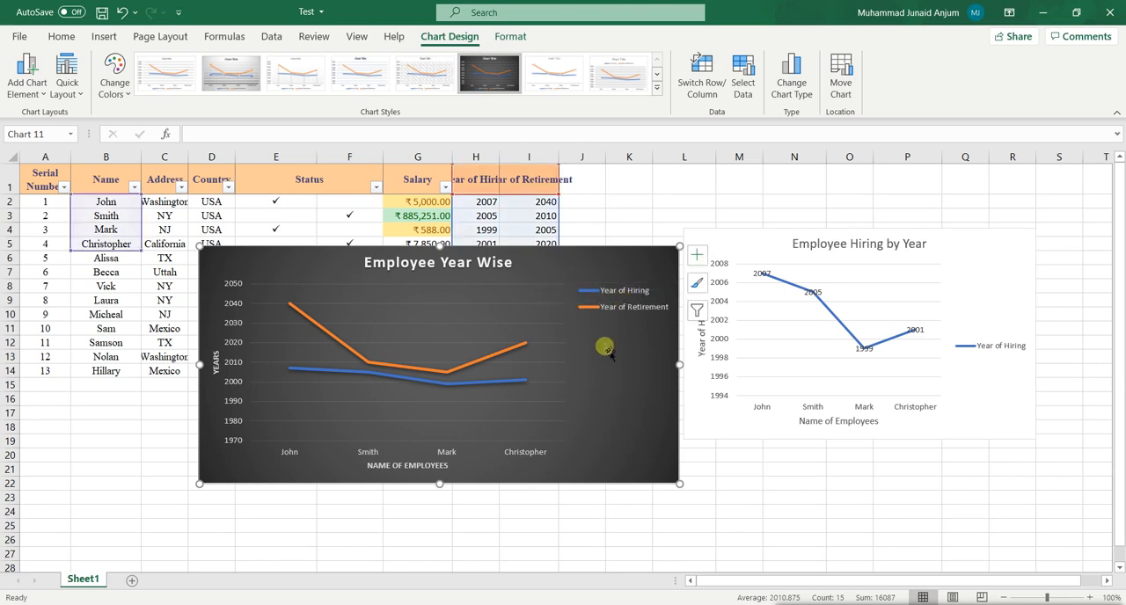
# Examine the Year of Retirement and Year of Hiring lines by selecting each series in the chart.
pyautogui.click(489, 358)
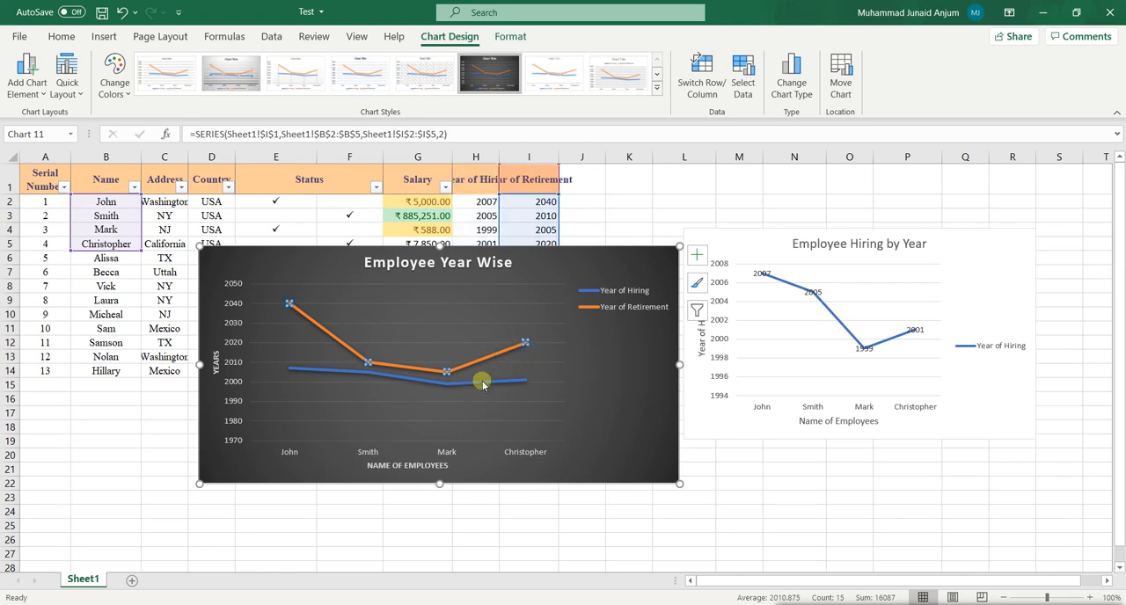
pyautogui.click(330, 370)
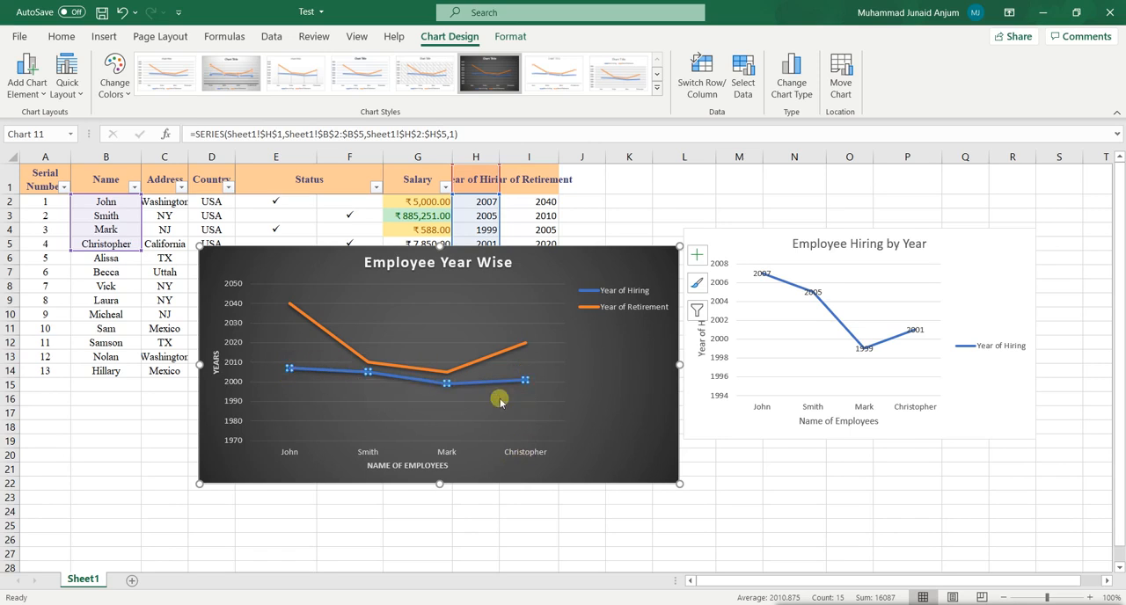
pyautogui.click(598, 394)
pyautogui.click(486, 360)
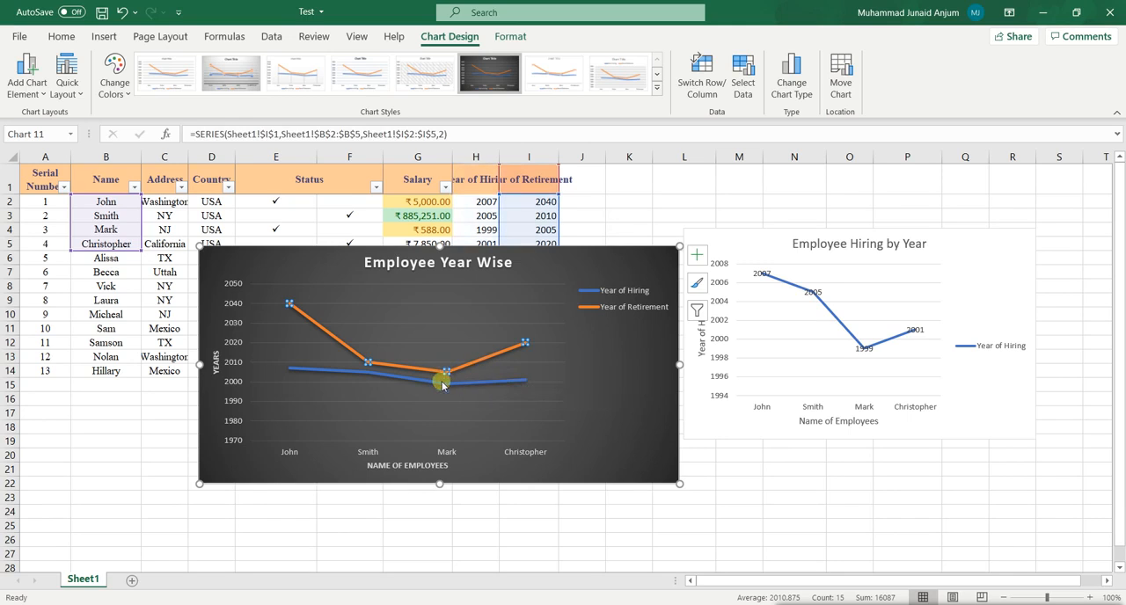
pyautogui.click(620, 422)
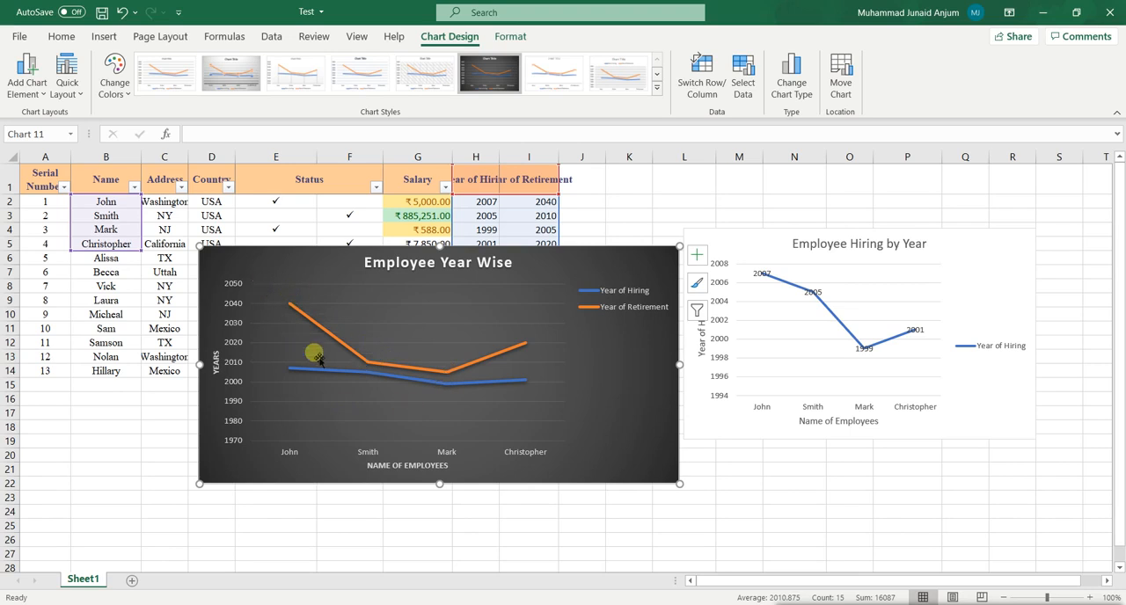
pyautogui.click(427, 370)
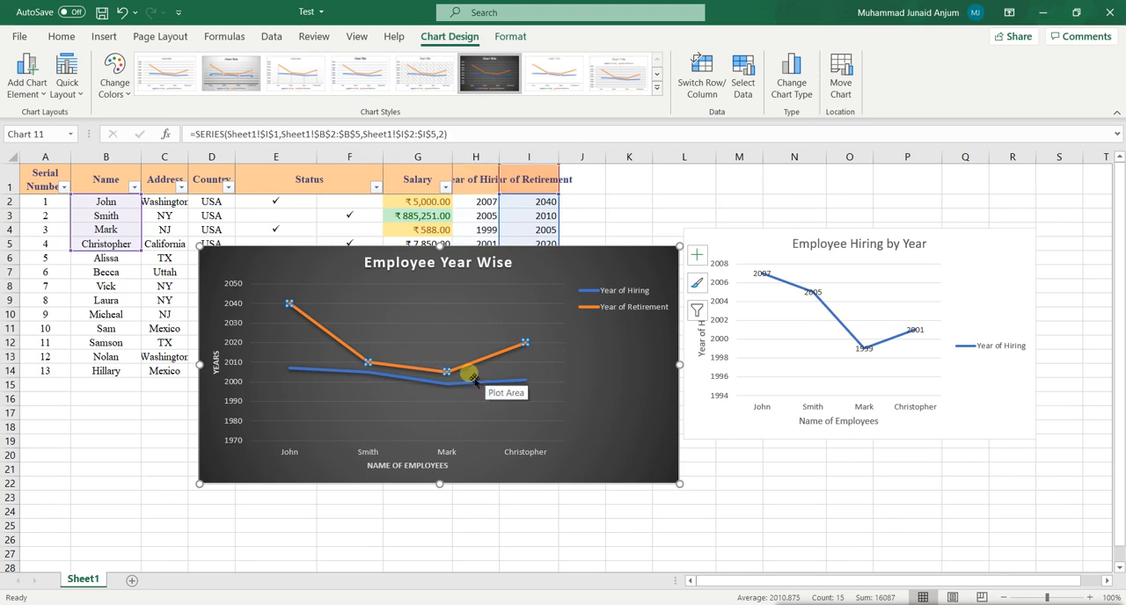
pyautogui.doubleClick(463, 369)
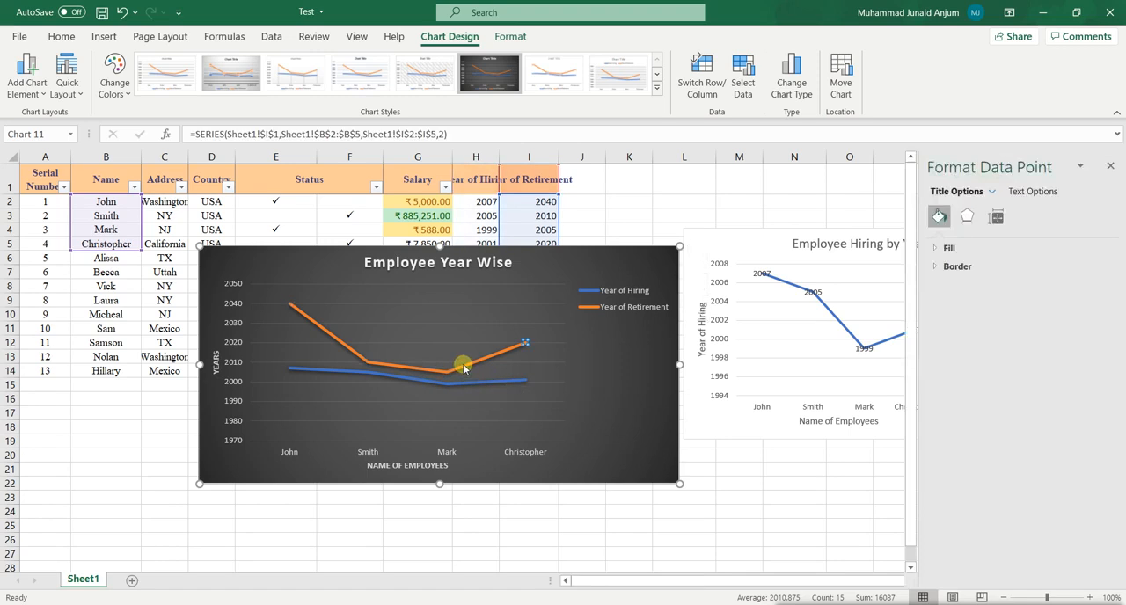
pyautogui.click(1109, 166)
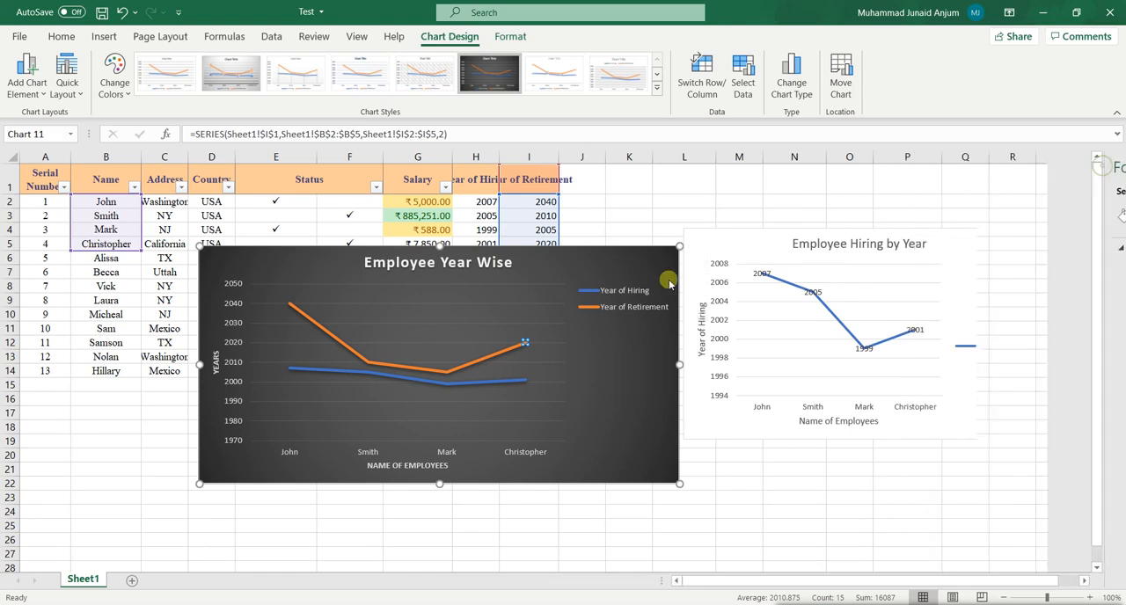
pyautogui.click(458, 387)
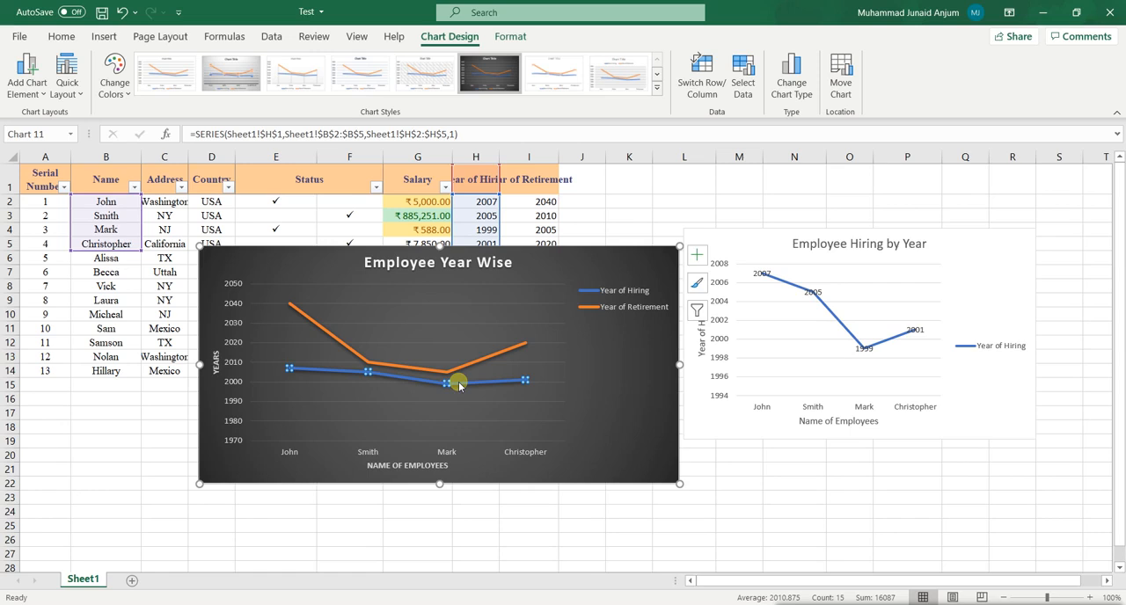
# Give the Christopher point on the Year of Hiring line a built-in X marker of size 6.
pyautogui.doubleClick(459, 385)
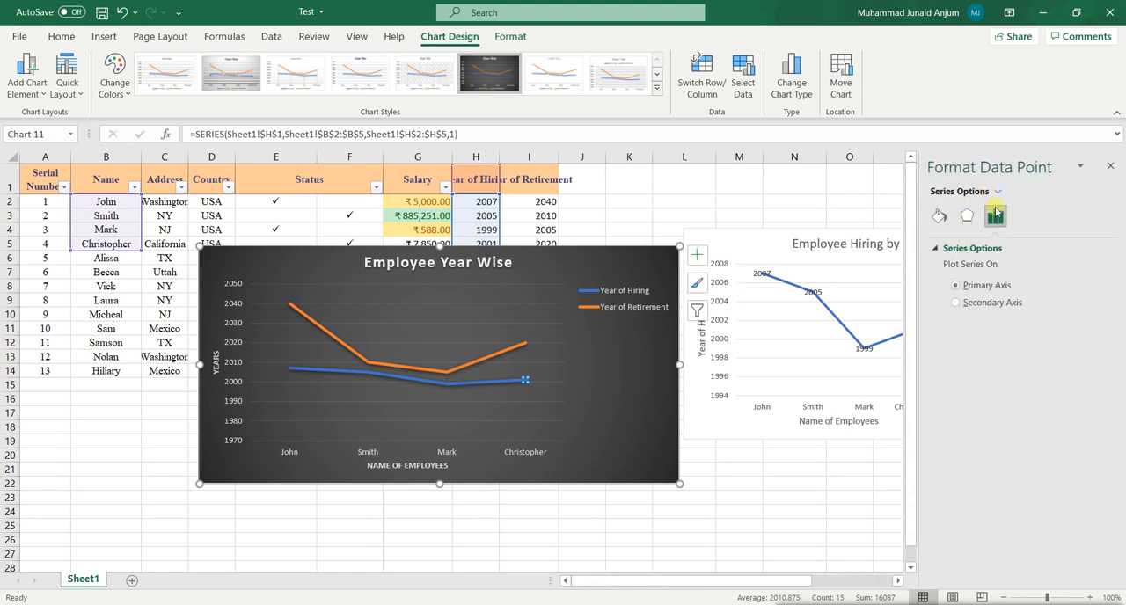
pyautogui.click(938, 216)
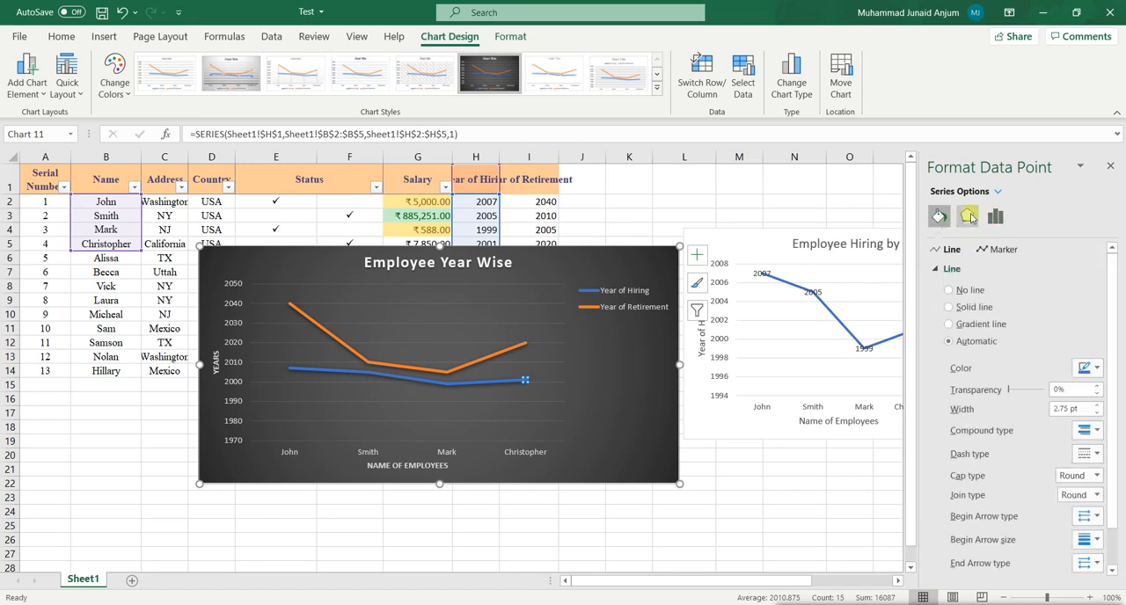
pyautogui.click(968, 216)
pyautogui.click(995, 216)
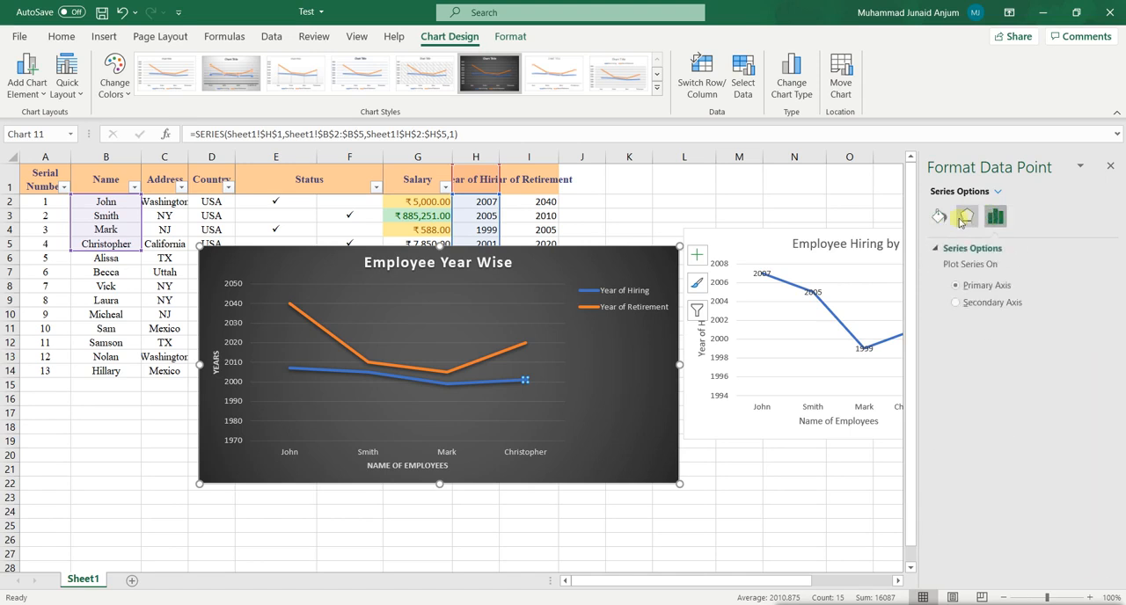
pyautogui.click(939, 215)
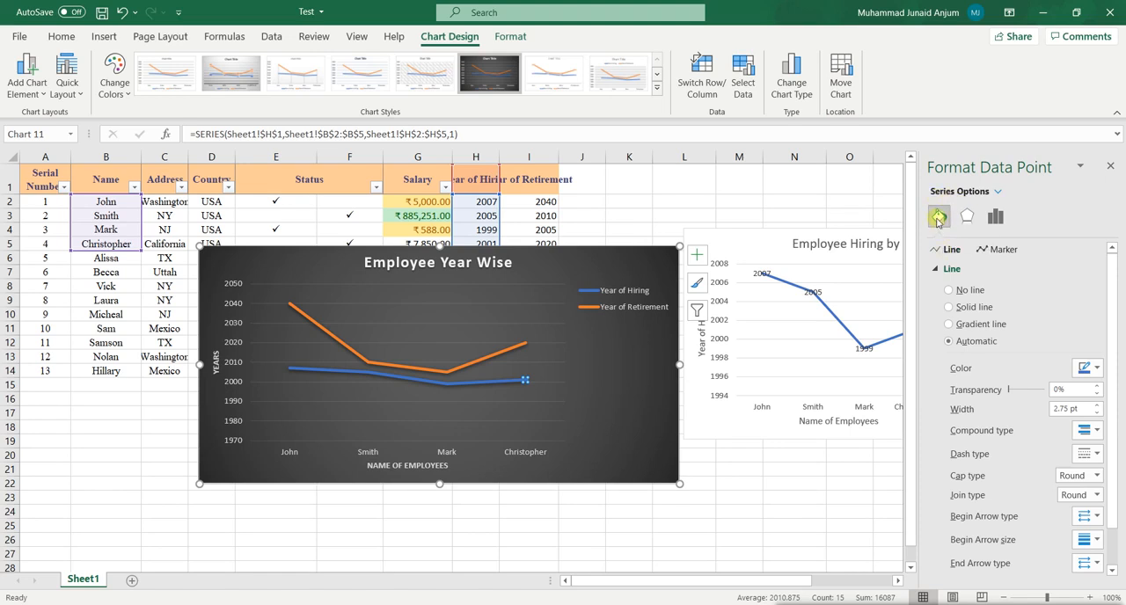
pyautogui.click(998, 252)
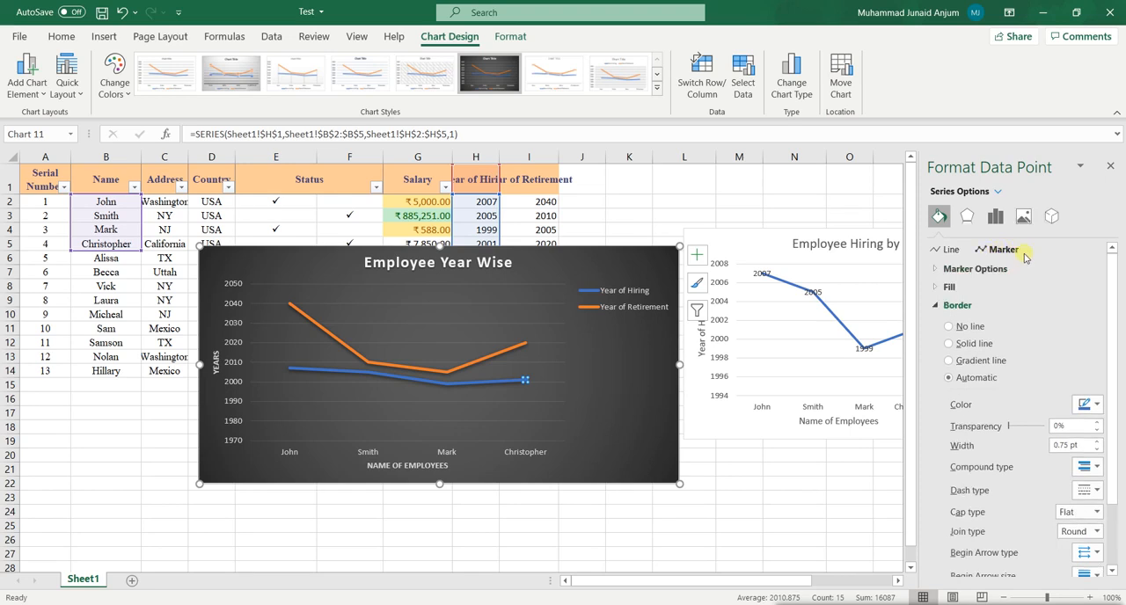
pyautogui.click(935, 269)
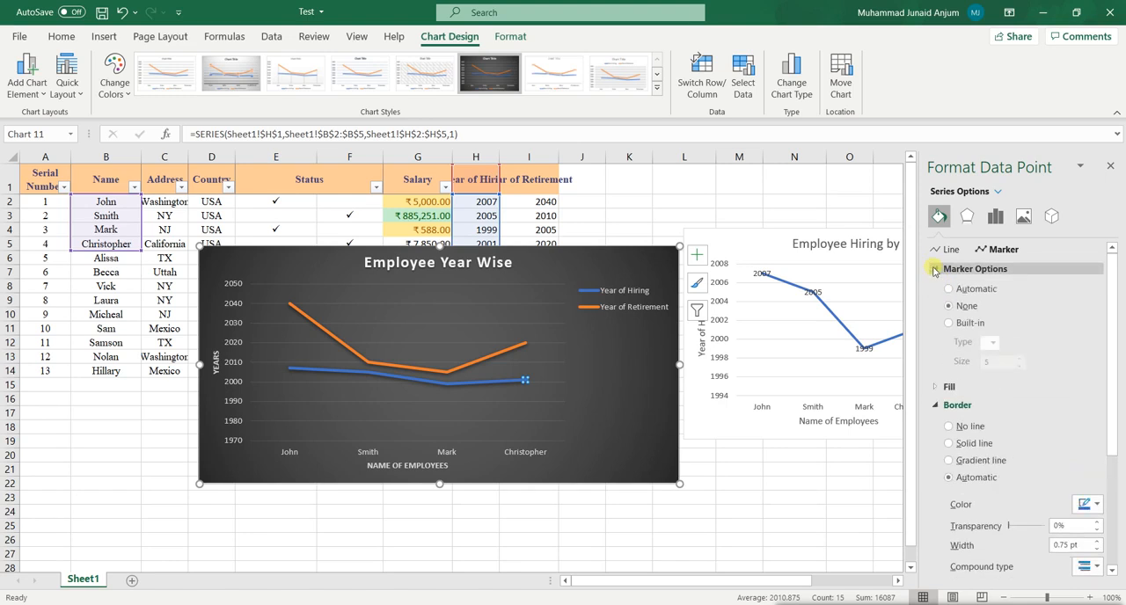
pyautogui.click(968, 324)
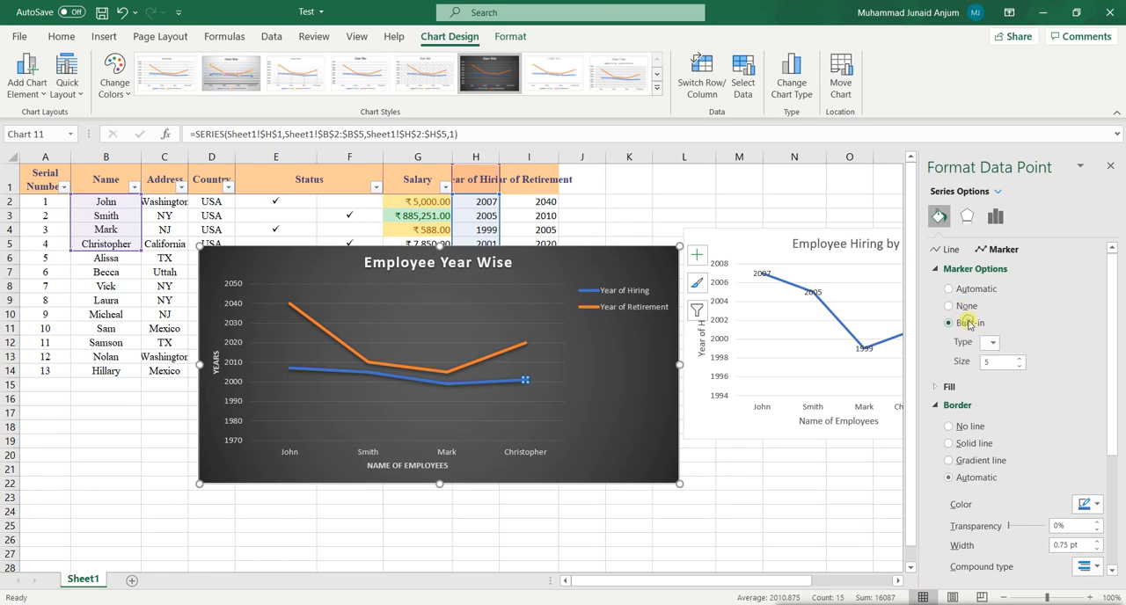
pyautogui.click(993, 346)
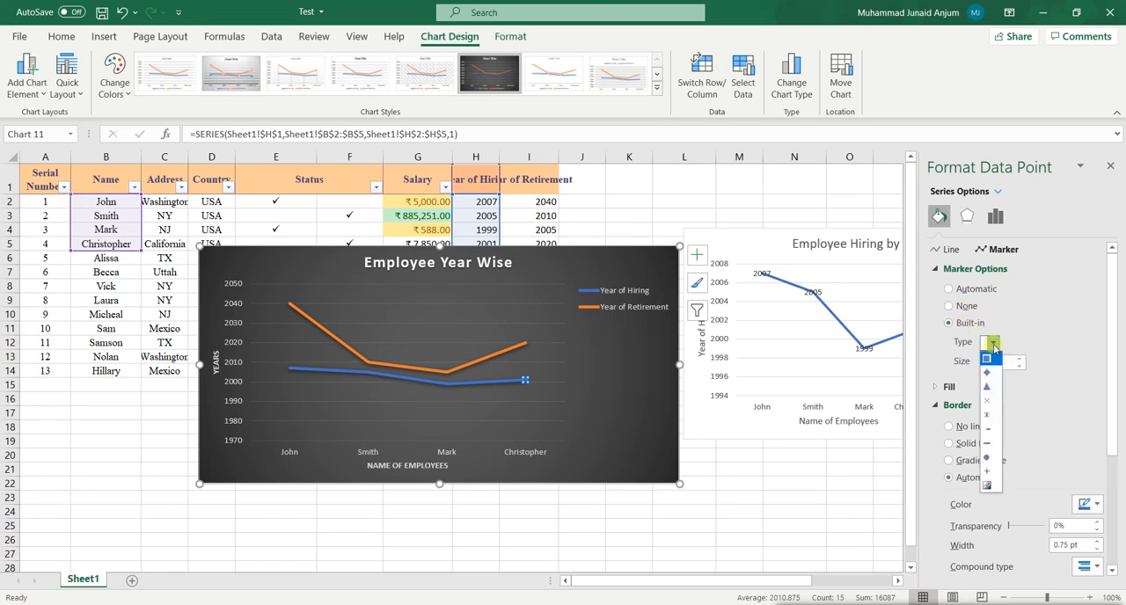
pyautogui.click(990, 400)
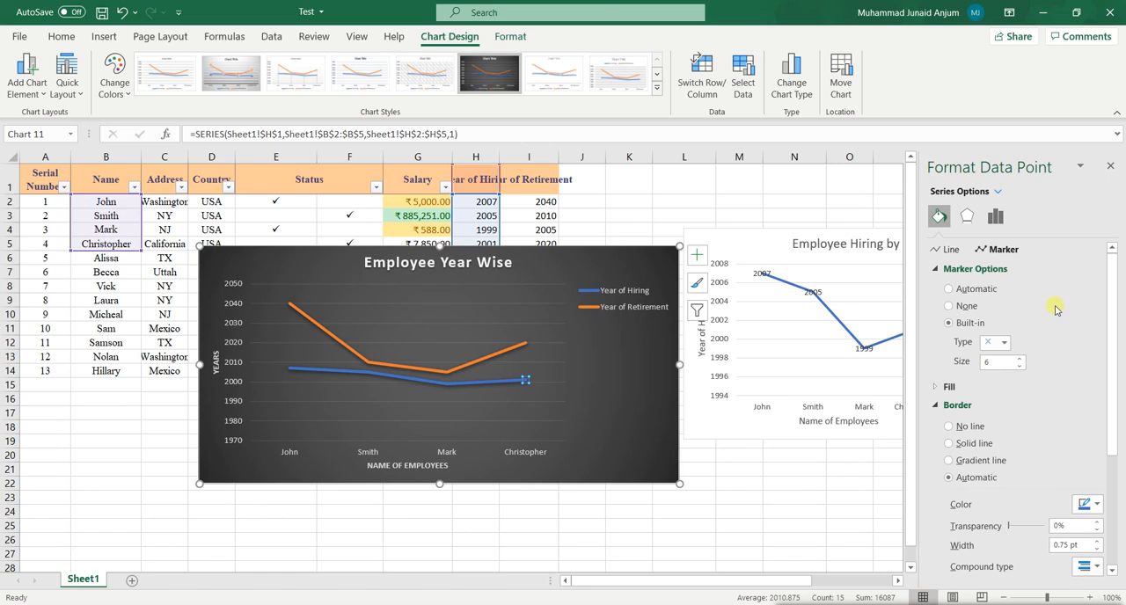
# Add built-in square markers of size 10 to the whole Year of Hiring line.
pyautogui.click(528, 385)
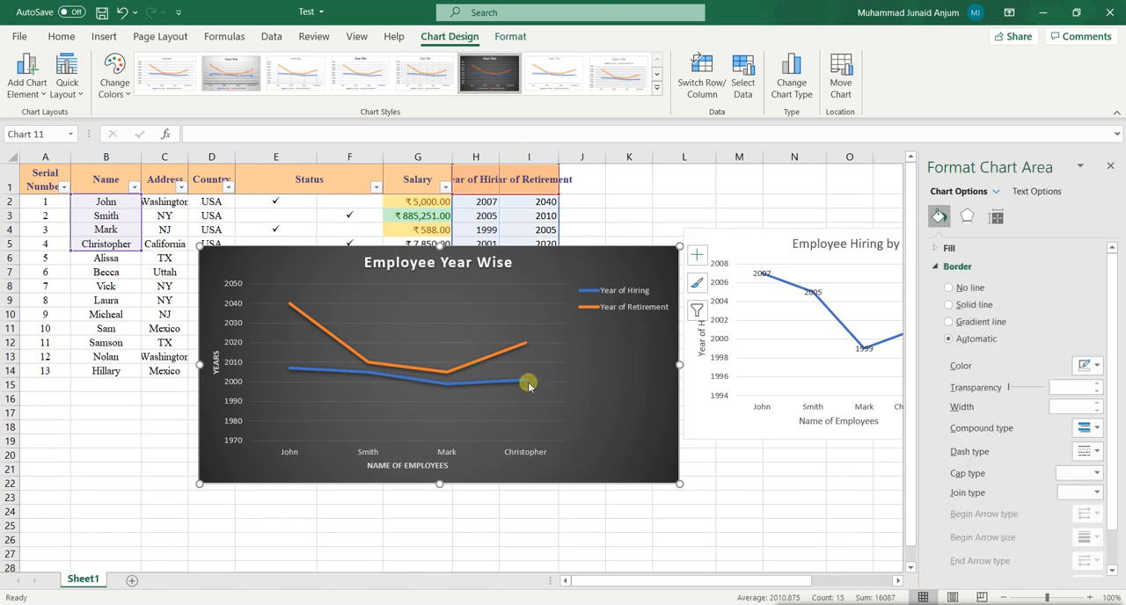
pyautogui.click(524, 382)
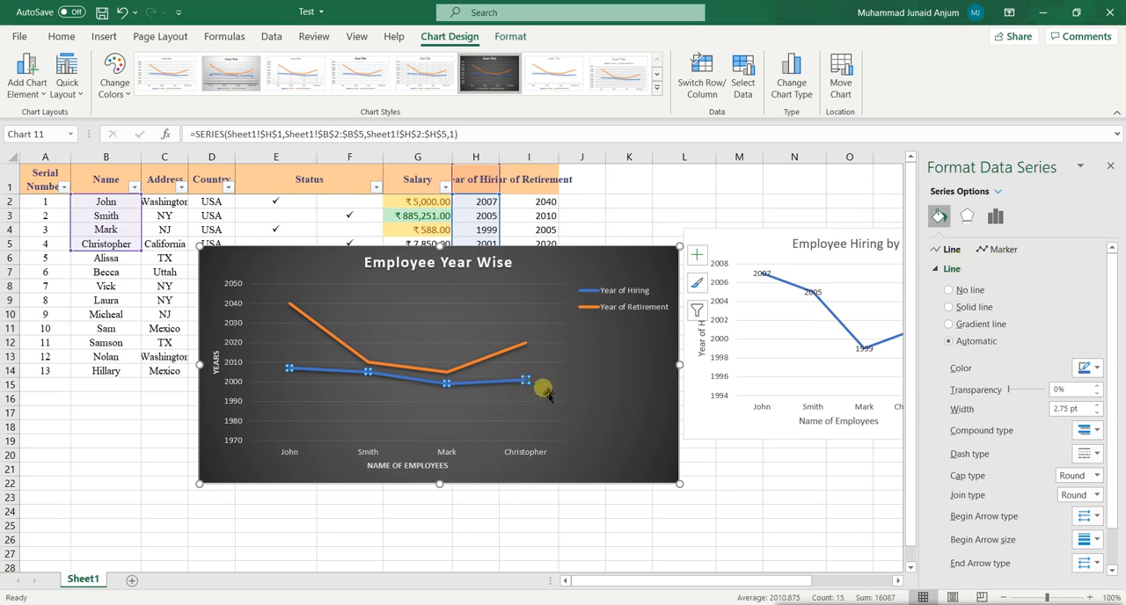
pyautogui.click(514, 392)
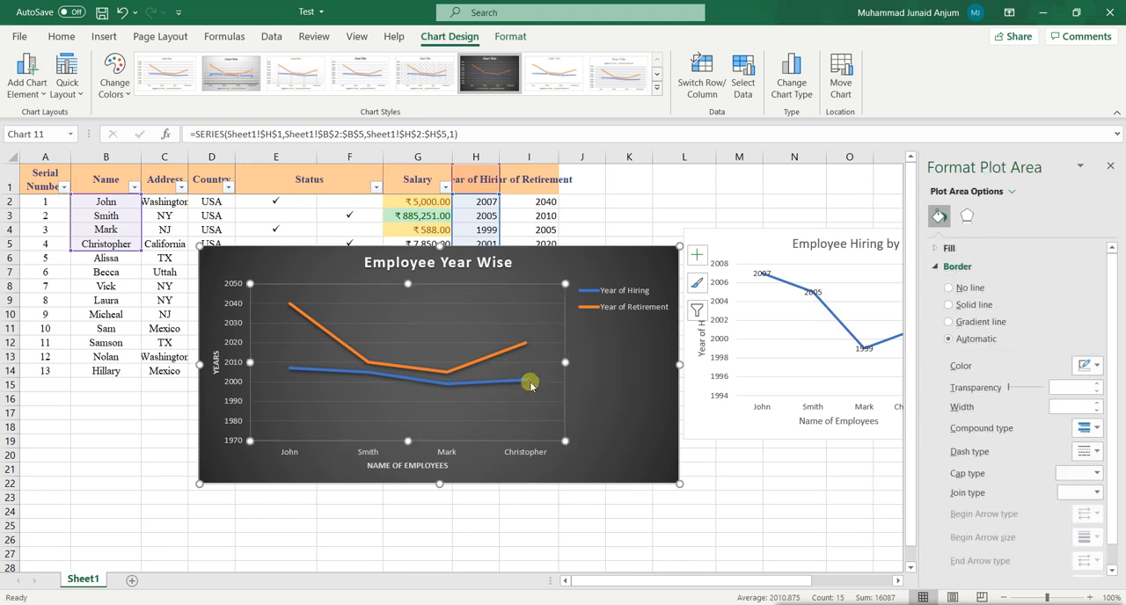
pyautogui.click(501, 384)
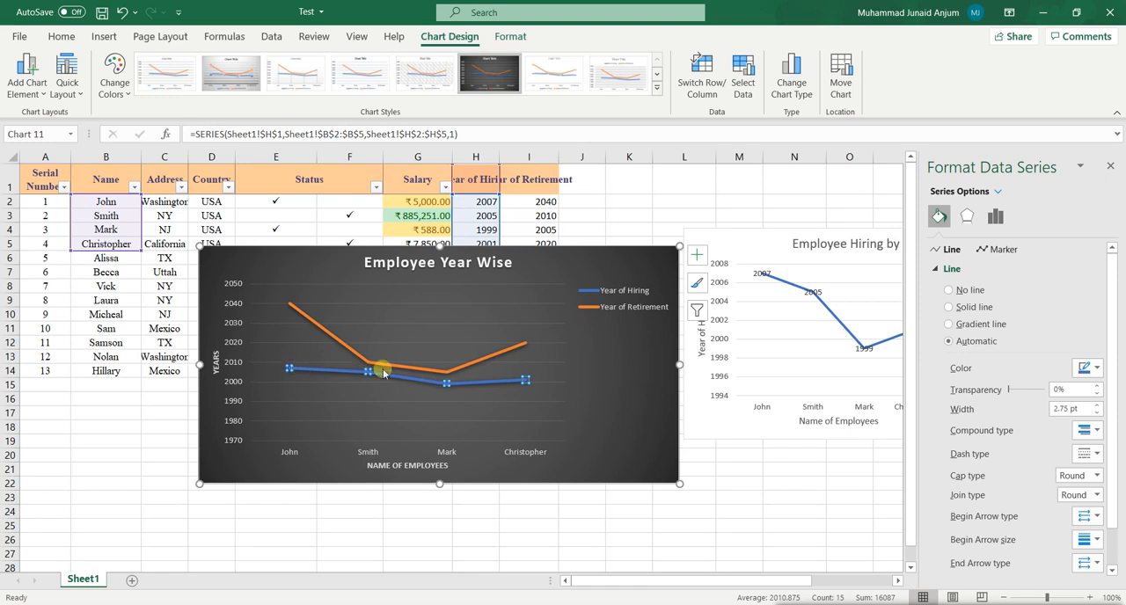
pyautogui.click(999, 251)
pyautogui.click(959, 270)
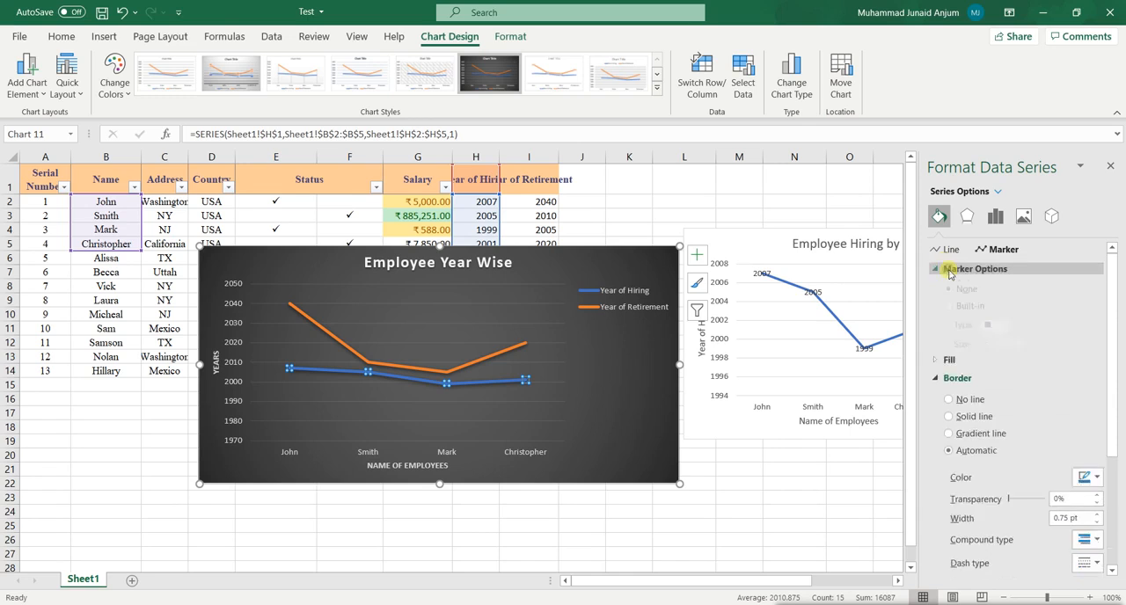
pyautogui.click(972, 324)
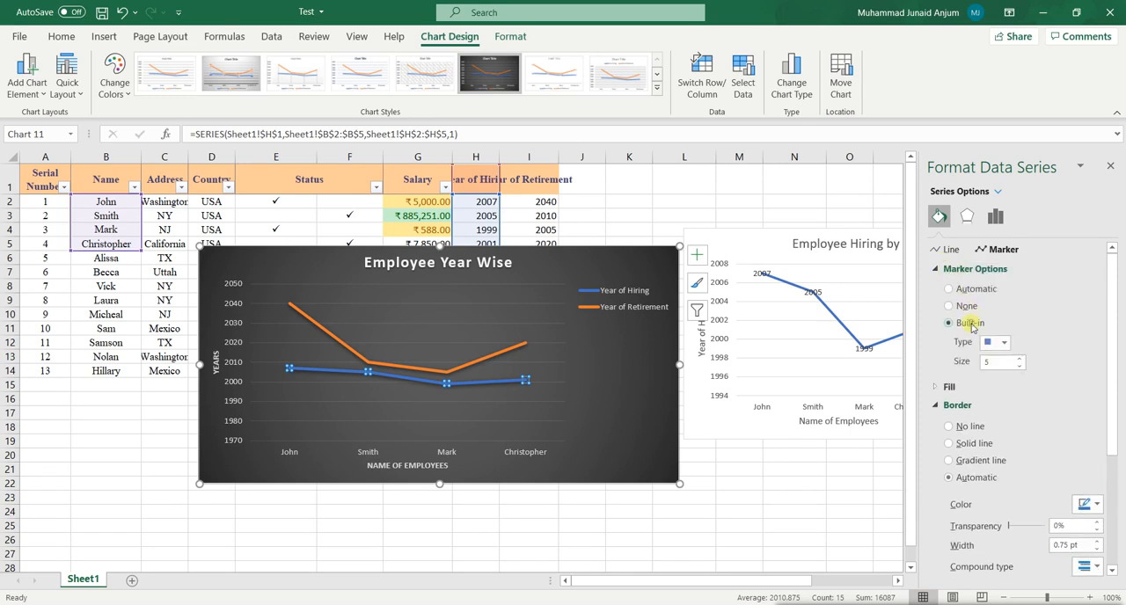
pyautogui.click(1019, 359)
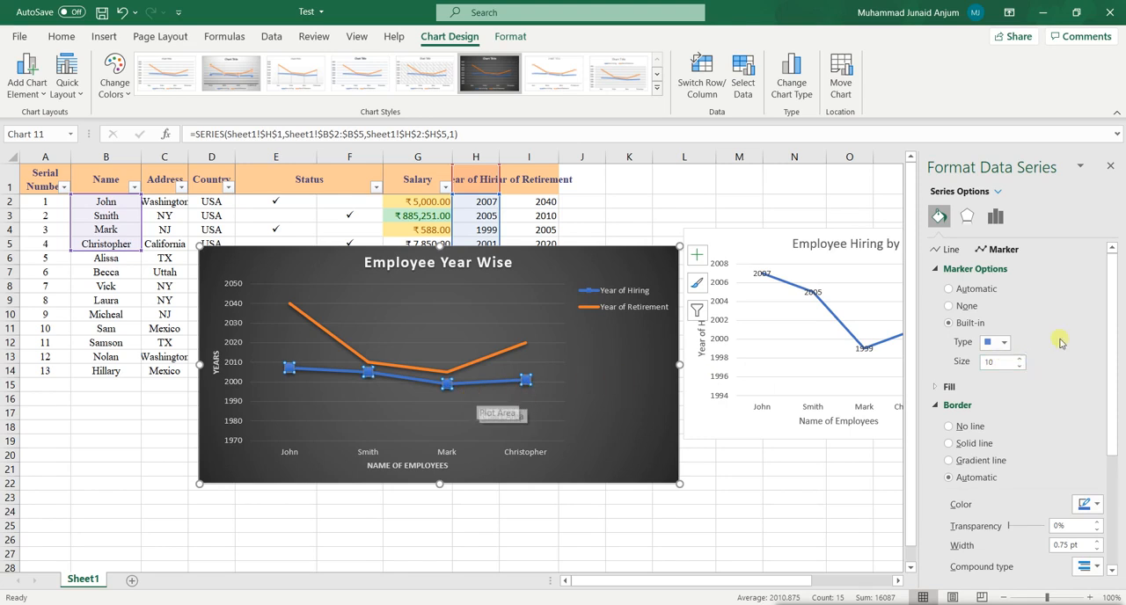
pyautogui.click(641, 394)
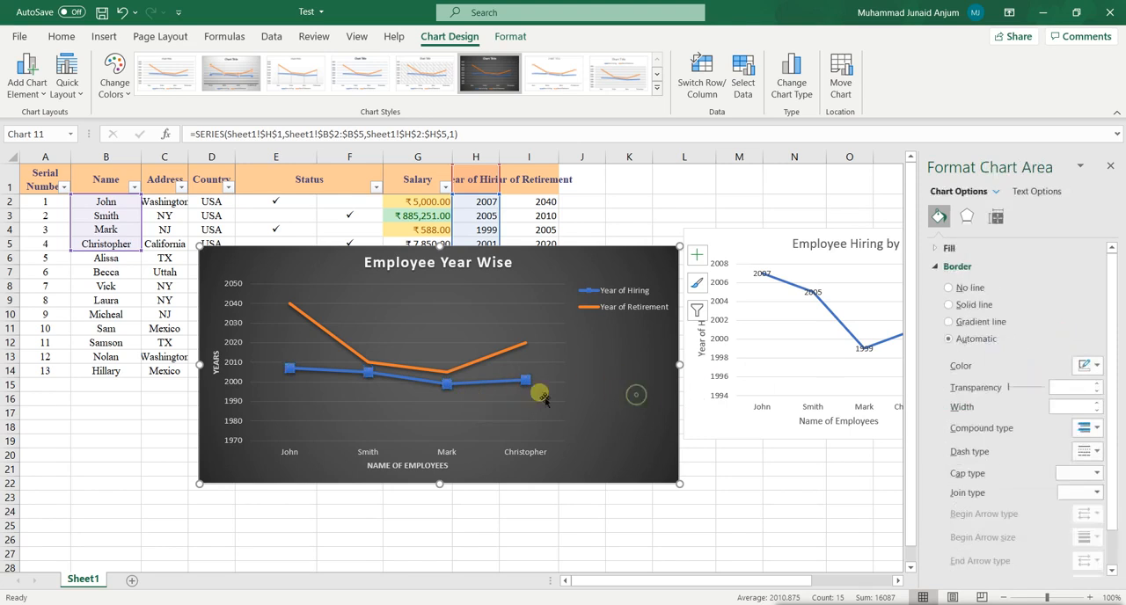
# Add built-in circle markers of size 8 to the Year of Retirement line and close the formatting pane.
pyautogui.click(476, 364)
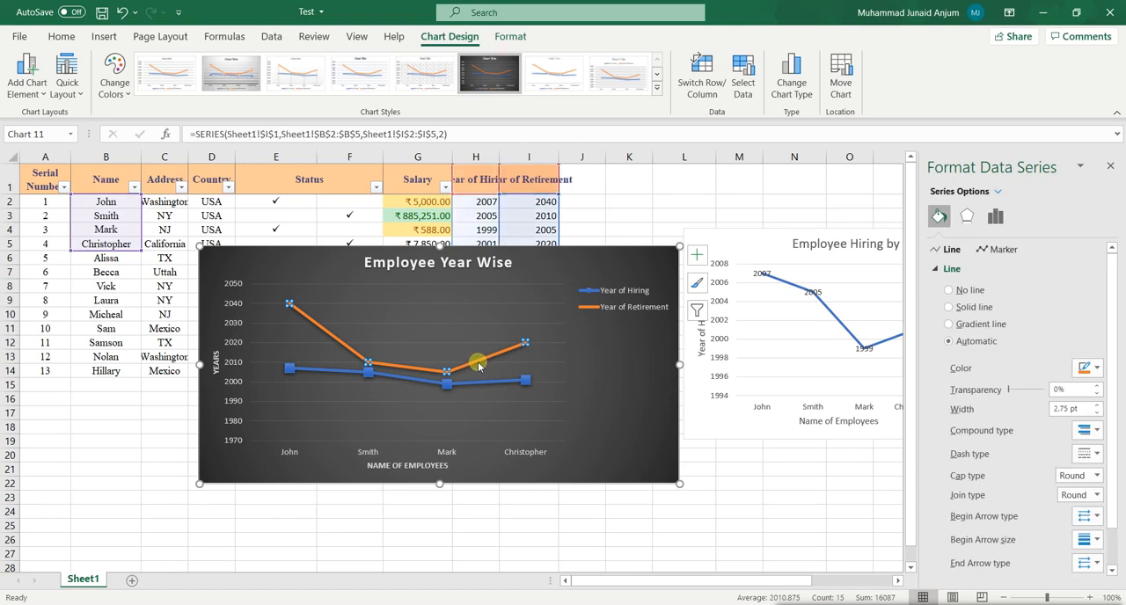
pyautogui.click(1007, 251)
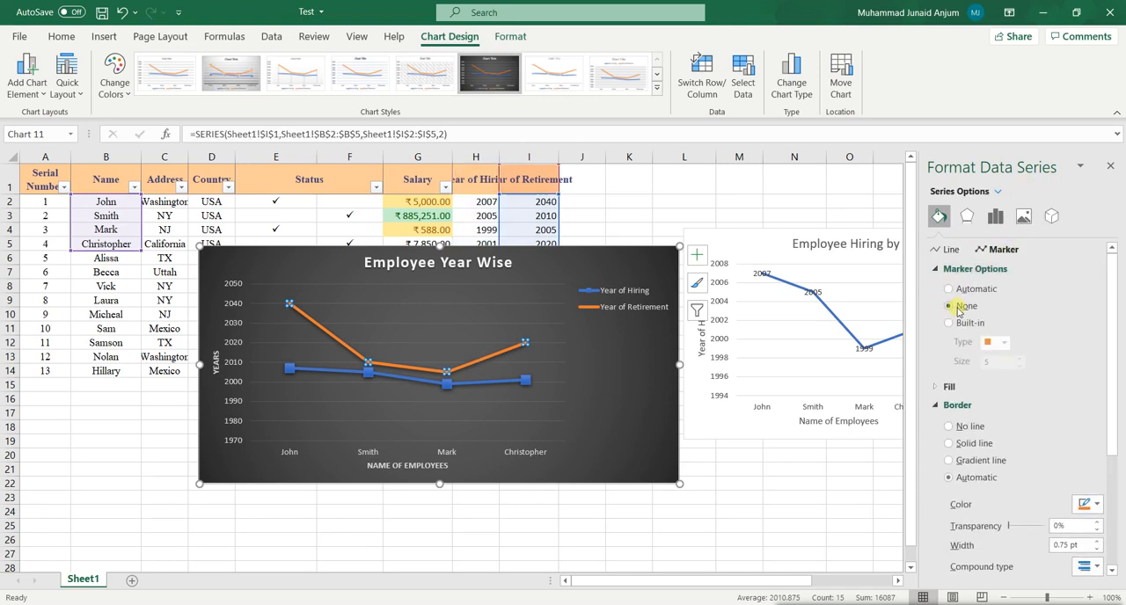
pyautogui.click(966, 324)
pyautogui.click(994, 342)
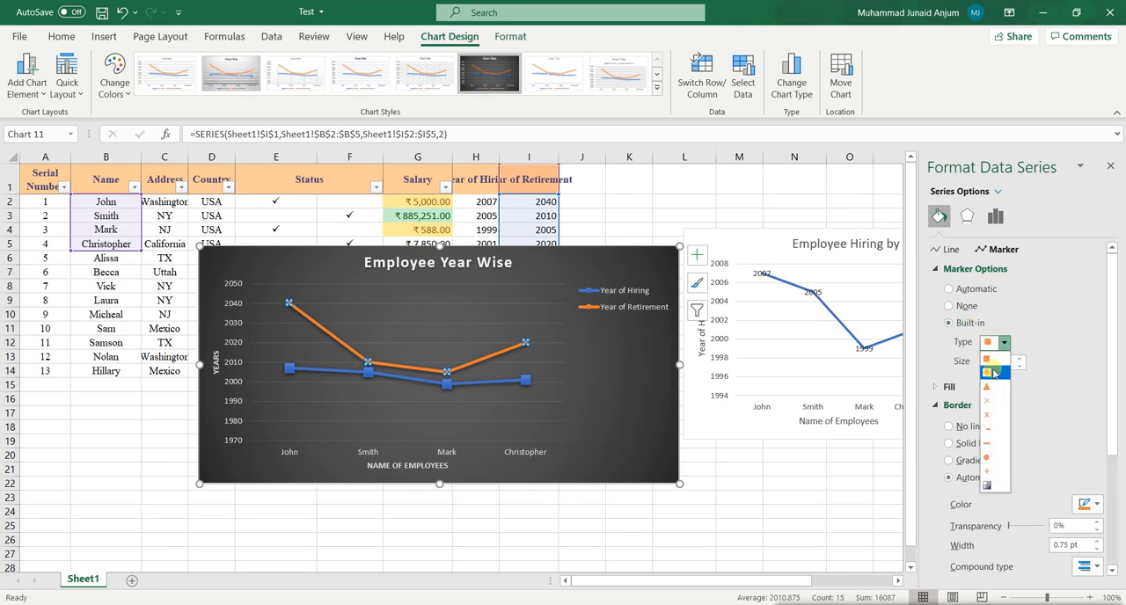
pyautogui.click(987, 456)
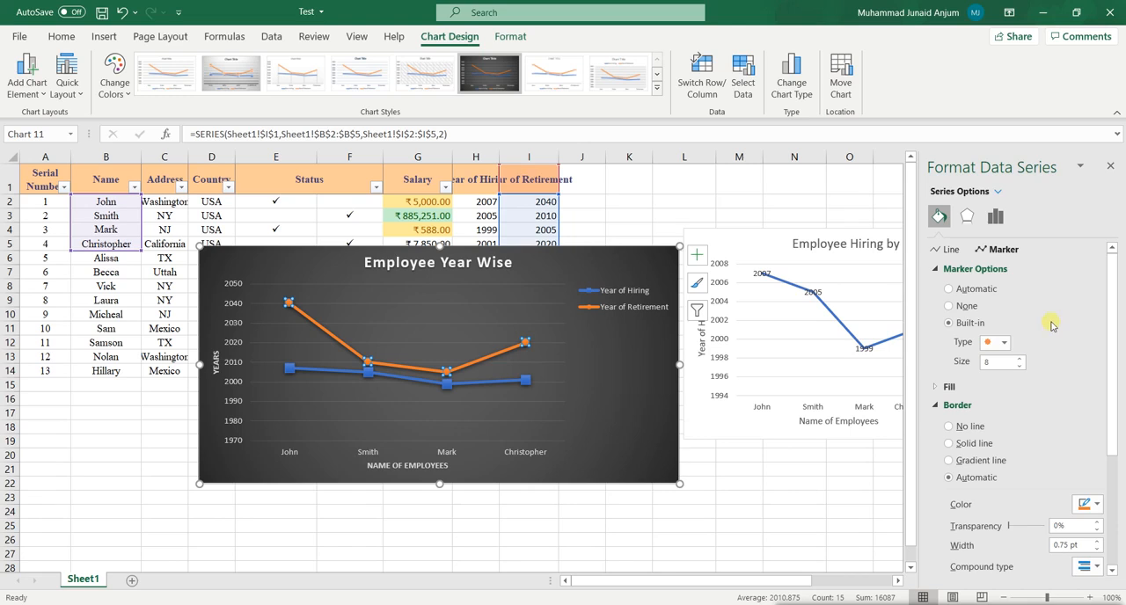
pyautogui.click(604, 379)
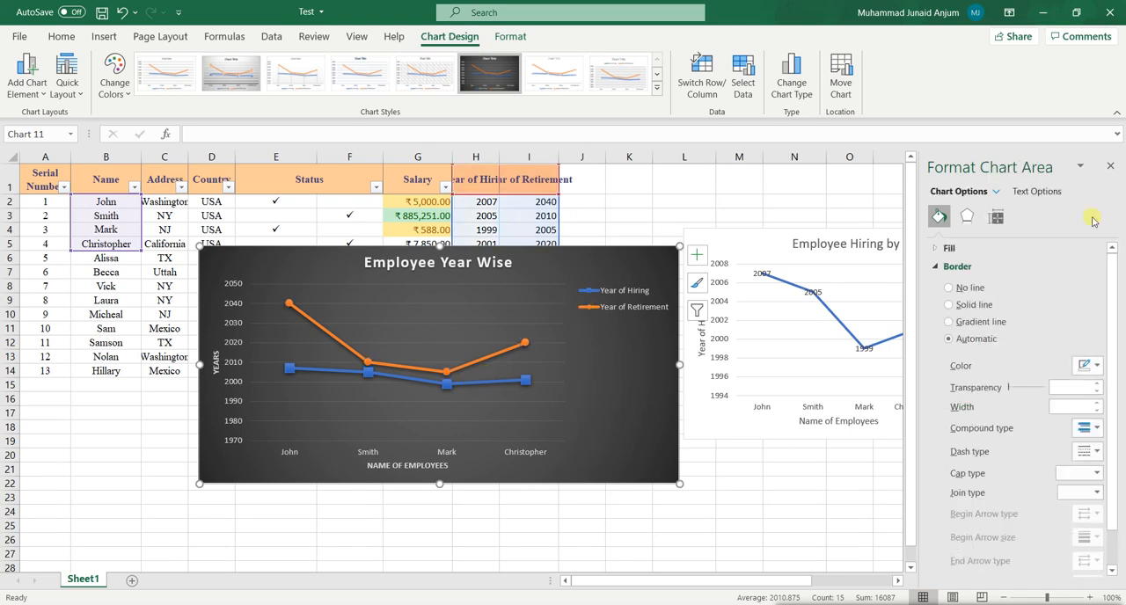
pyautogui.click(1111, 167)
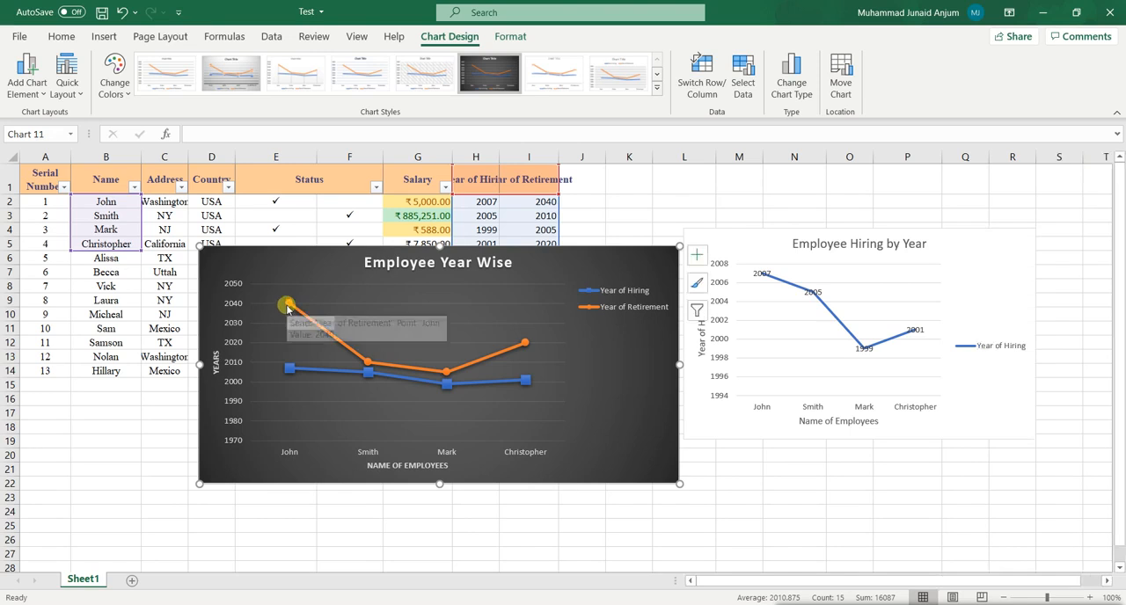
# Move the Employee Year Wise chart off the employee table onto the Employee Hiring by Year chart, and select cell F19.
pyautogui.moveTo(368, 365)
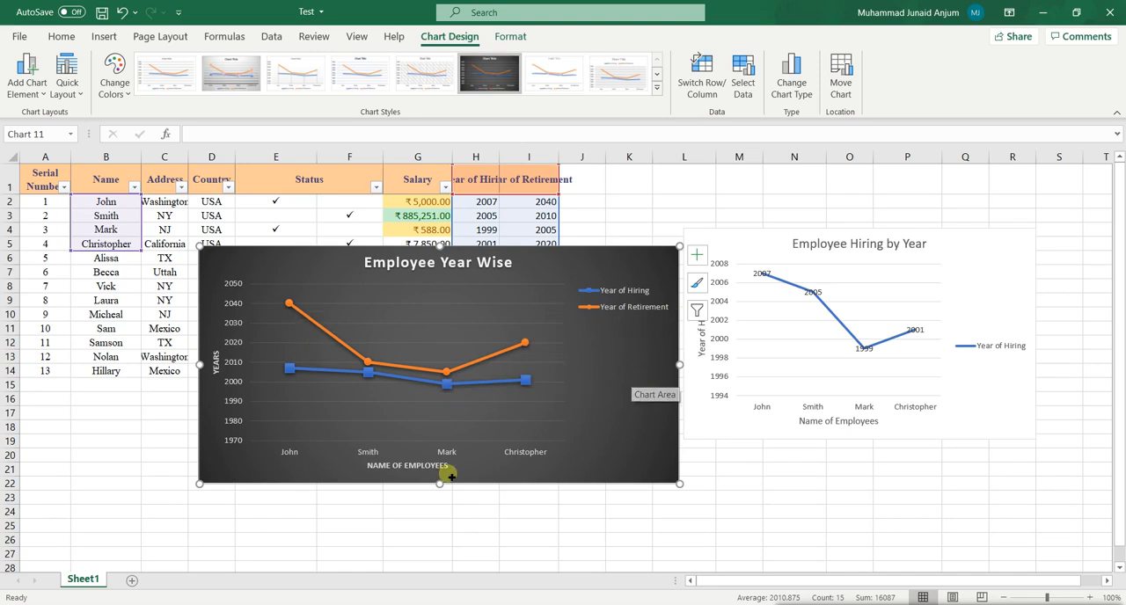
pyautogui.moveTo(666, 455); pyautogui.dragTo(961, 408)
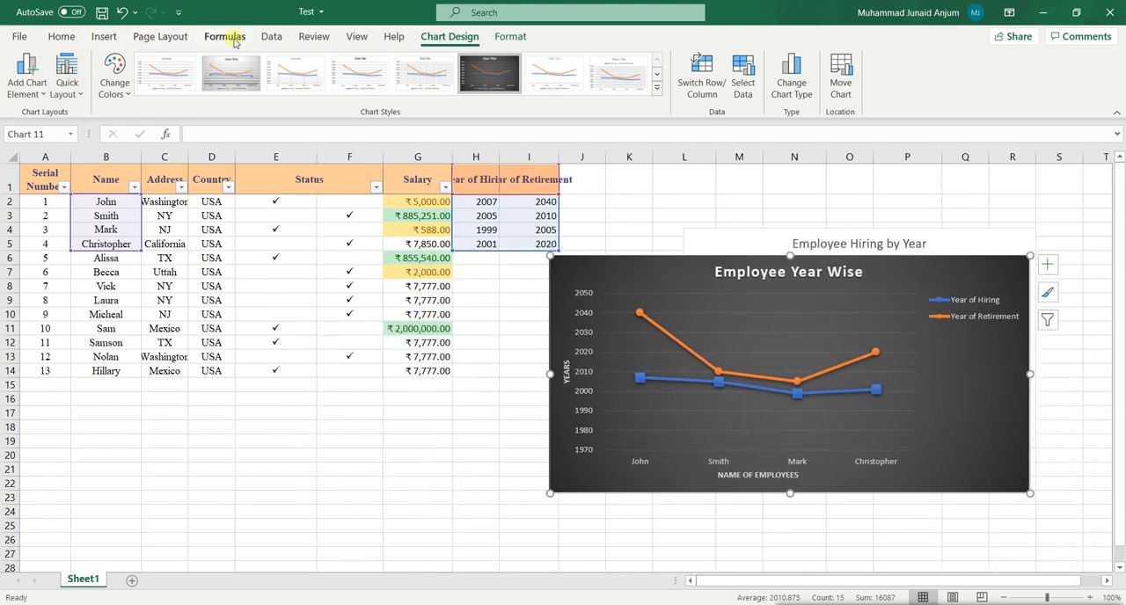
pyautogui.click(102, 40)
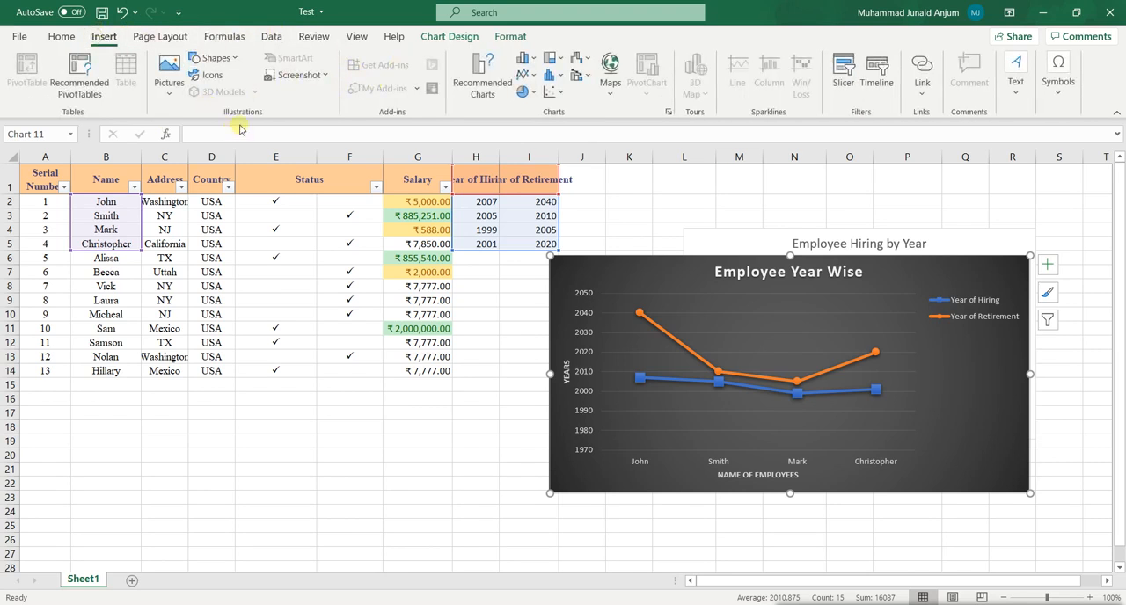
pyautogui.click(325, 447)
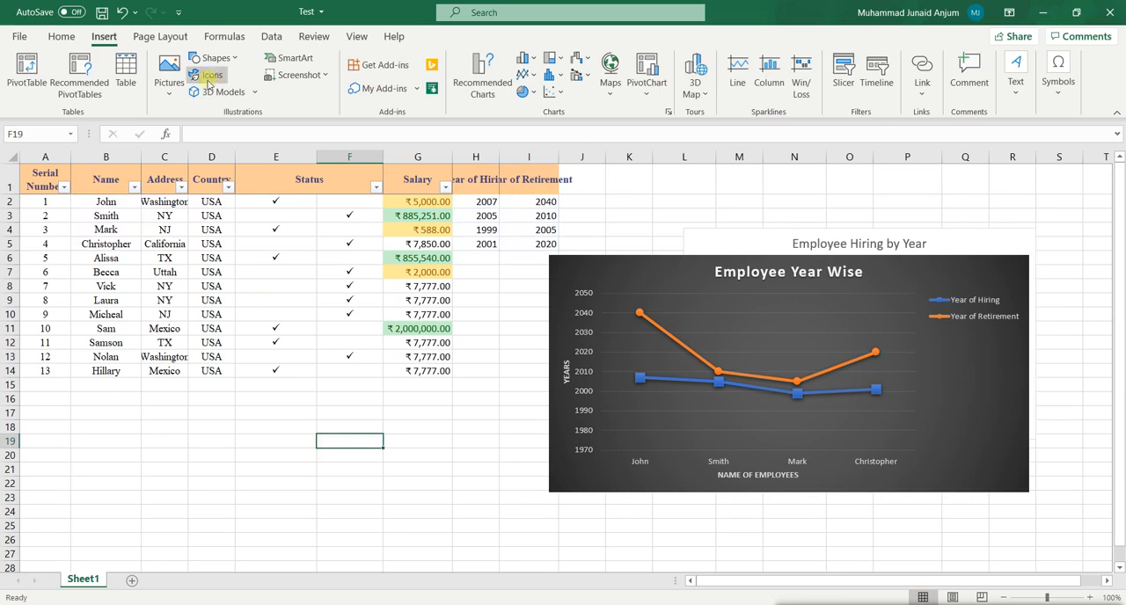
# Draw an oval about 1.33" high and 1.98" wide below the employee table and fill it white.
pyautogui.click(235, 58)
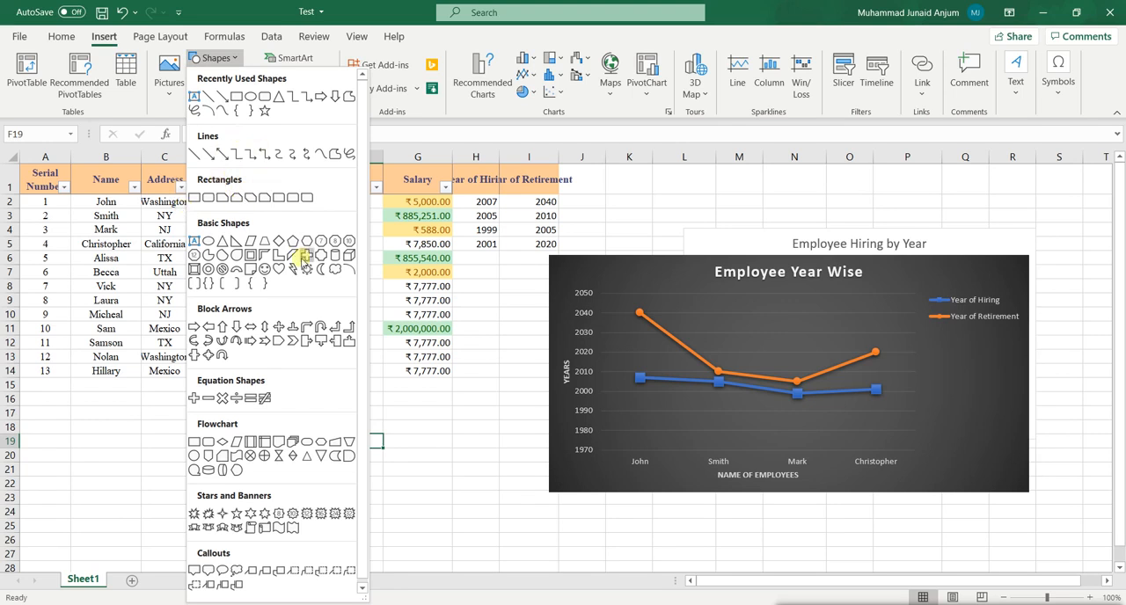
pyautogui.click(250, 97)
pyautogui.moveTo(199, 393); pyautogui.dragTo(340, 488)
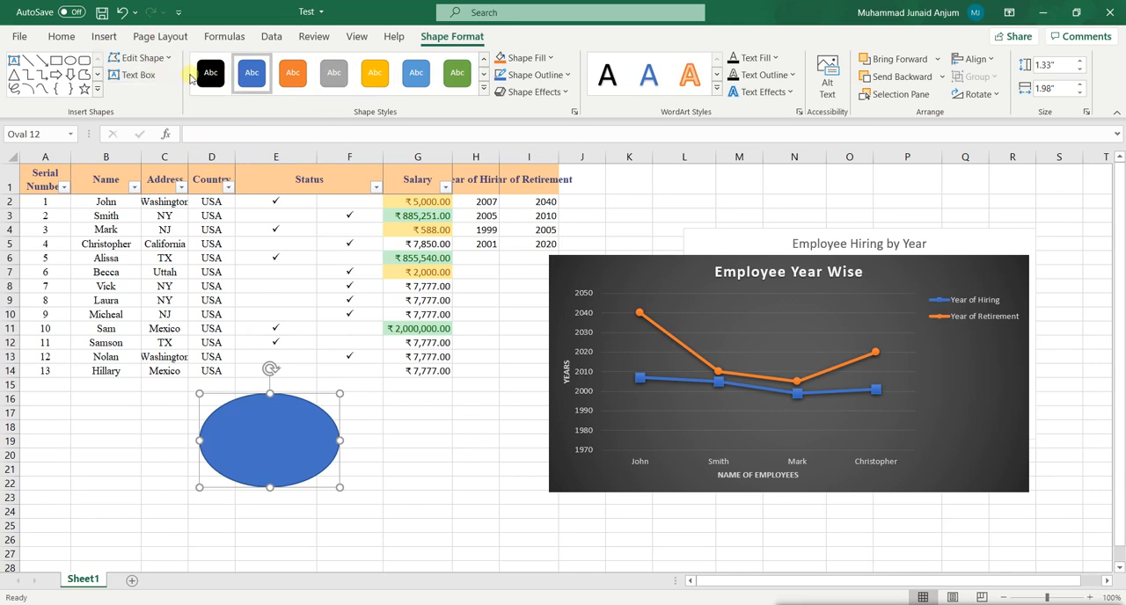
pyautogui.click(526, 57)
pyautogui.click(535, 77)
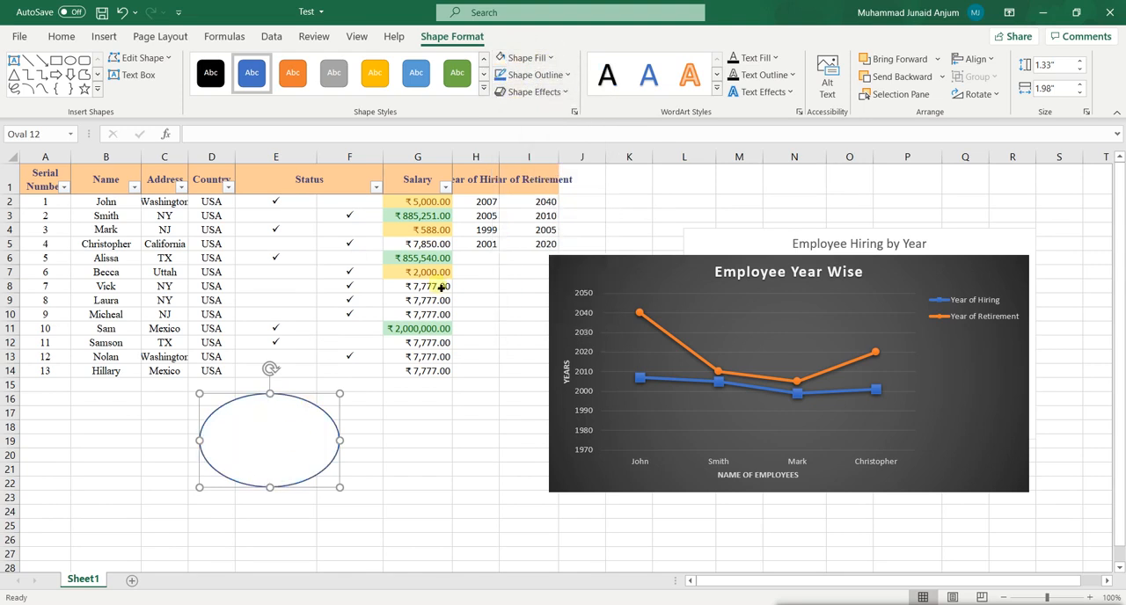
# Draw two small oval eyes, about 0.23" by 0.36", and a vertical nose line about 0.41" long inside the white oval.
pyautogui.click(69, 59)
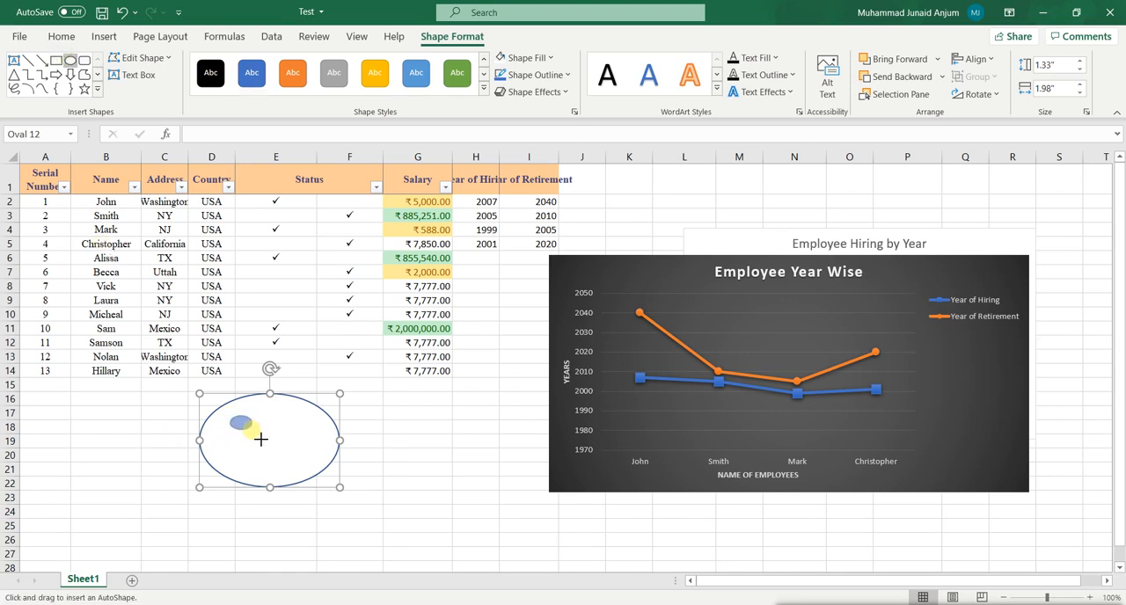
pyautogui.moveTo(260, 439); pyautogui.dragTo(257, 436)
pyautogui.click(69, 60)
pyautogui.moveTo(299, 433); pyautogui.dragTo(318, 442)
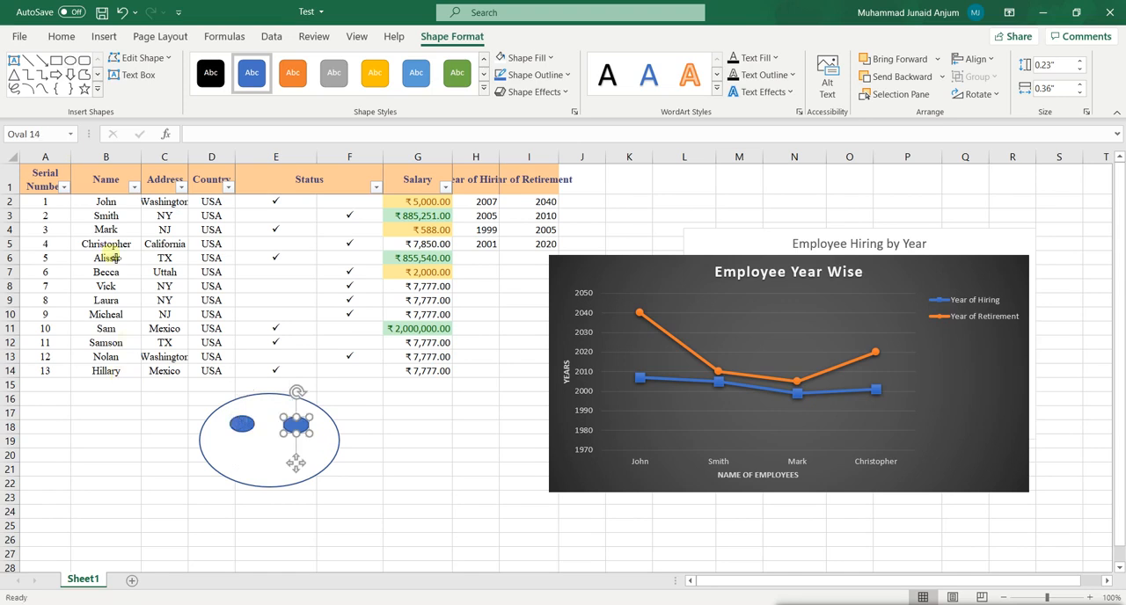
pyautogui.click(29, 60)
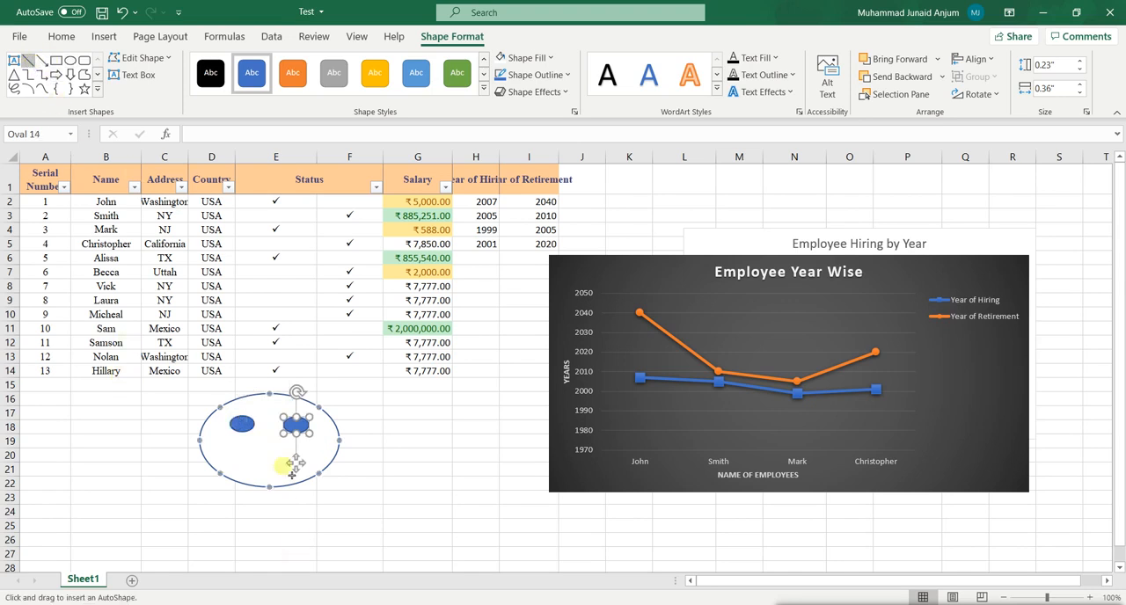
pyautogui.moveTo(267, 433); pyautogui.dragTo(268, 460)
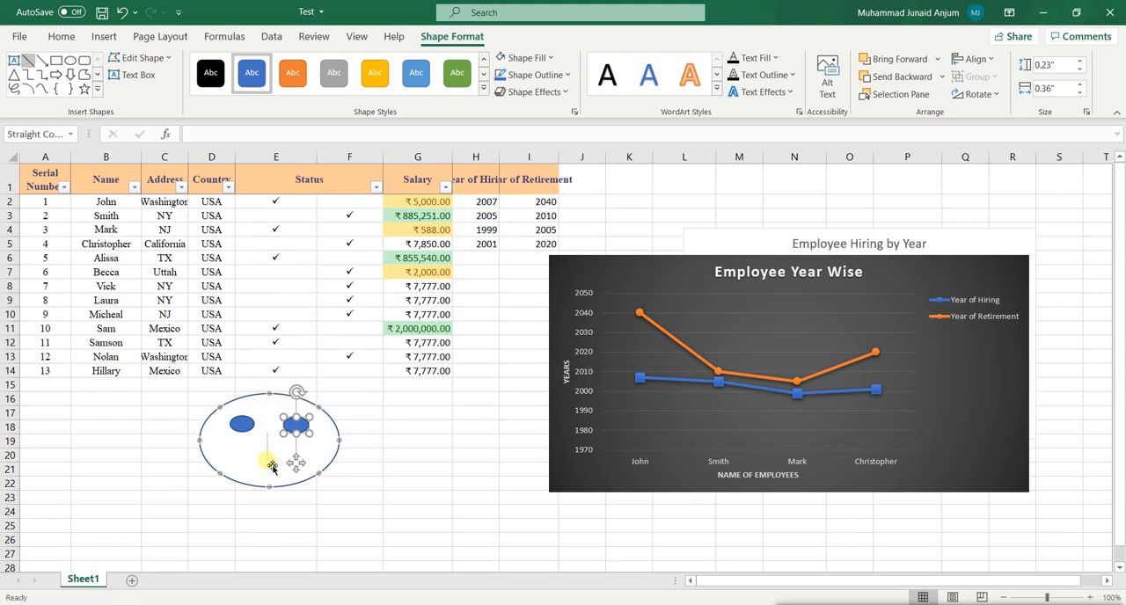
# Draw a rectangular mouth about 0.23" high and 0.82" wide at the bottom of the oval face, and nudge the nose line slightly upward.
pyautogui.click(56, 60)
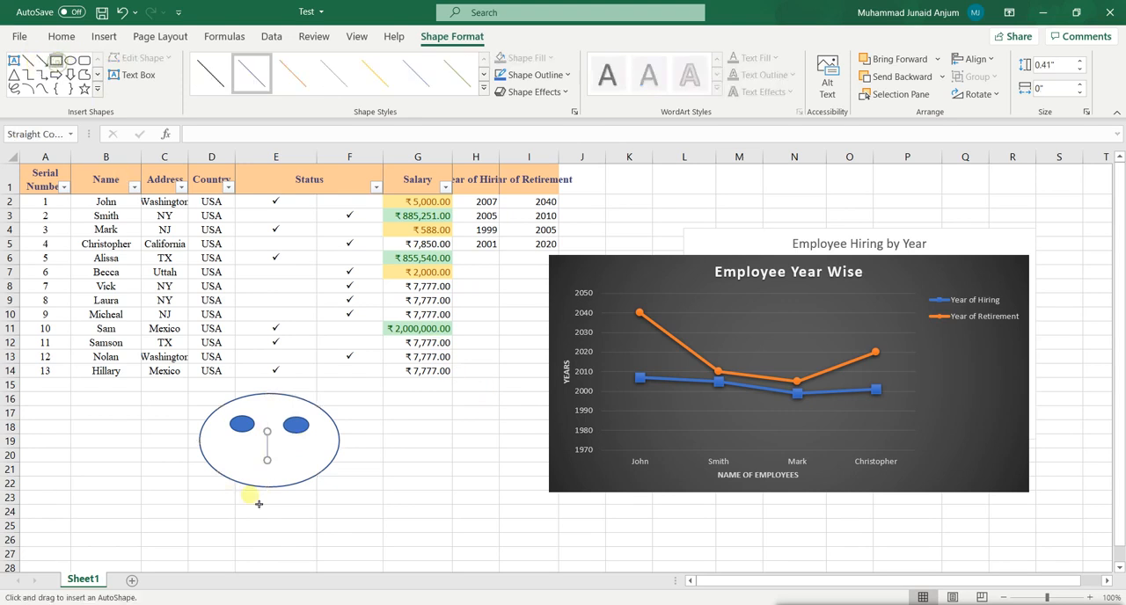
pyautogui.moveTo(244, 464); pyautogui.dragTo(303, 482)
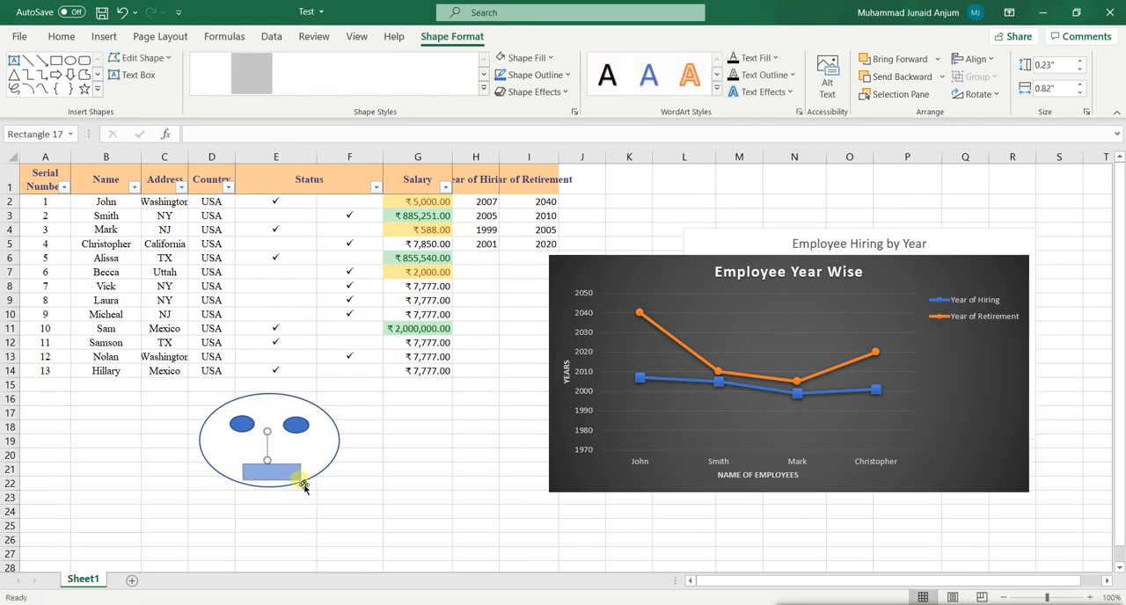
pyautogui.click(267, 447)
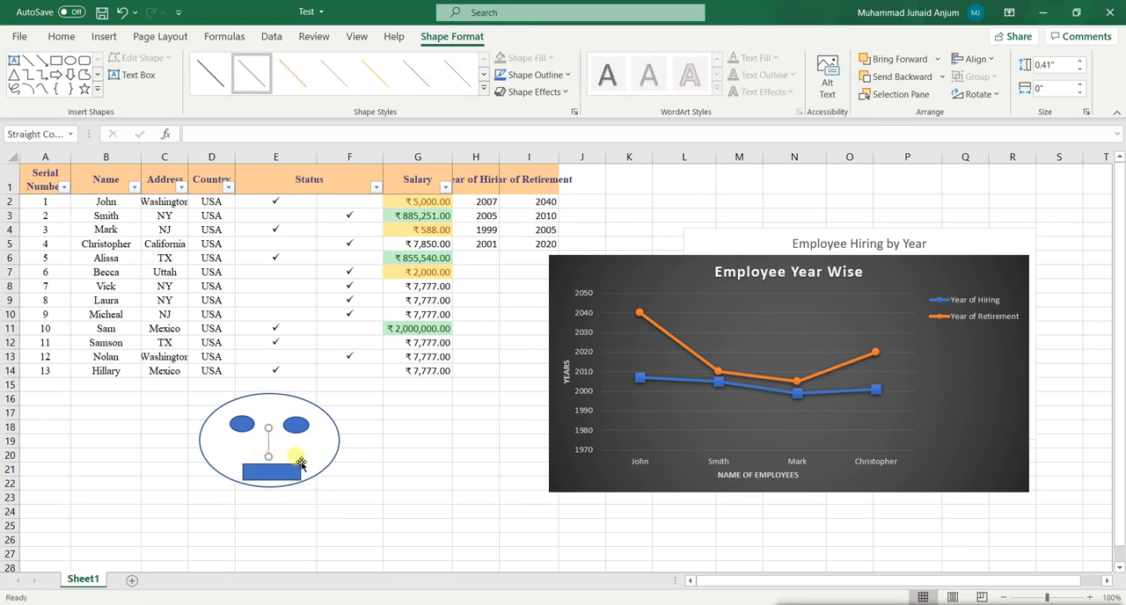
pyautogui.click(300, 461)
pyautogui.click(331, 525)
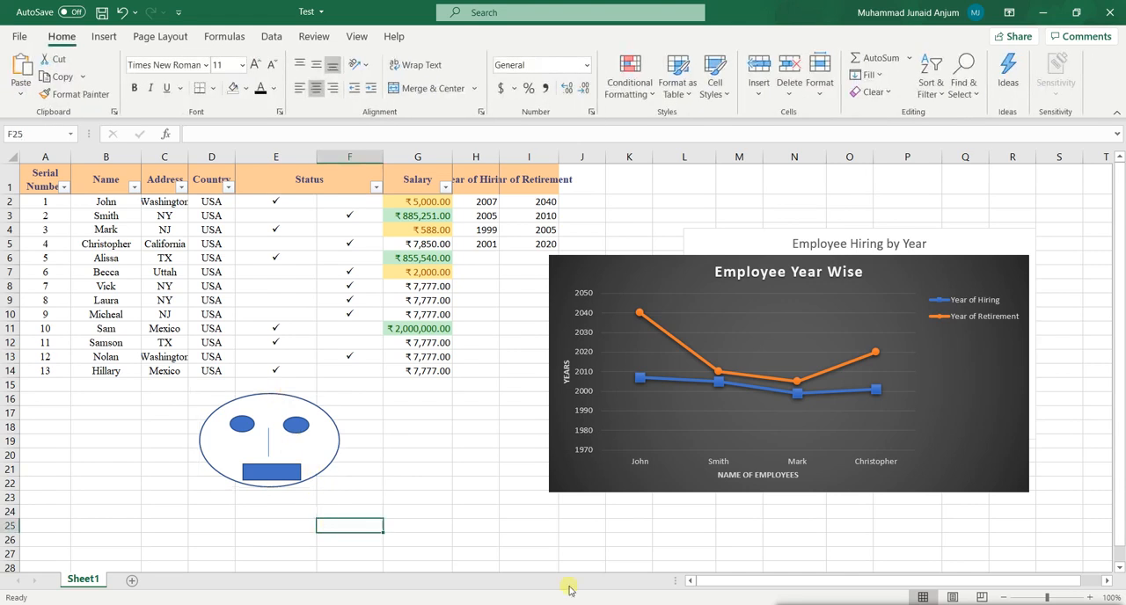
# Insert an online picture of a baseball pitcher in mid-throw from the Baseball category at cell F25.
pyautogui.click(104, 38)
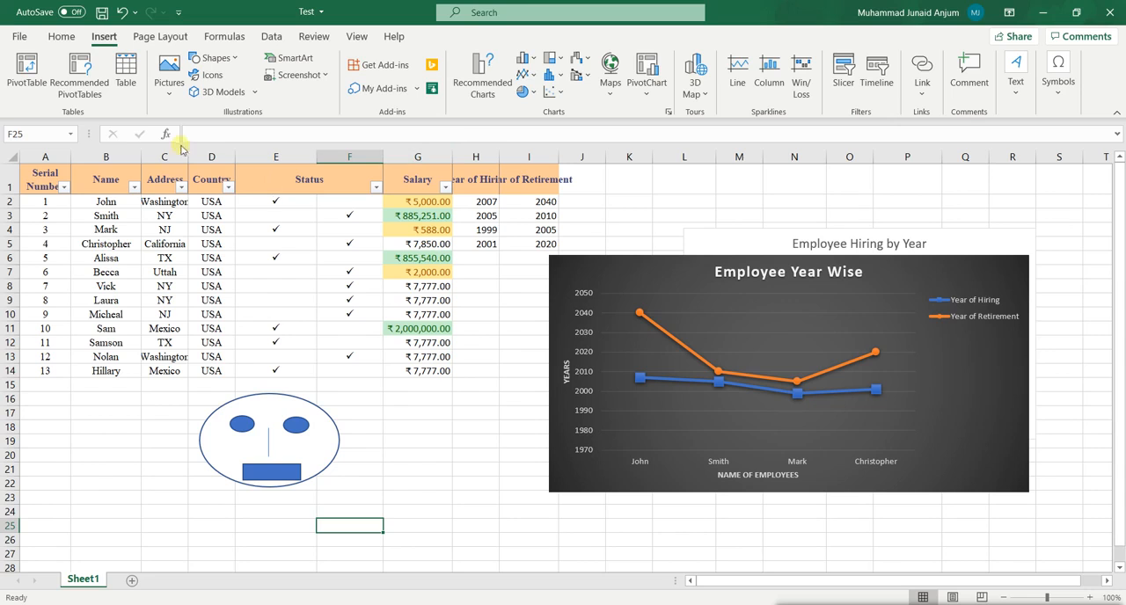
pyautogui.click(170, 99)
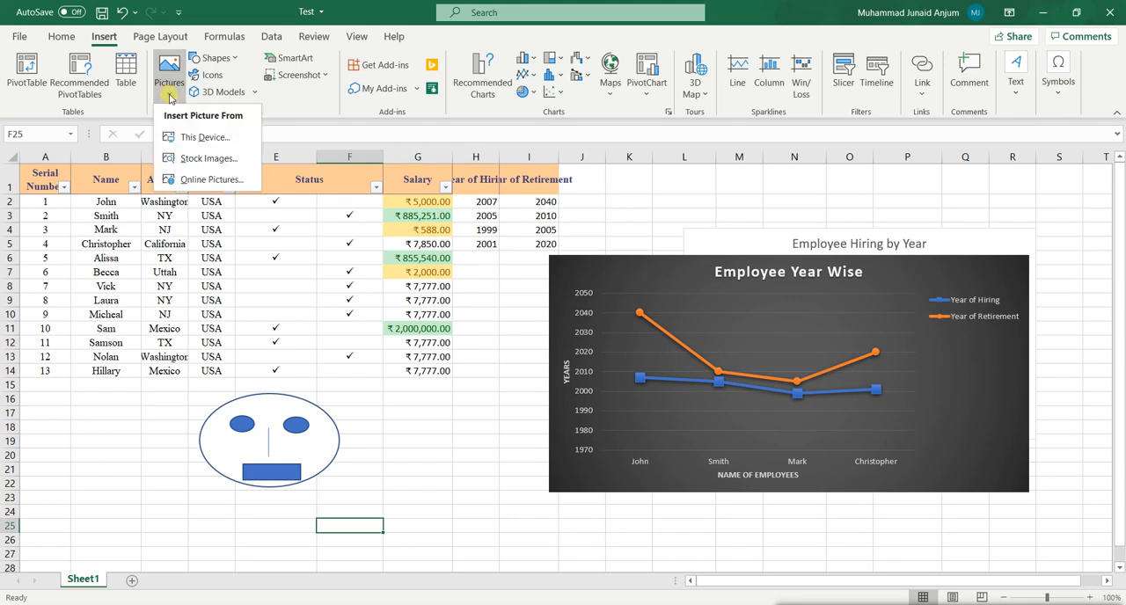
pyautogui.click(224, 179)
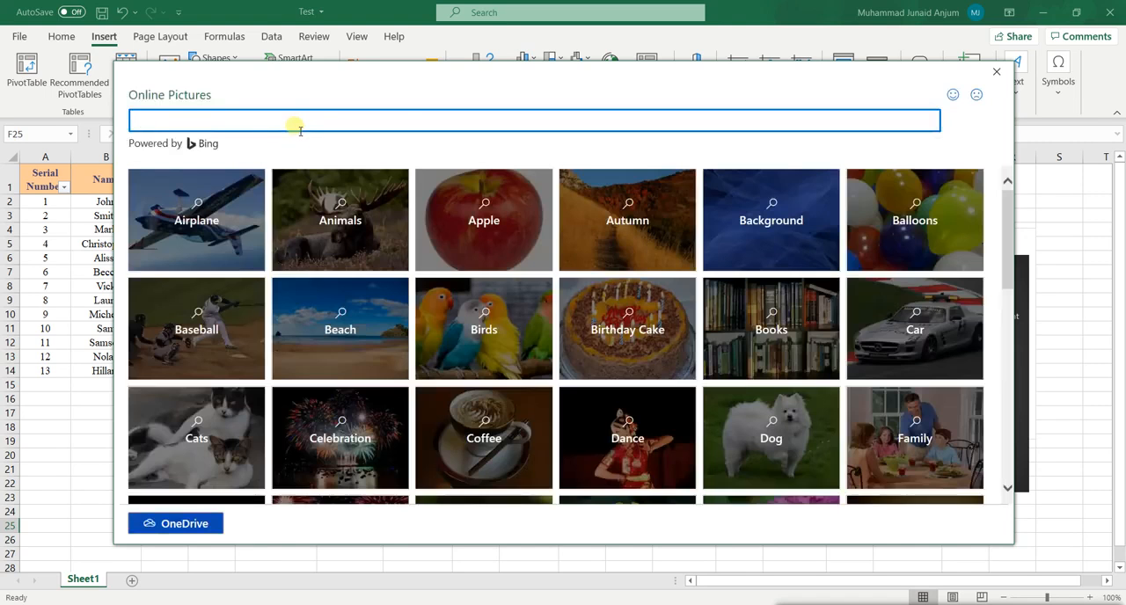
pyautogui.click(241, 354)
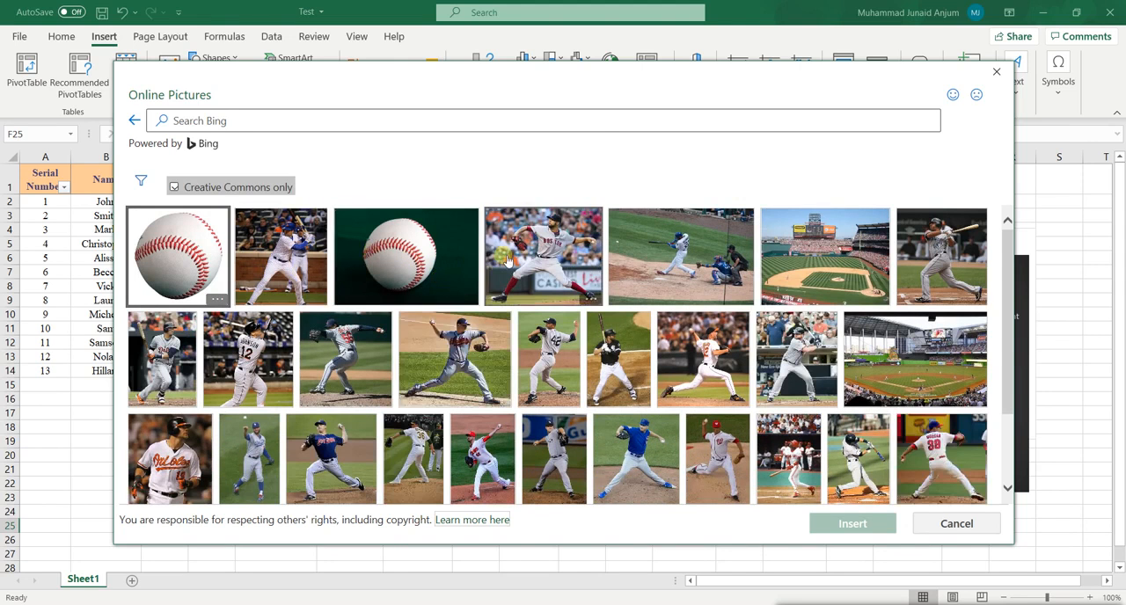
pyautogui.click(501, 360)
pyautogui.click(828, 522)
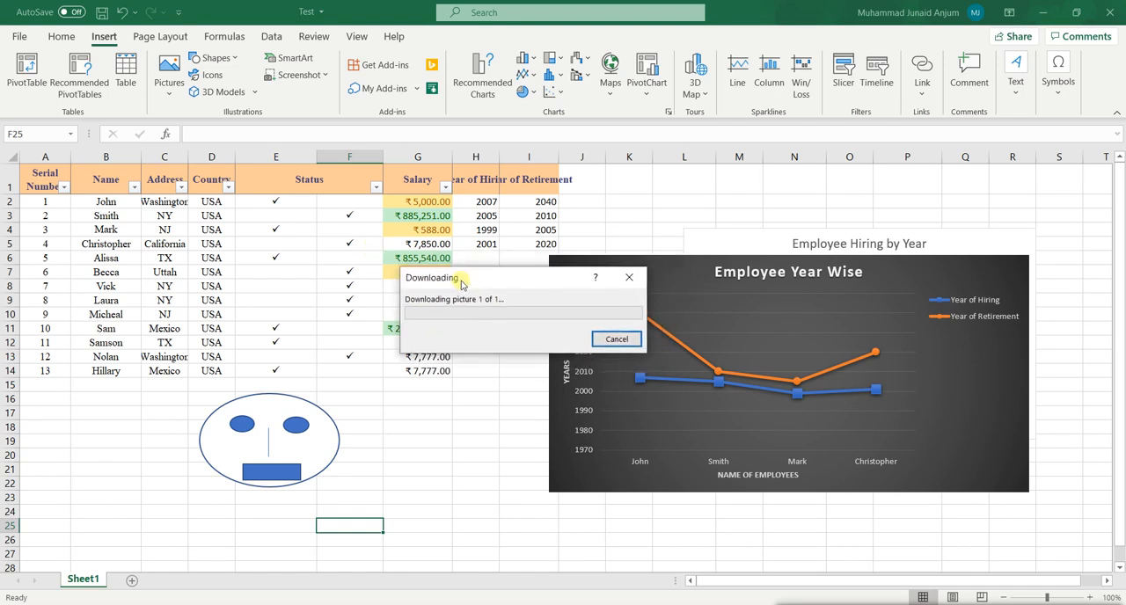
pyautogui.scroll(-8, 472, 326)
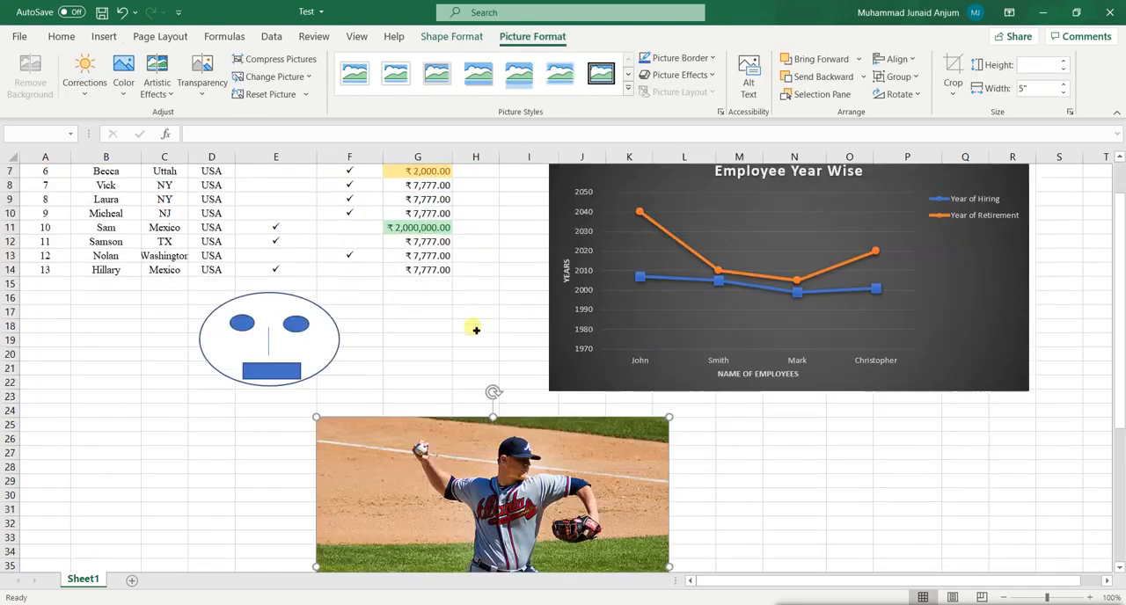
# Shrink the baseball picture to roughly half its width below the face drawing, and delete the attribution text beneath it.
pyautogui.scroll(2, 552, 356)
pyautogui.moveTo(670, 248); pyautogui.dragTo(476, 322)
pyautogui.moveTo(448, 448); pyautogui.dragTo(377, 427)
pyautogui.click(431, 444)
pyautogui.press('Delete')
pyautogui.click(623, 424)
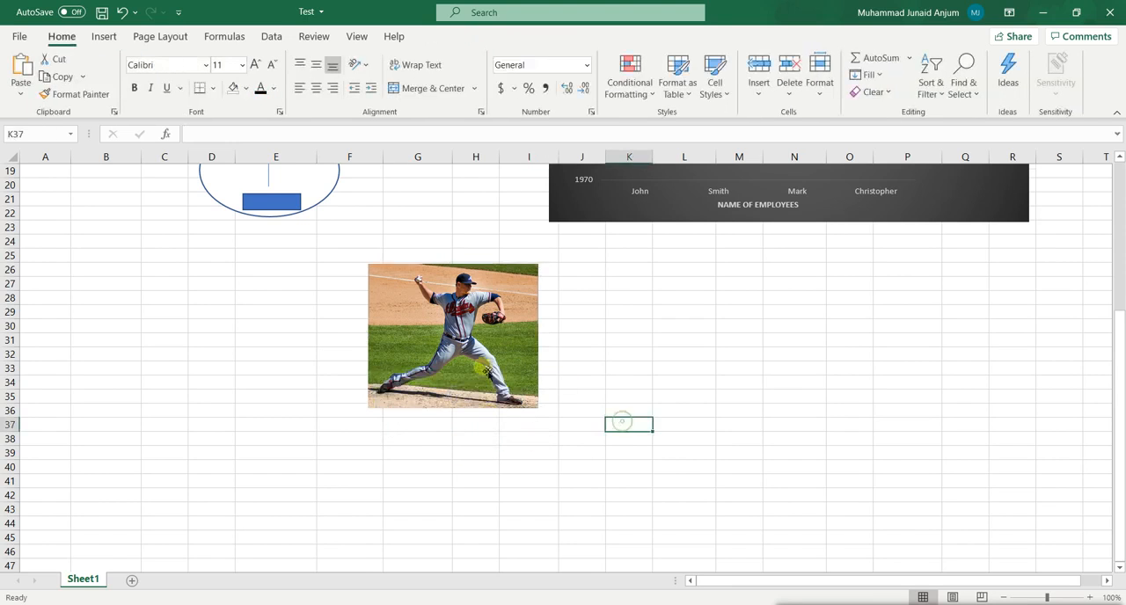
# Move the baseball picture onto the right part of the Employee Year Wise chart.
pyautogui.click(532, 374)
pyautogui.moveTo(497, 345); pyautogui.dragTo(620, 264)
pyautogui.scroll(5, 621, 270)
pyautogui.moveTo(593, 481); pyautogui.dragTo(841, 300)
pyautogui.moveTo(991, 354); pyautogui.dragTo(918, 321)
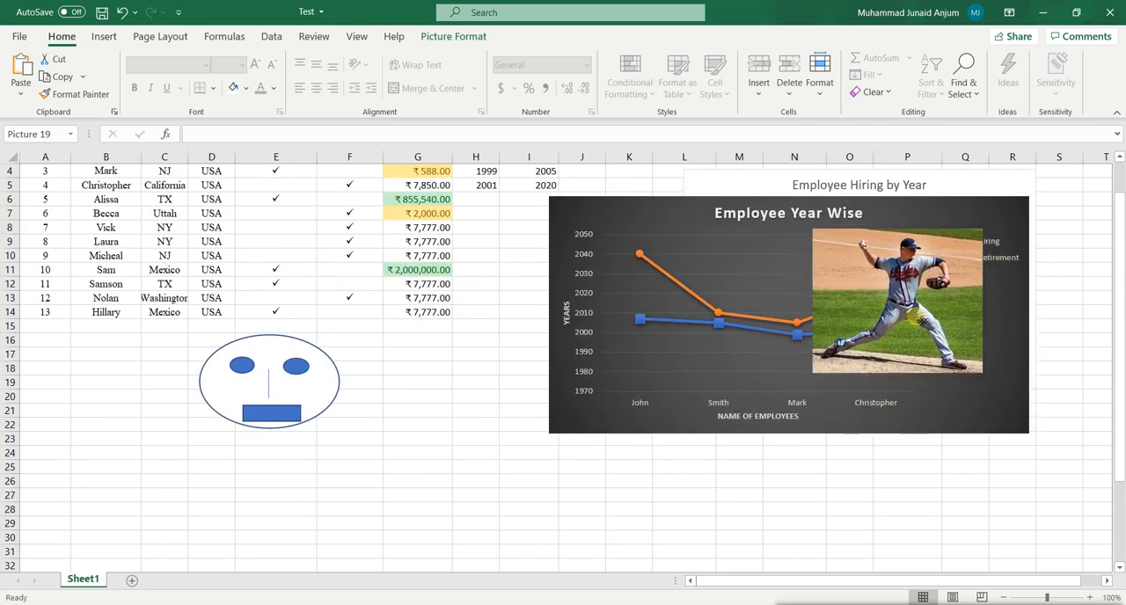
pyautogui.scroll(1, 432, 446)
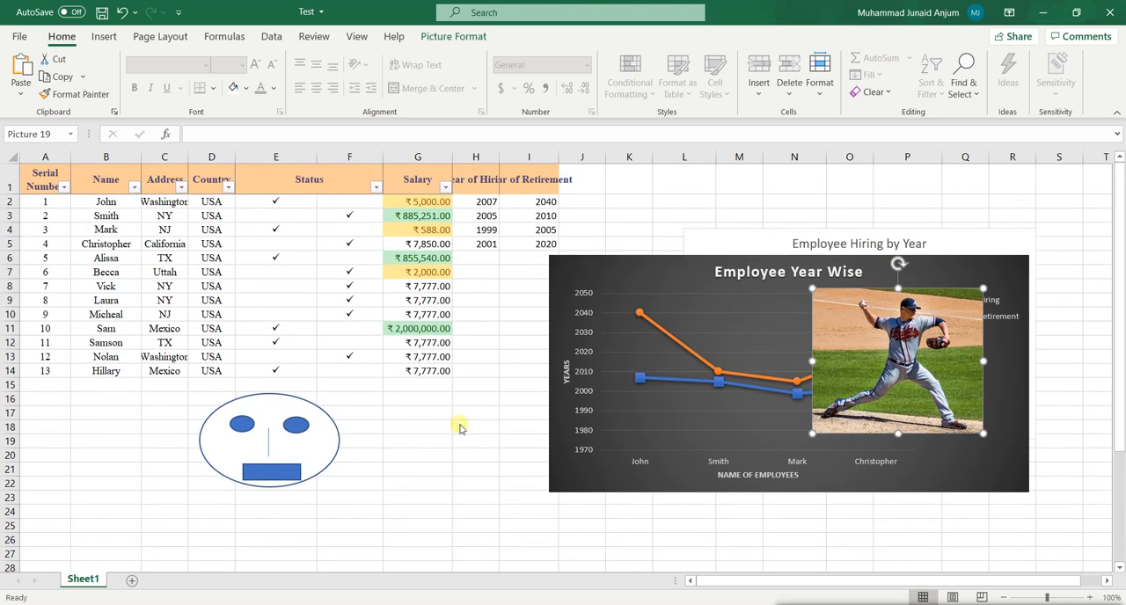
pyautogui.click(105, 37)
pyautogui.click(423, 439)
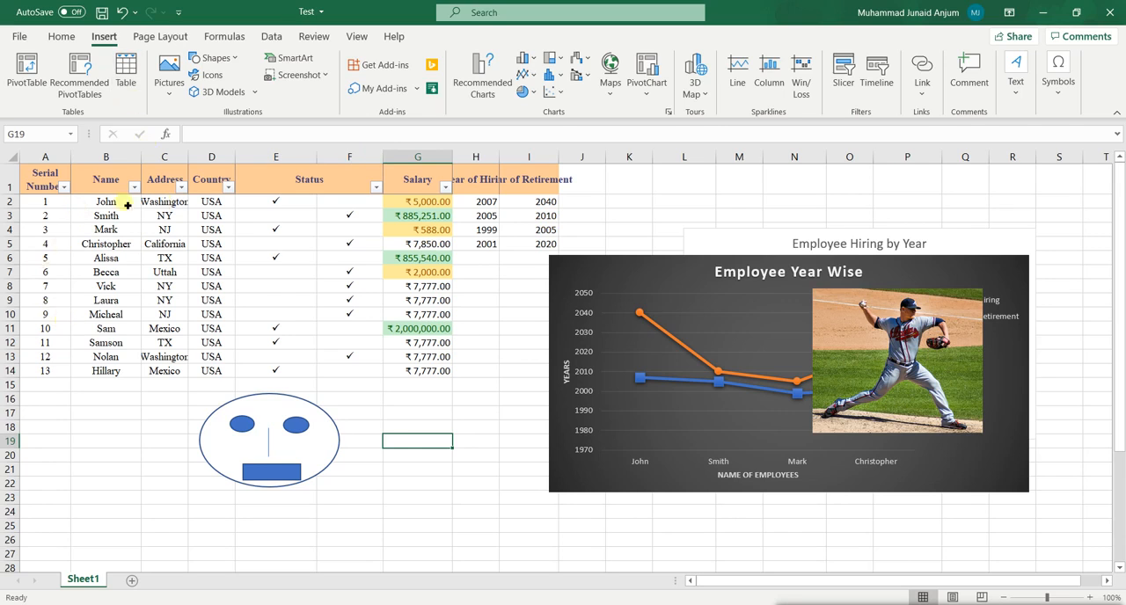
pyautogui.click(220, 37)
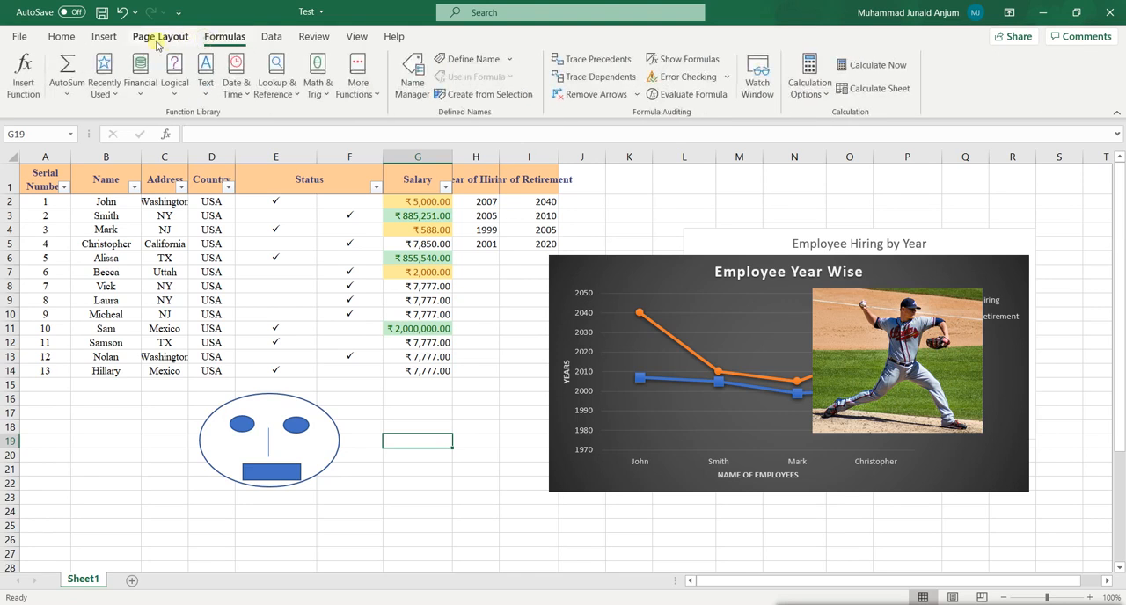
pyautogui.click(99, 43)
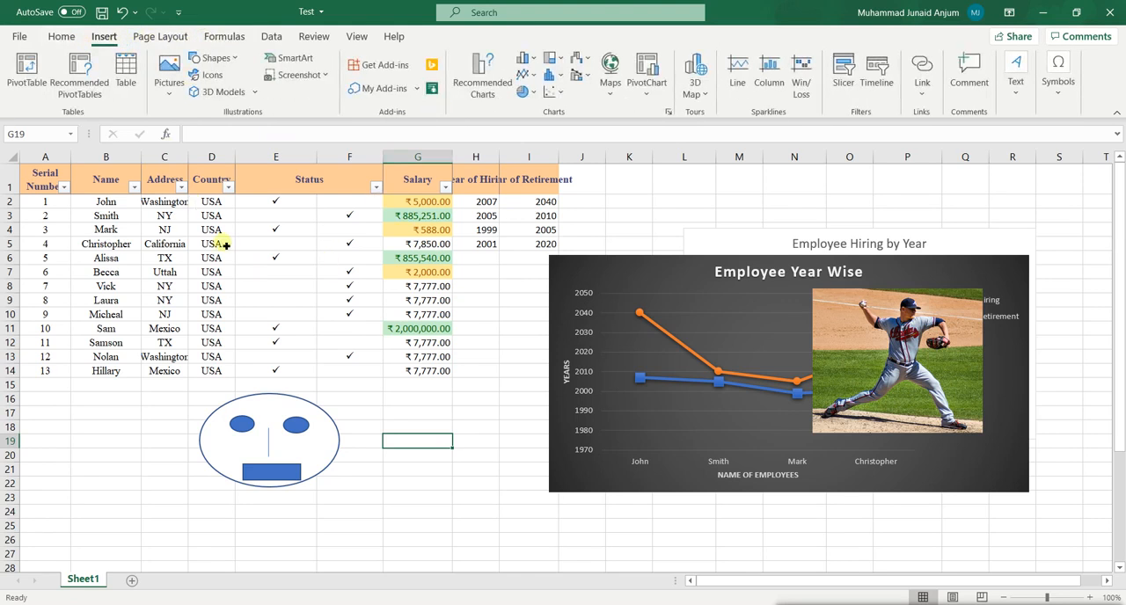
pyautogui.click(62, 36)
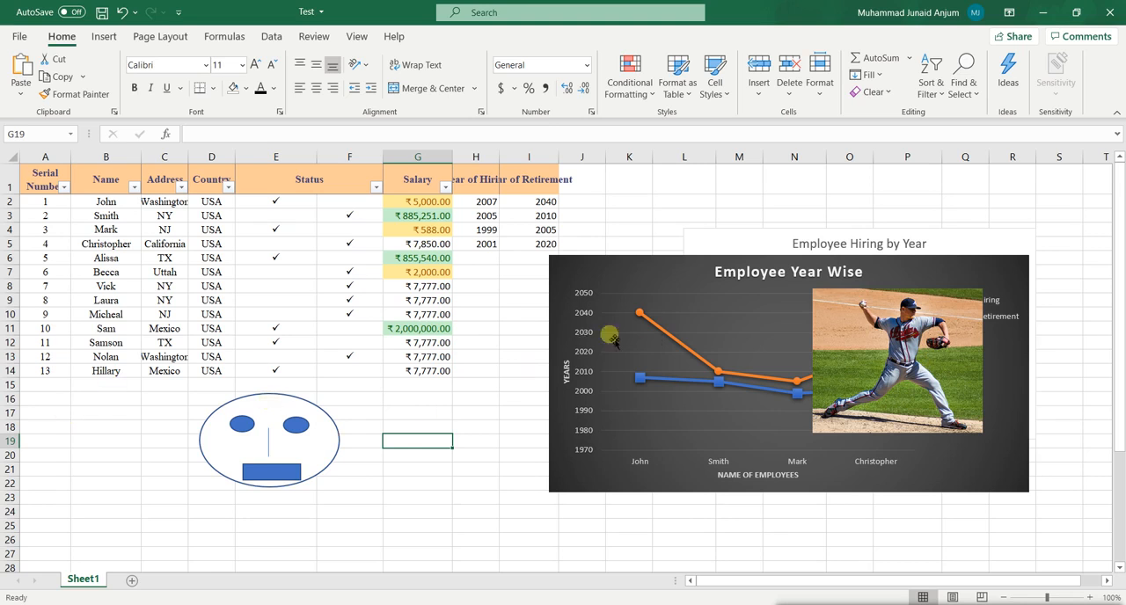
# Arrange the Employee Year Wise and Employee Hiring by Year charts side by side, with the baseball picture below the hiring chart.
pyautogui.moveTo(624, 290); pyautogui.dragTo(333, 259)
pyautogui.moveTo(913, 382); pyautogui.dragTo(888, 466)
pyautogui.scroll(2, 932, 278)
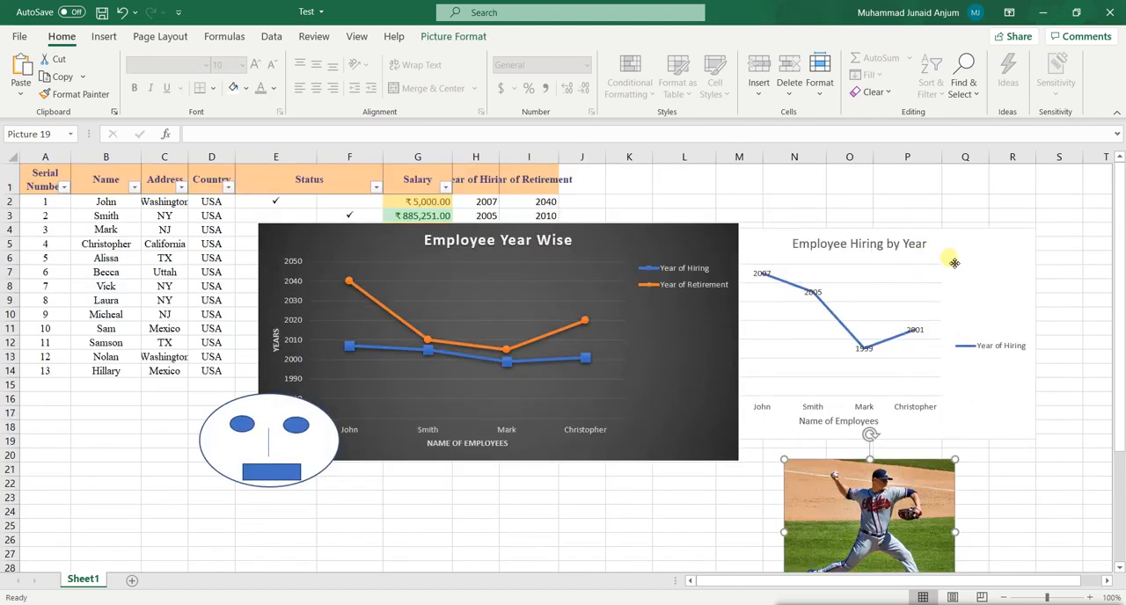
pyautogui.click(1018, 257)
pyautogui.moveTo(1018, 260); pyautogui.dragTo(1003, 254)
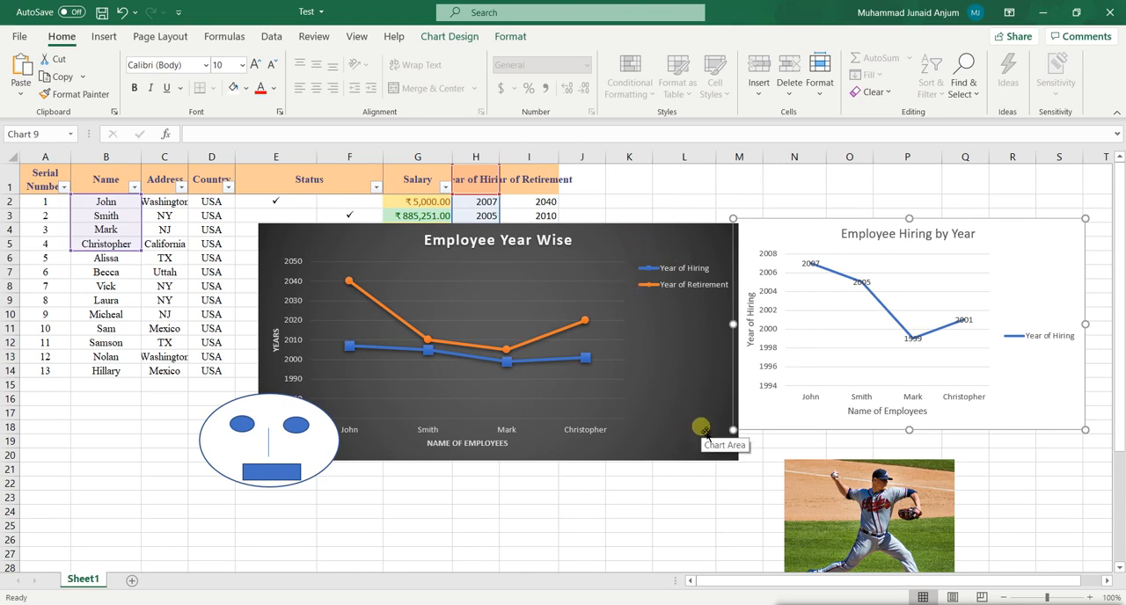
pyautogui.moveTo(704, 430); pyautogui.dragTo(685, 423)
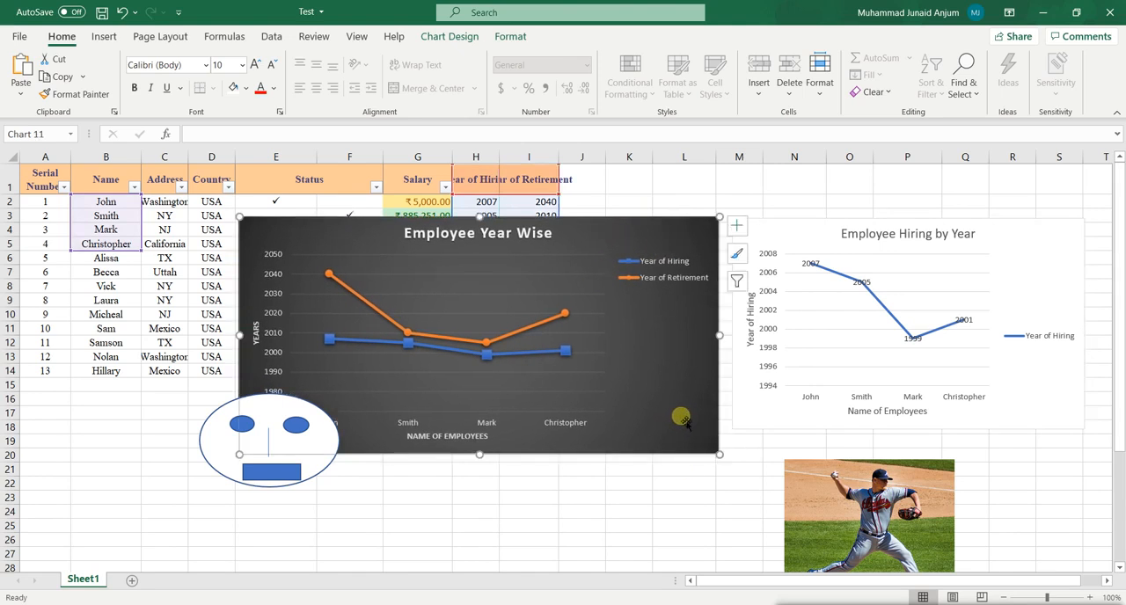